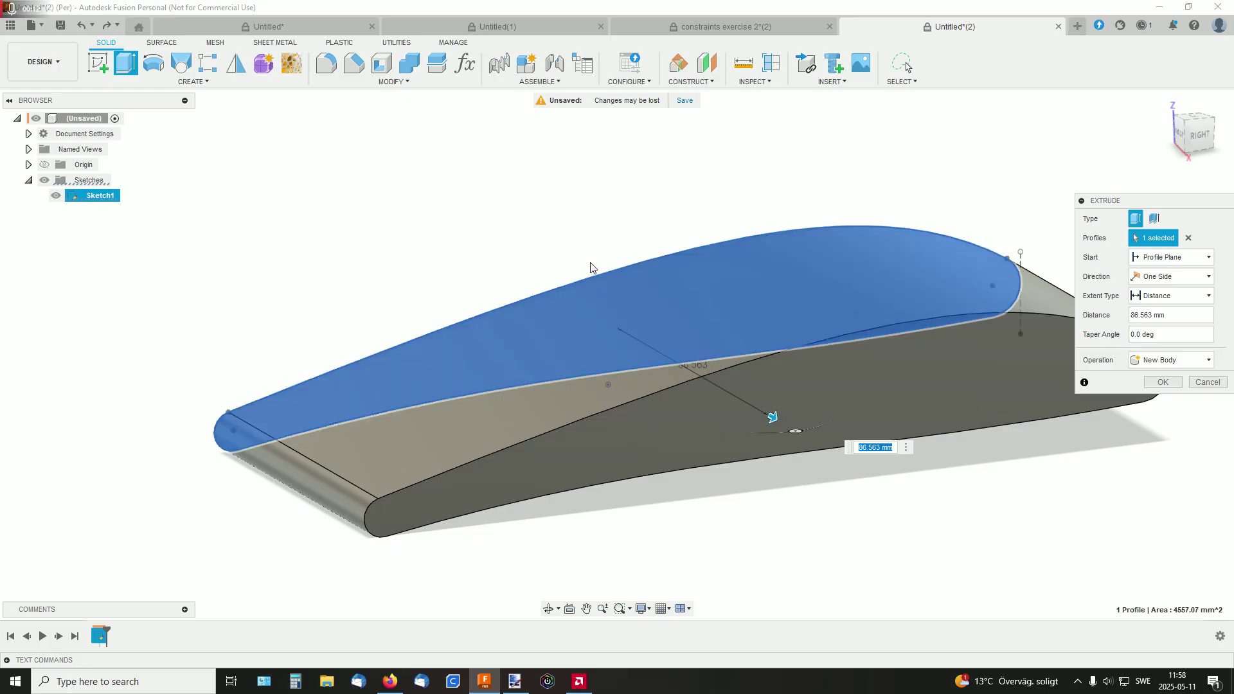
- Cancel the open extrusion of the airfoil profile and inspect its upper and lower curves
mouse_move(732, 393)
middle_mouse_down("shift")
mouse_move(573, 234)
mouse_move(570, 268)
mouse_move(628, 262)
mouse_move(639, 240)
mouse_move(501, 242)
mouse_move(482, 266)
middle_mouse_up("shift")
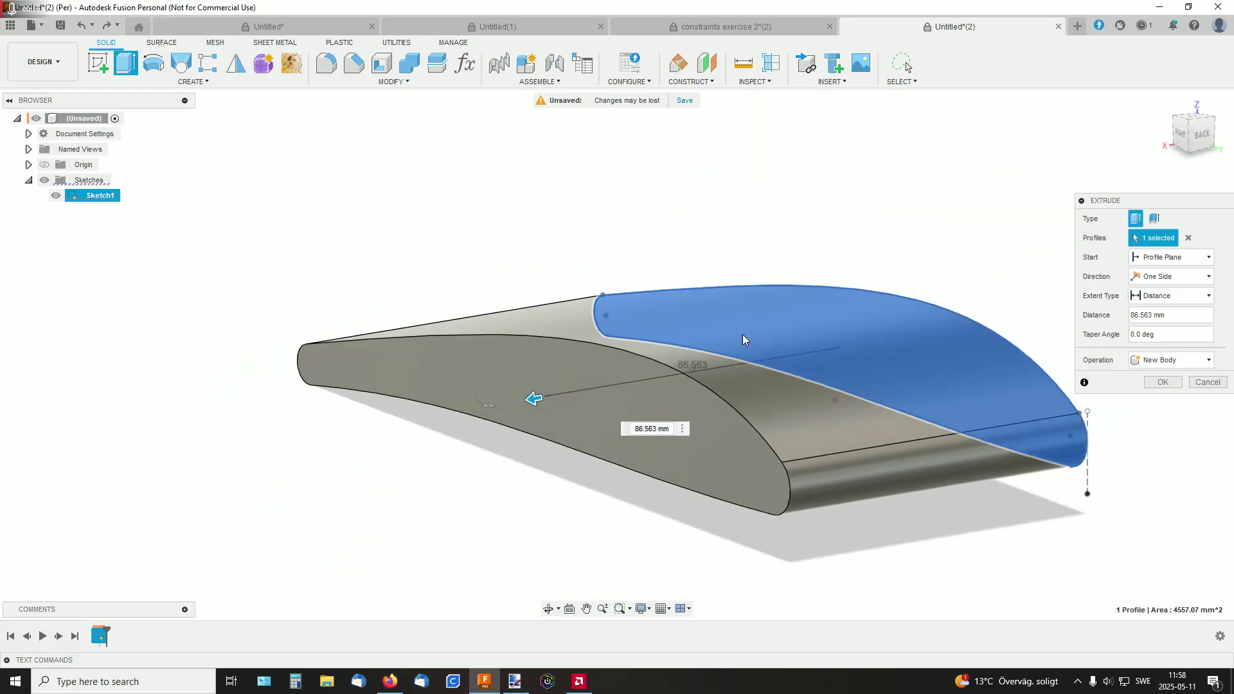
left_click(1207, 383)
mouse_move(820, 288)
middle_mouse_down("shift")
mouse_move(862, 285)
mouse_move(893, 248)
mouse_move(835, 272)
mouse_move(907, 253)
mouse_move(892, 283)
middle_mouse_up("shift")
left_click(891, 284)
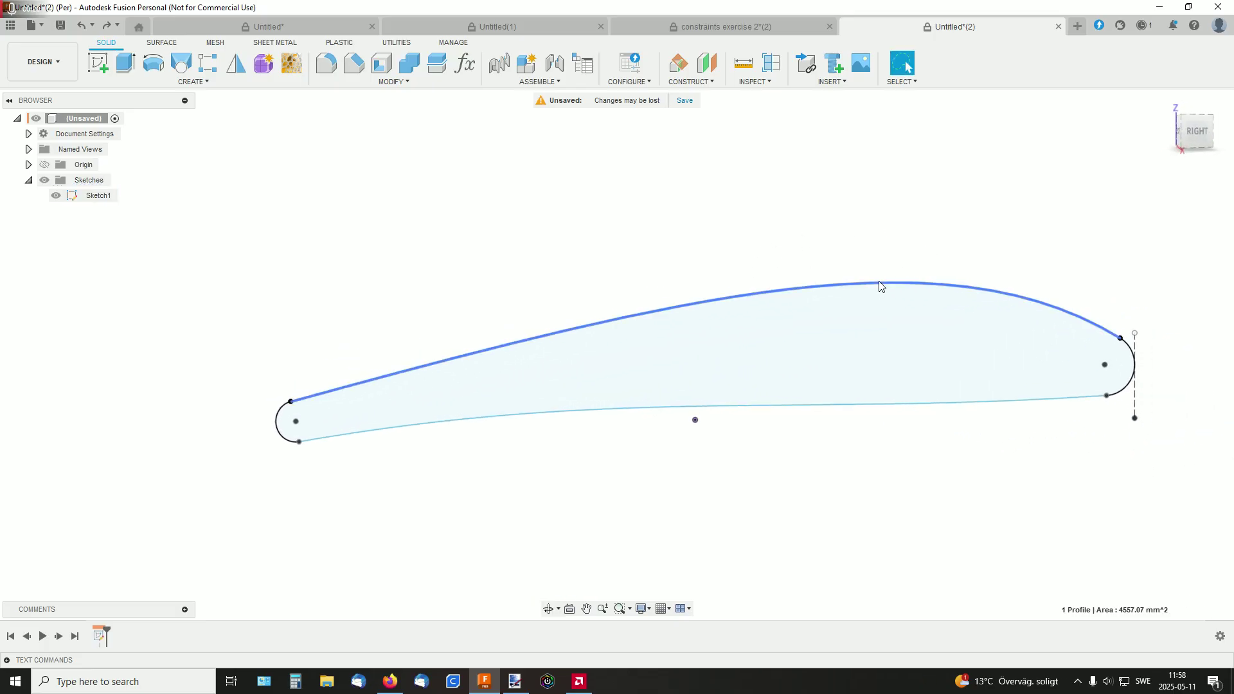
key("Escape")
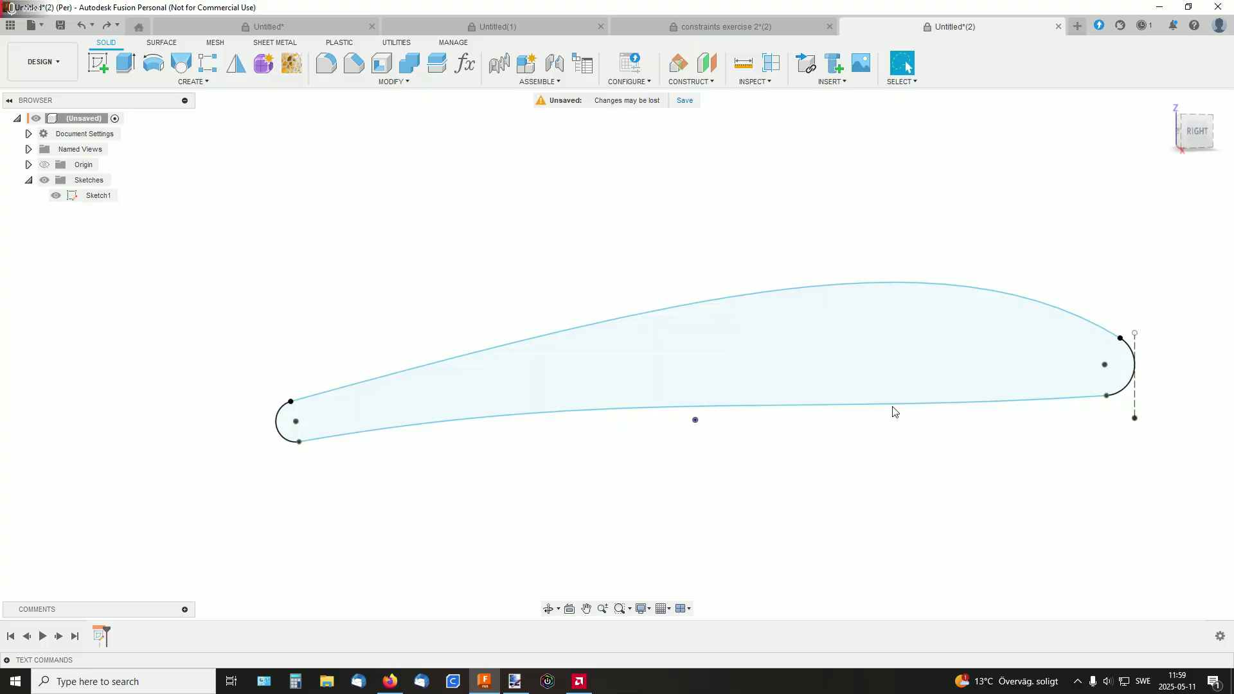
left_click(894, 406)
left_click(911, 432)
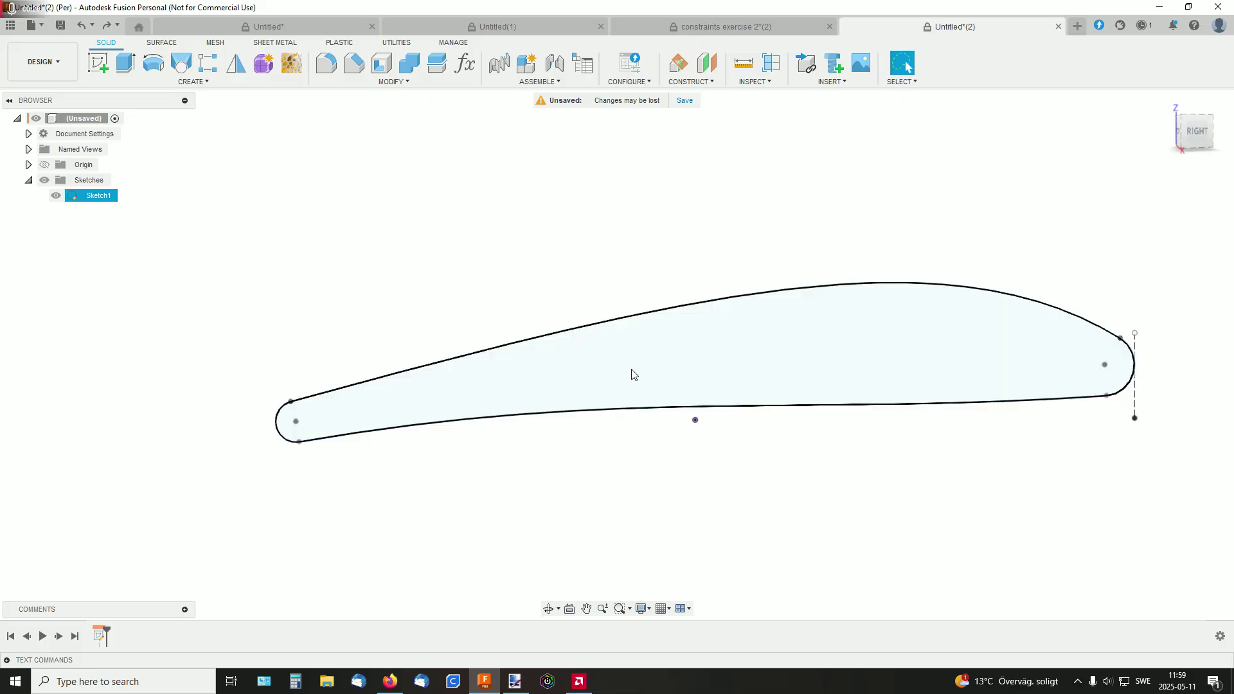
mouse_move(797, 250)
middle_mouse_down("shift")
mouse_move(830, 238)
mouse_move(796, 231)
mouse_move(764, 247)
middle_mouse_up("shift")
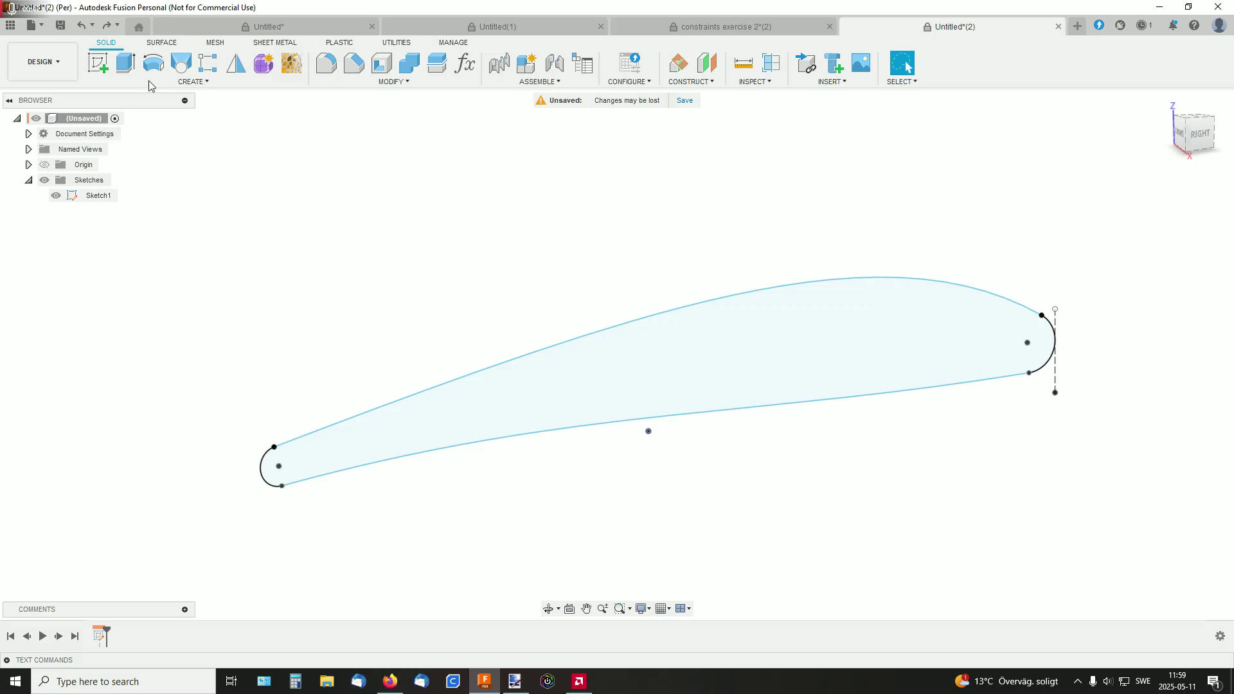
- Open the existing airfoil profile sketch for editing
left_click(97, 68)
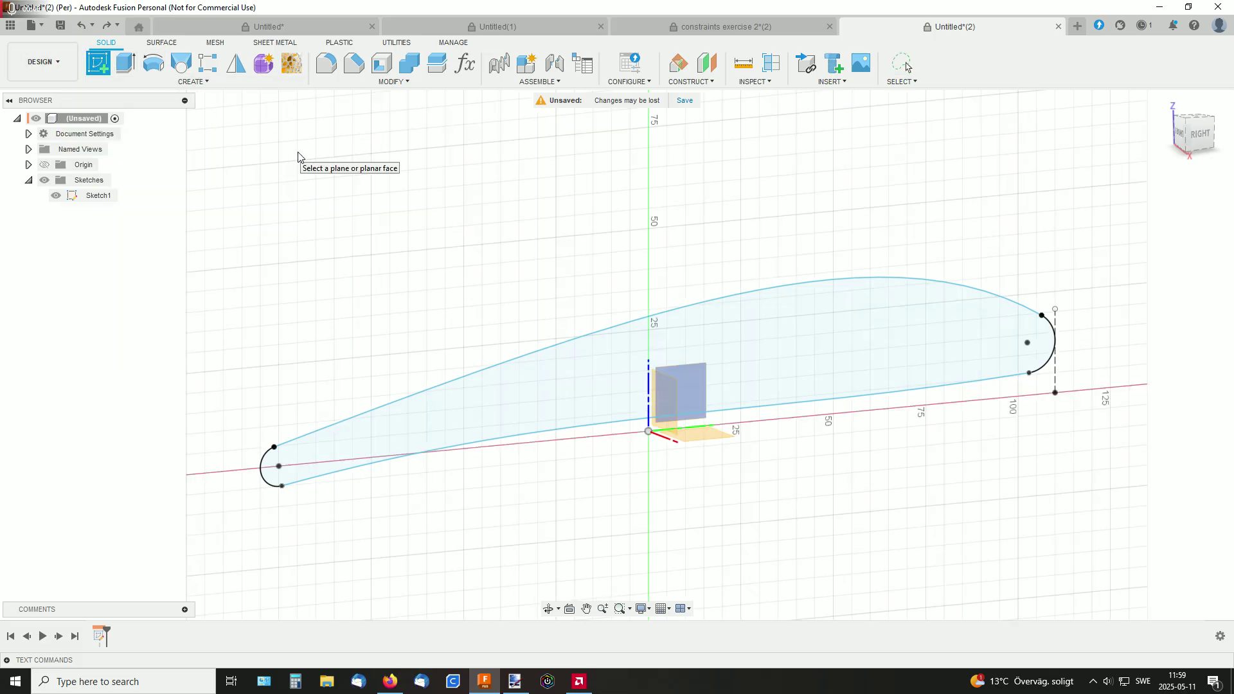
left_click(97, 639)
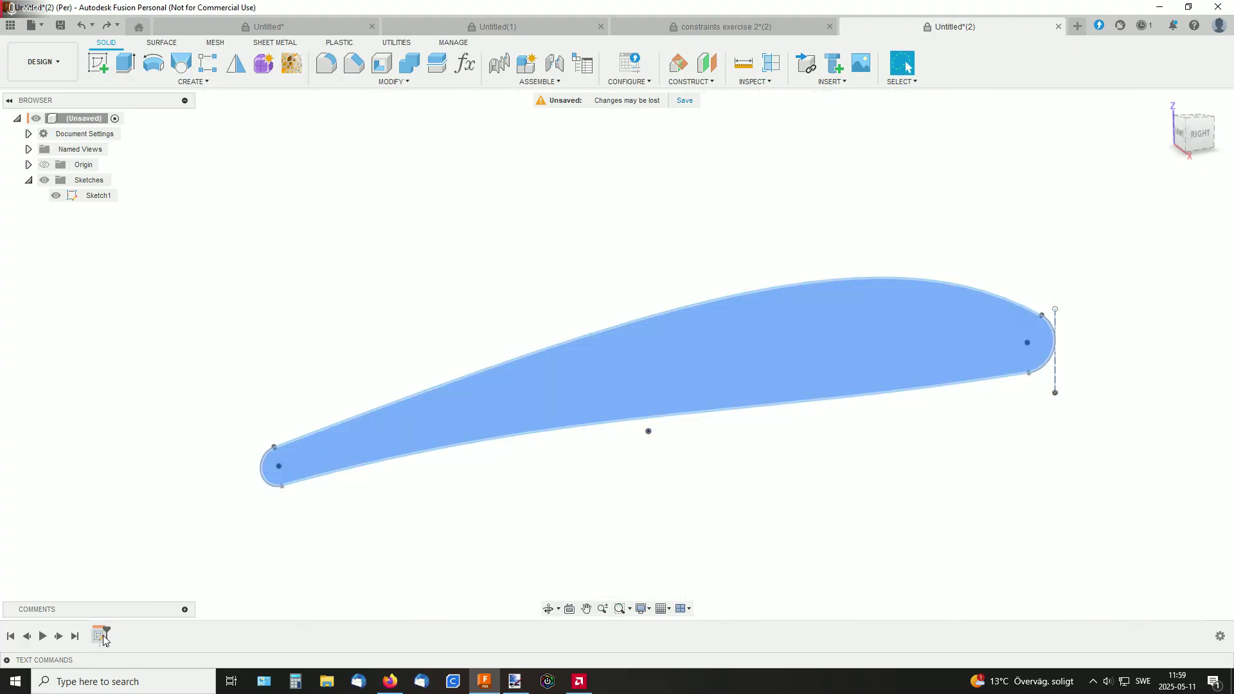
right_click(103, 638)
left_click(135, 491)
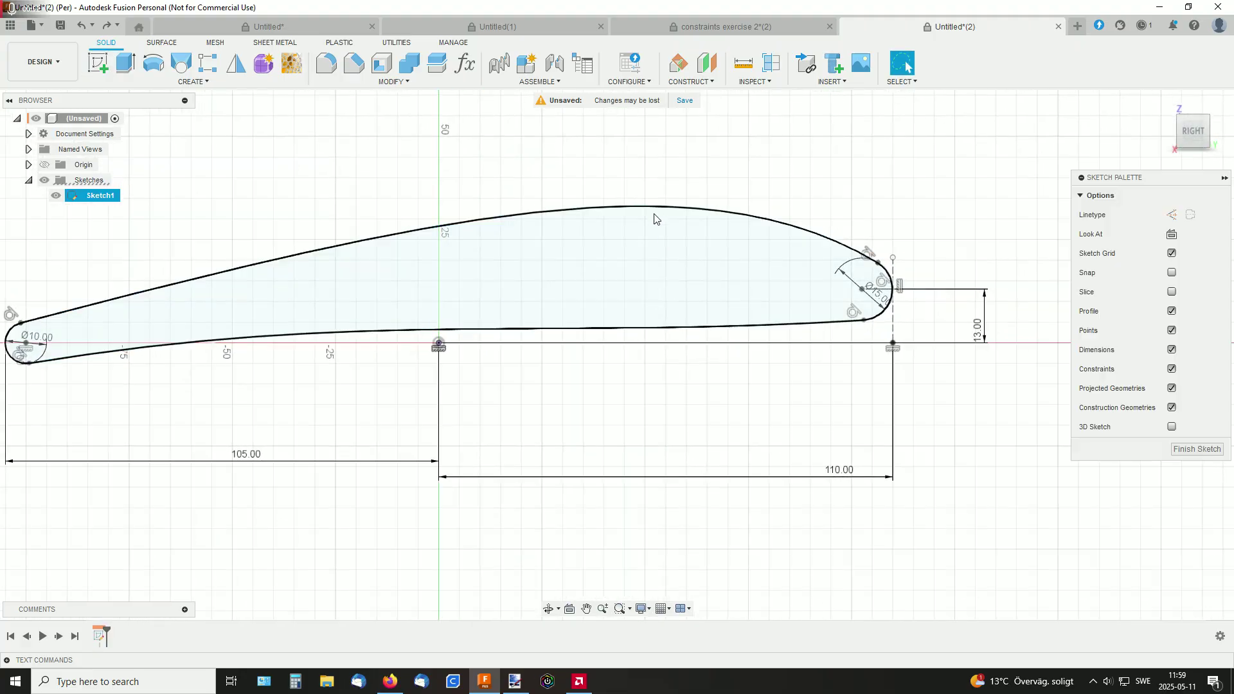
- Draw a construction line joining the two endpoints of the 15 mm diameter end arc
scroll(659, 214, "up", 4)
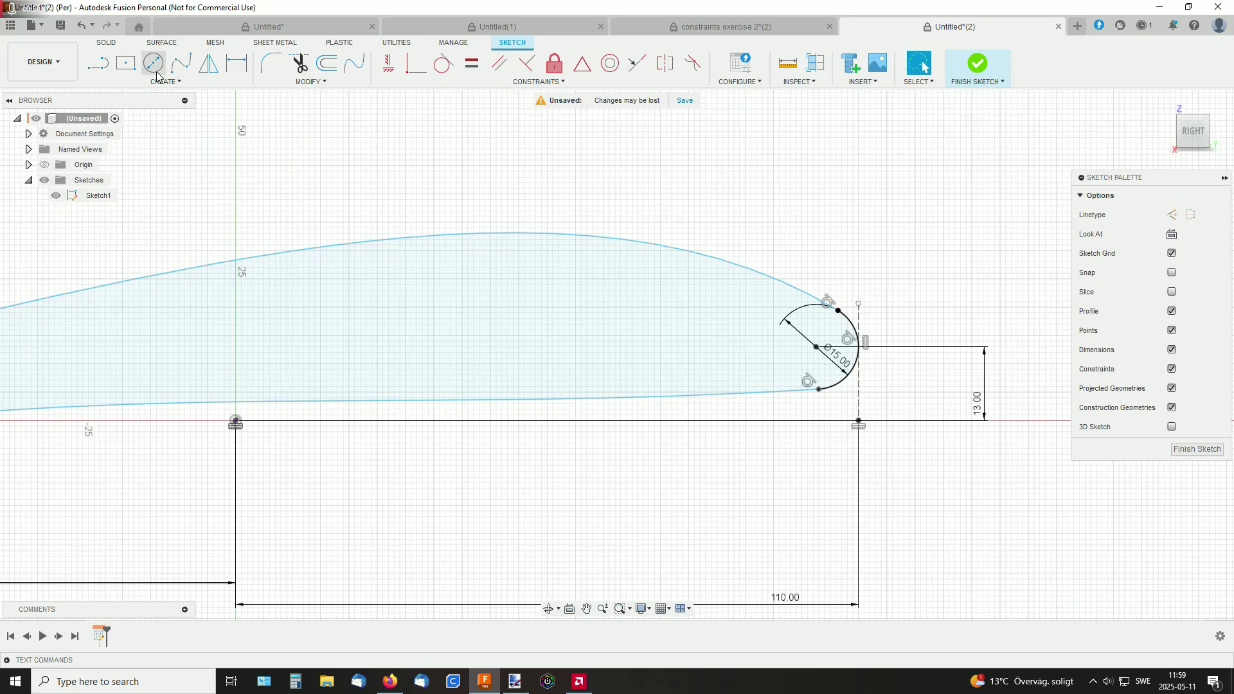
left_click(97, 63)
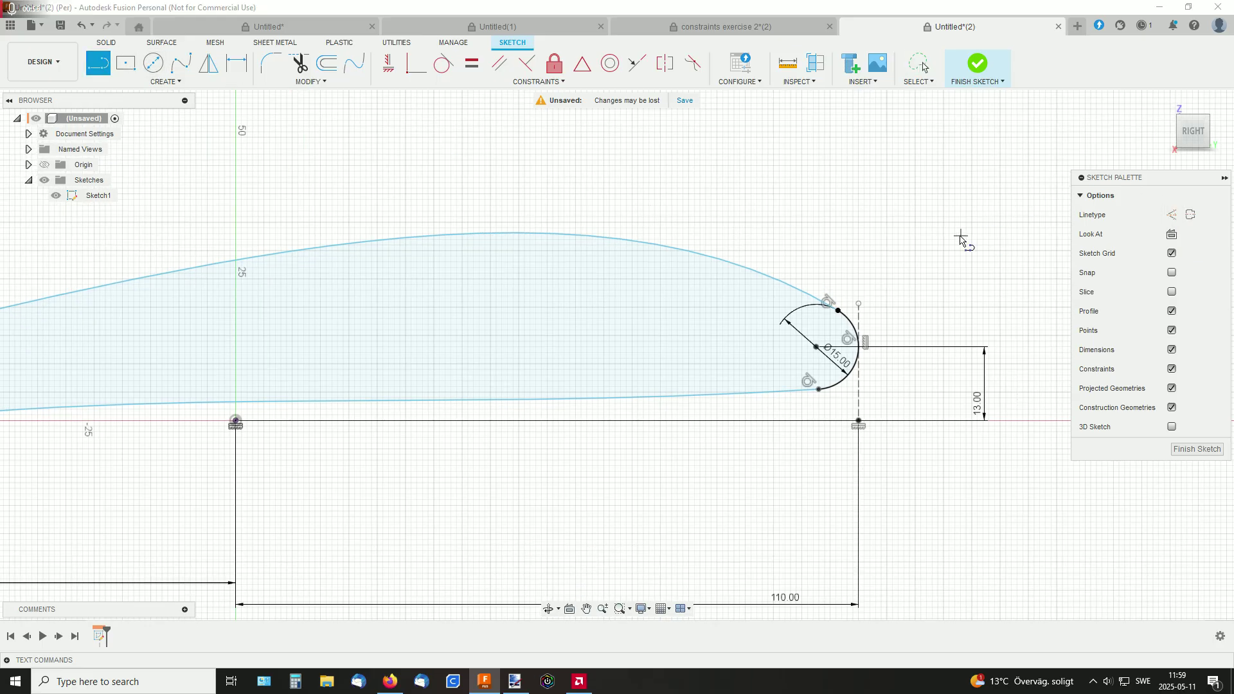
scroll(882, 262, "up", 3)
left_click(719, 313)
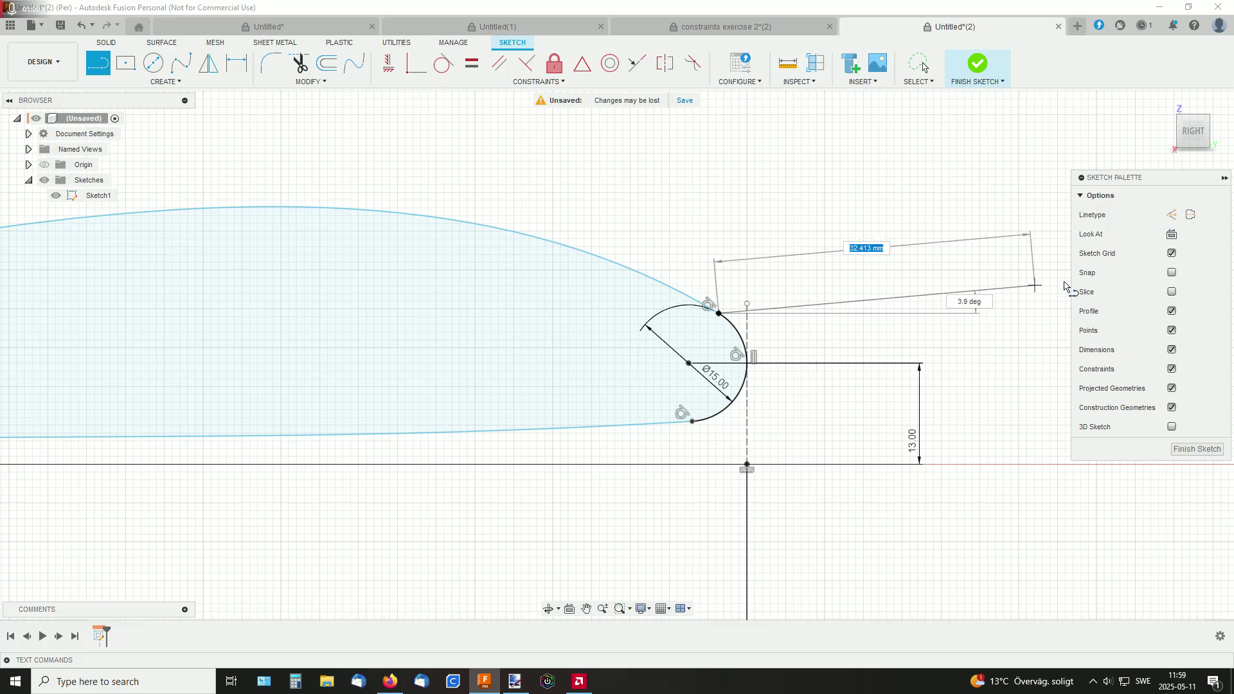
left_click(1172, 214)
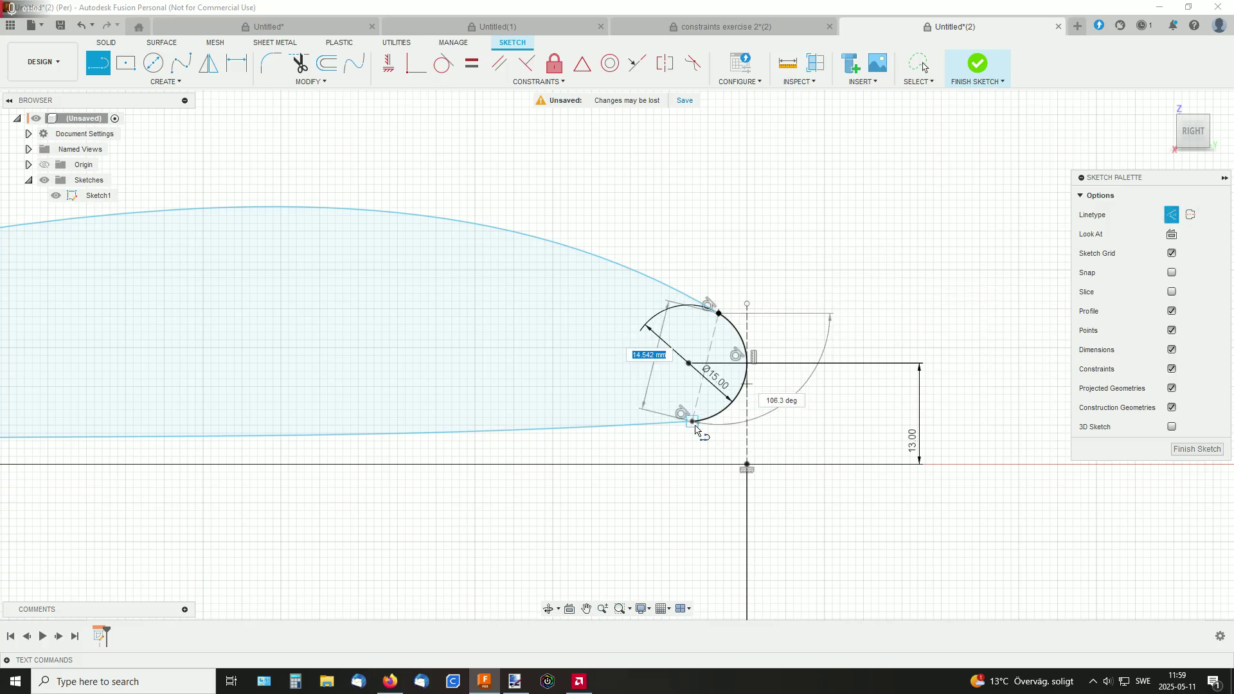
left_click(682, 421)
- Draw a construction line joining the two endpoints of the 10 mm diameter end arc and finish the sketch
middle_click_drag(651, 301, 994, 273)
scroll(994, 274, "down", 5)
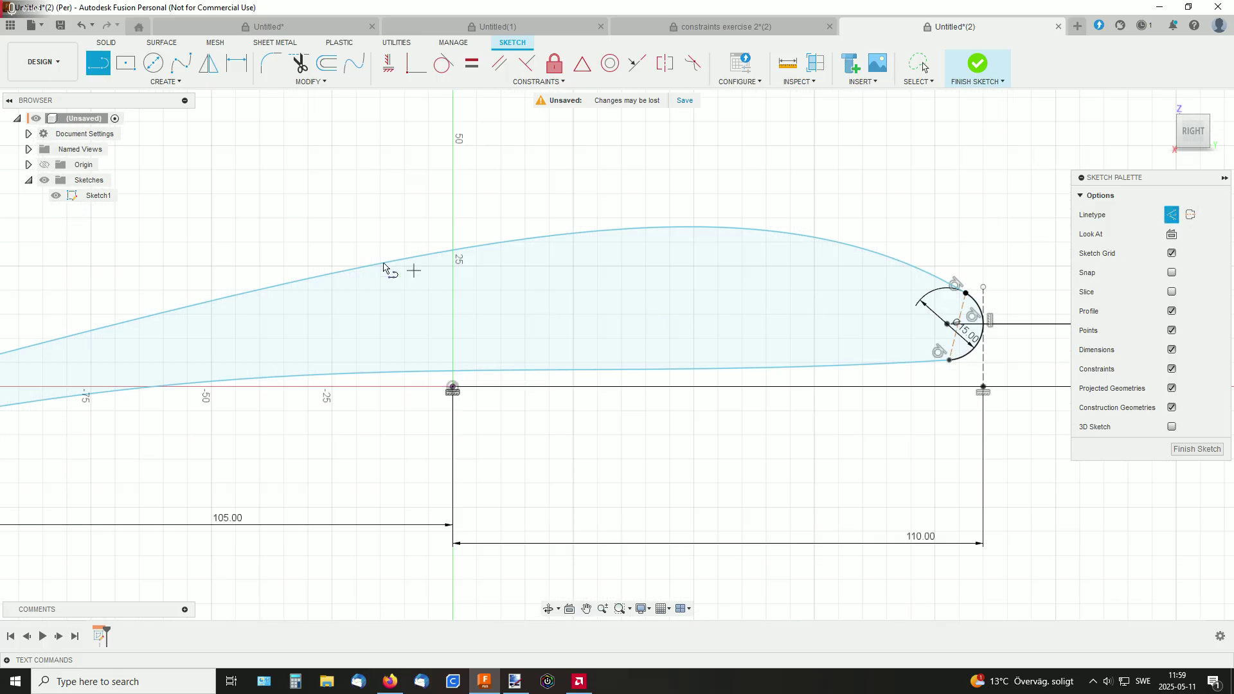
scroll(400, 268, "up", 5)
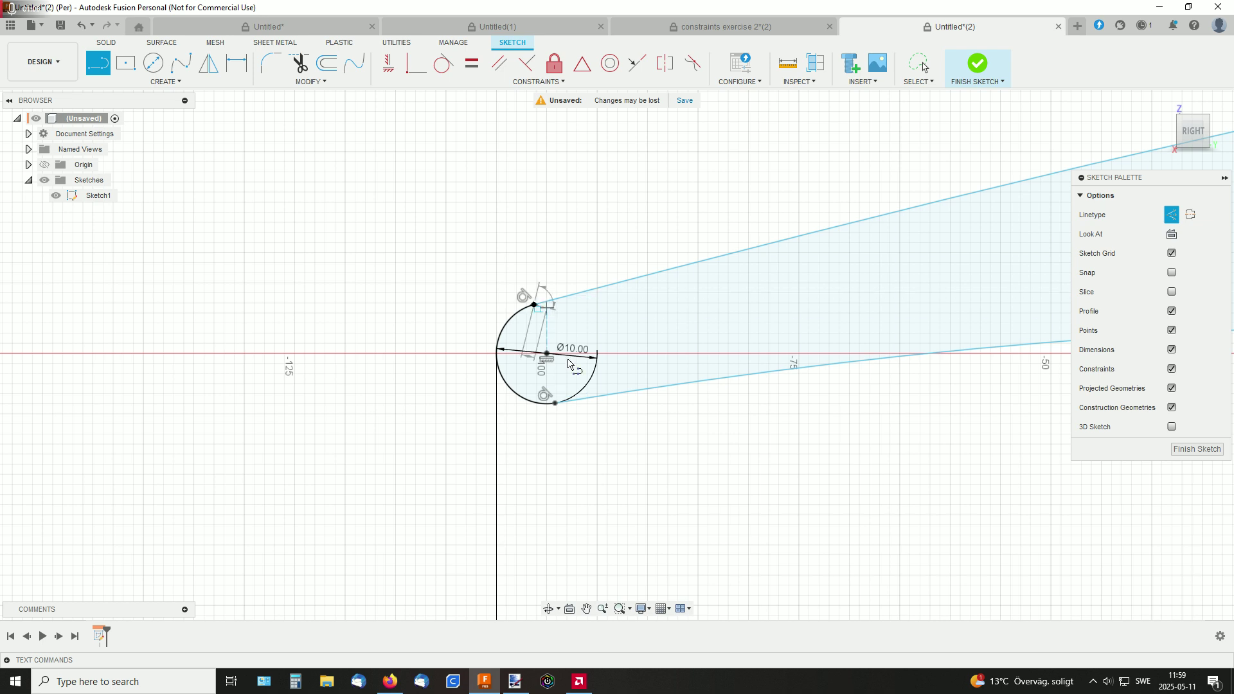
left_click(555, 403)
left_click(978, 66)
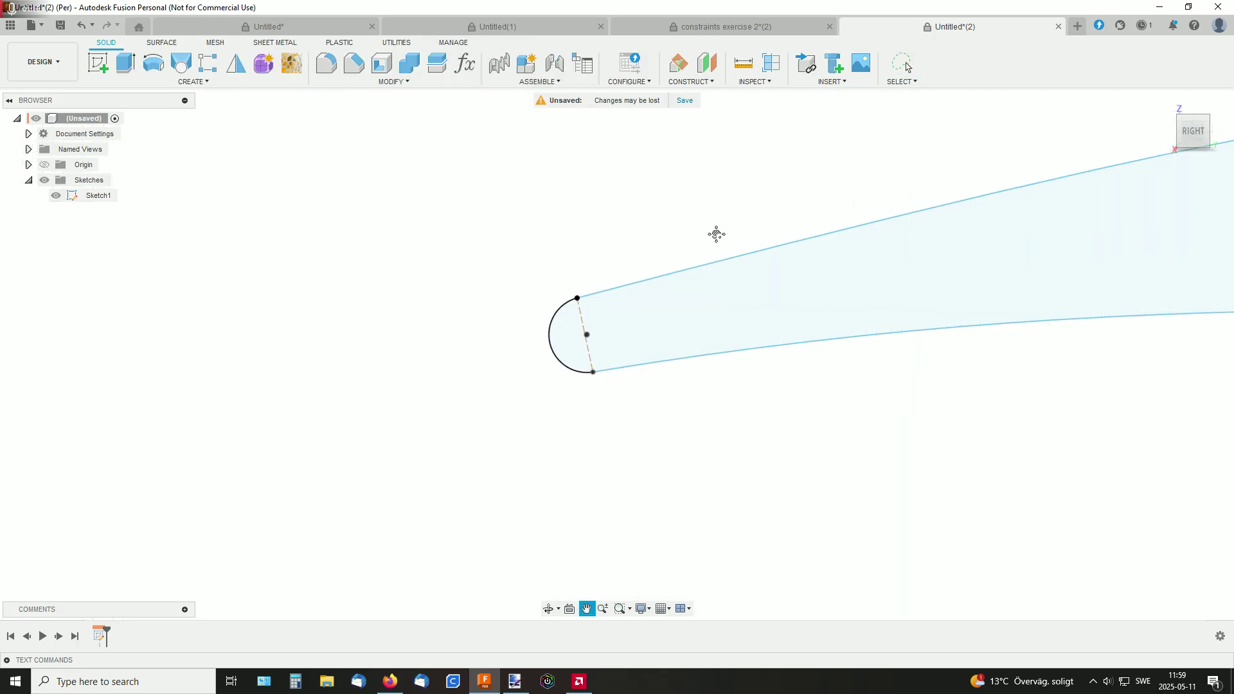
- Create a plane at a 90-degree angle through the construction line at the profile's narrow end
left_click(679, 63)
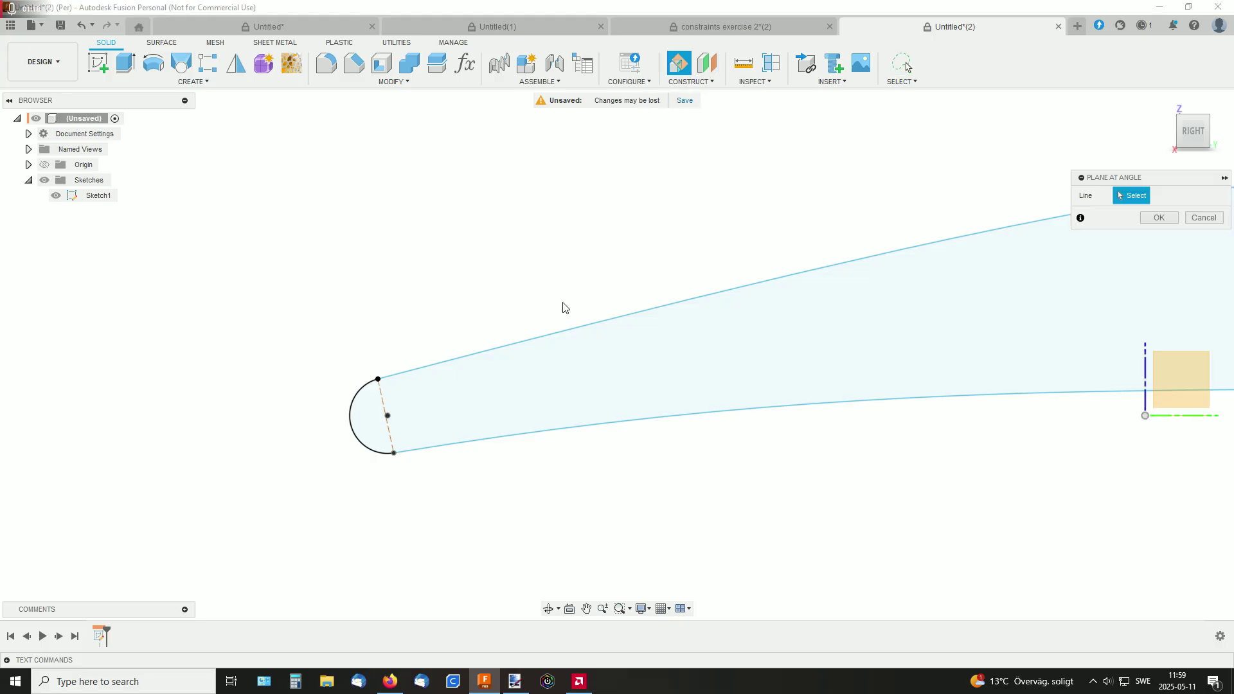
left_click(382, 403)
middle_click_drag(486, 293, 461, 337, "shift")
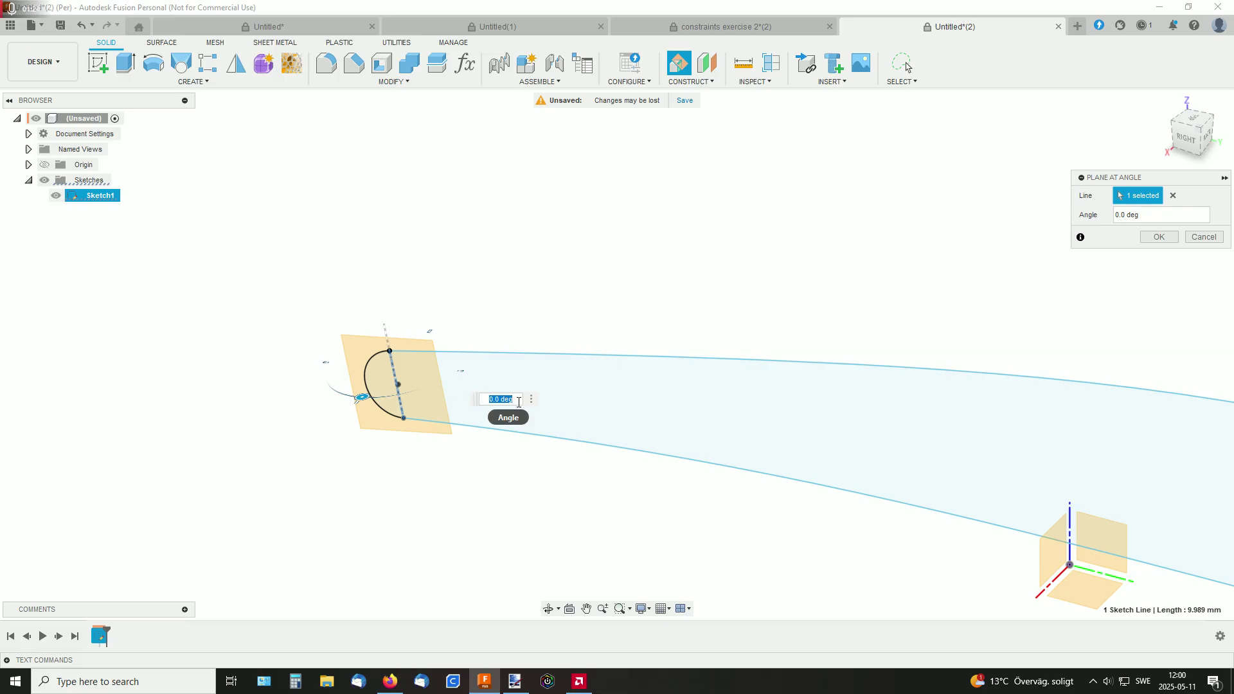
type("9")
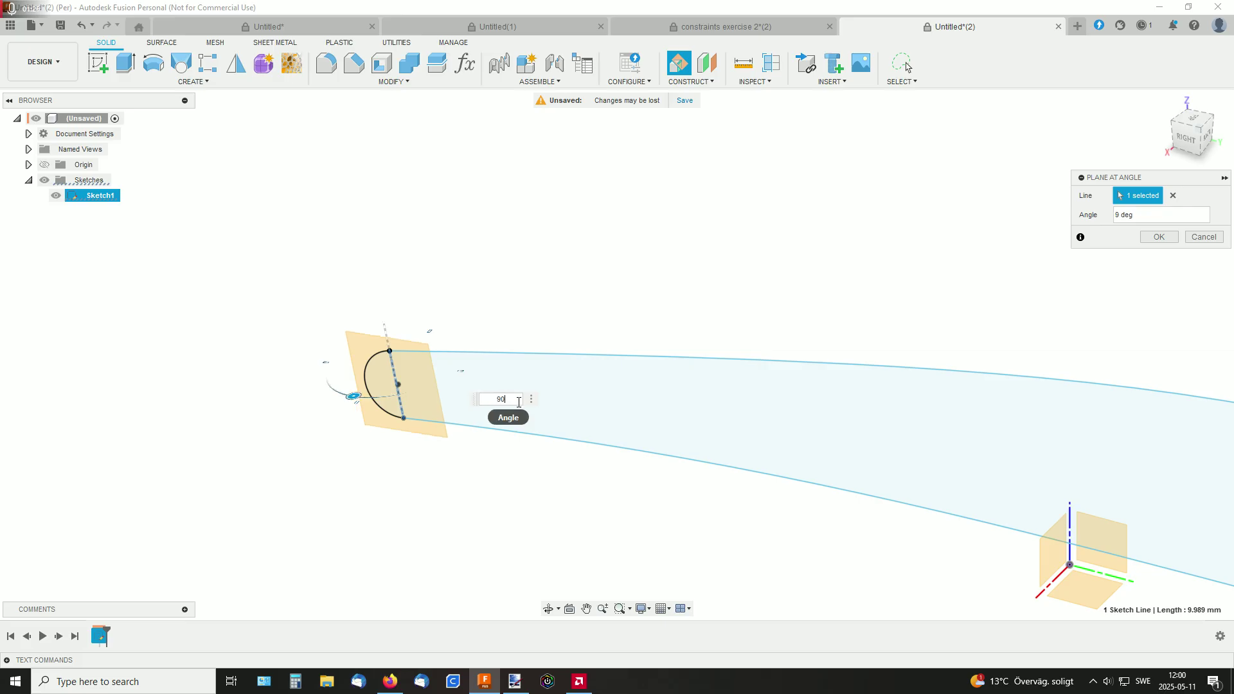
type("0")
left_click(1155, 240)
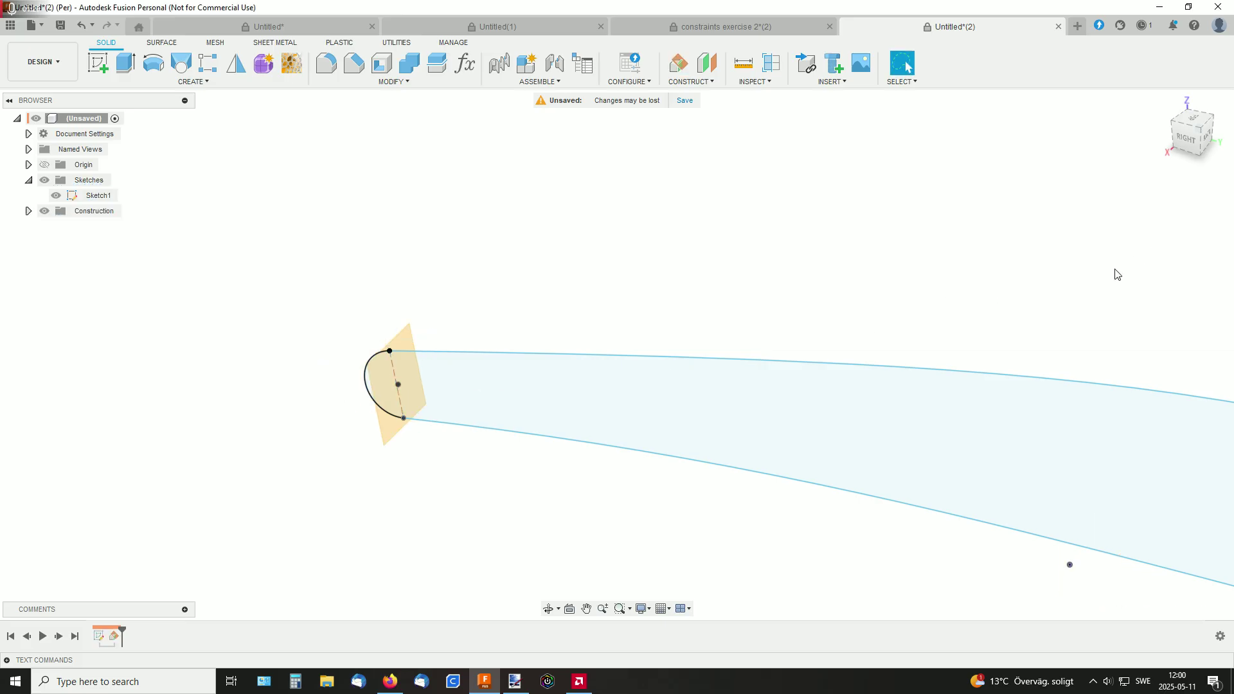
- Create a second plane at a 90-degree angle through the construction line at the profile's thick end
middle_click_drag(1039, 270, 804, 279)
scroll(700, 262, "down", 3)
right_click(870, 297)
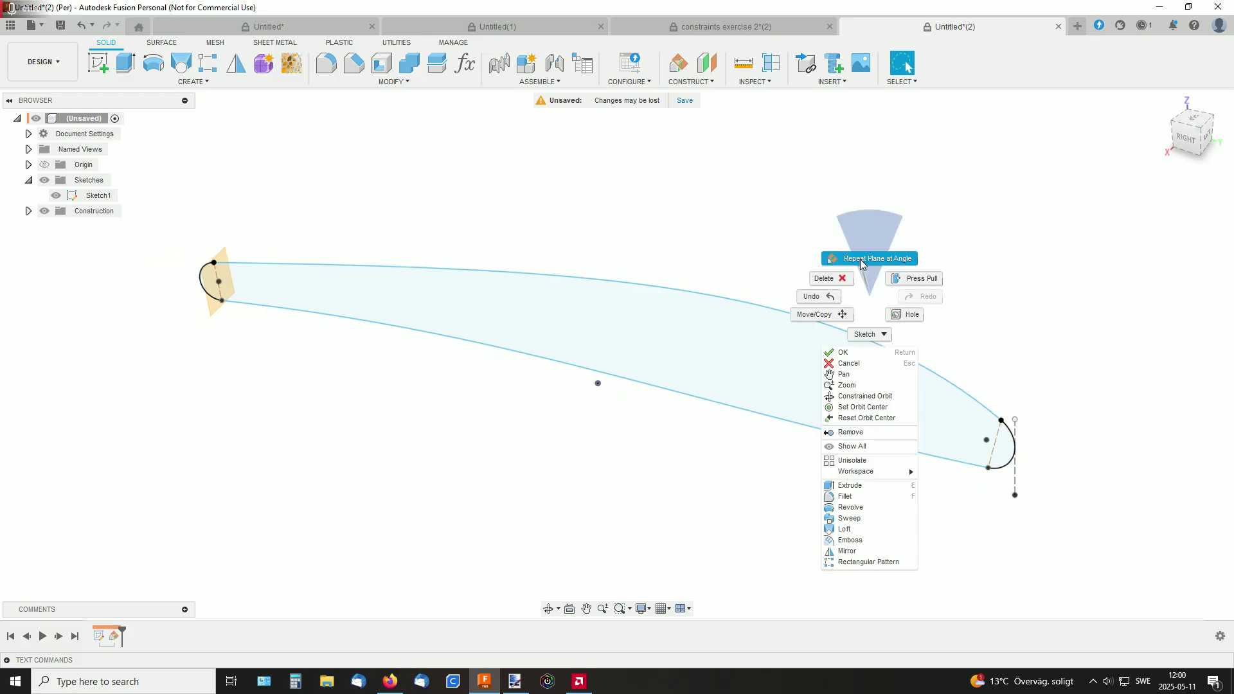
left_click(864, 259)
middle_click_drag(1021, 369, 812, 288)
left_click(786, 362)
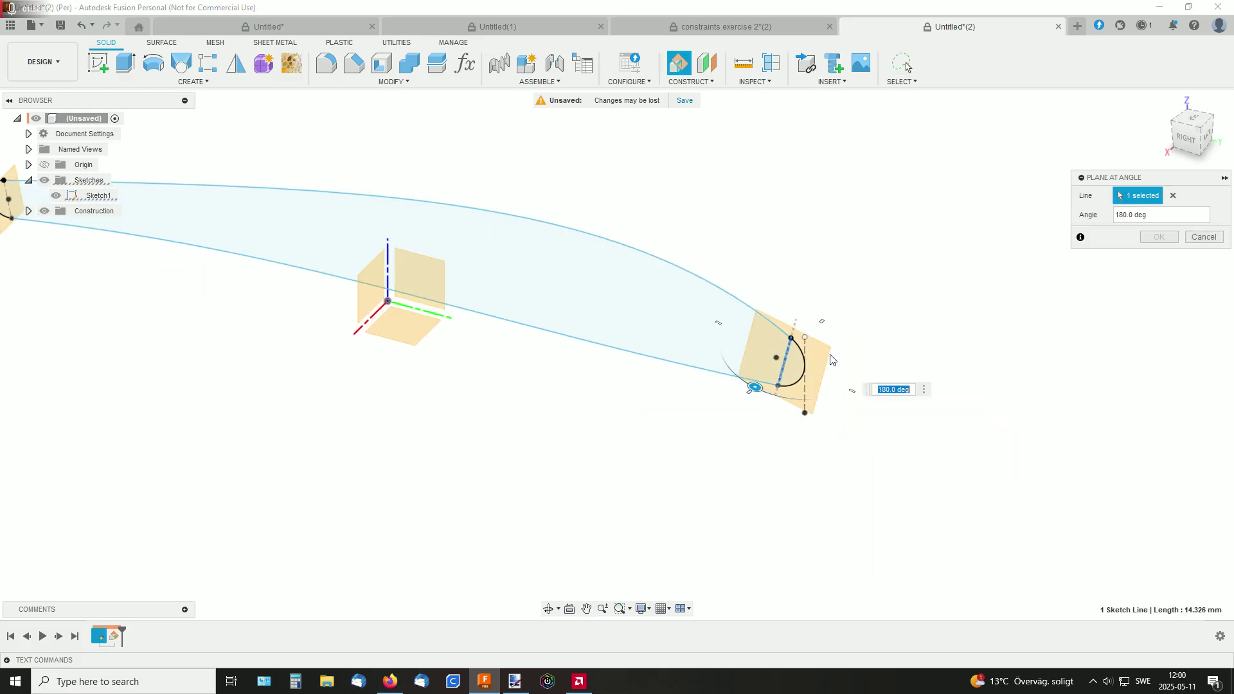
type("90")
key("Return")
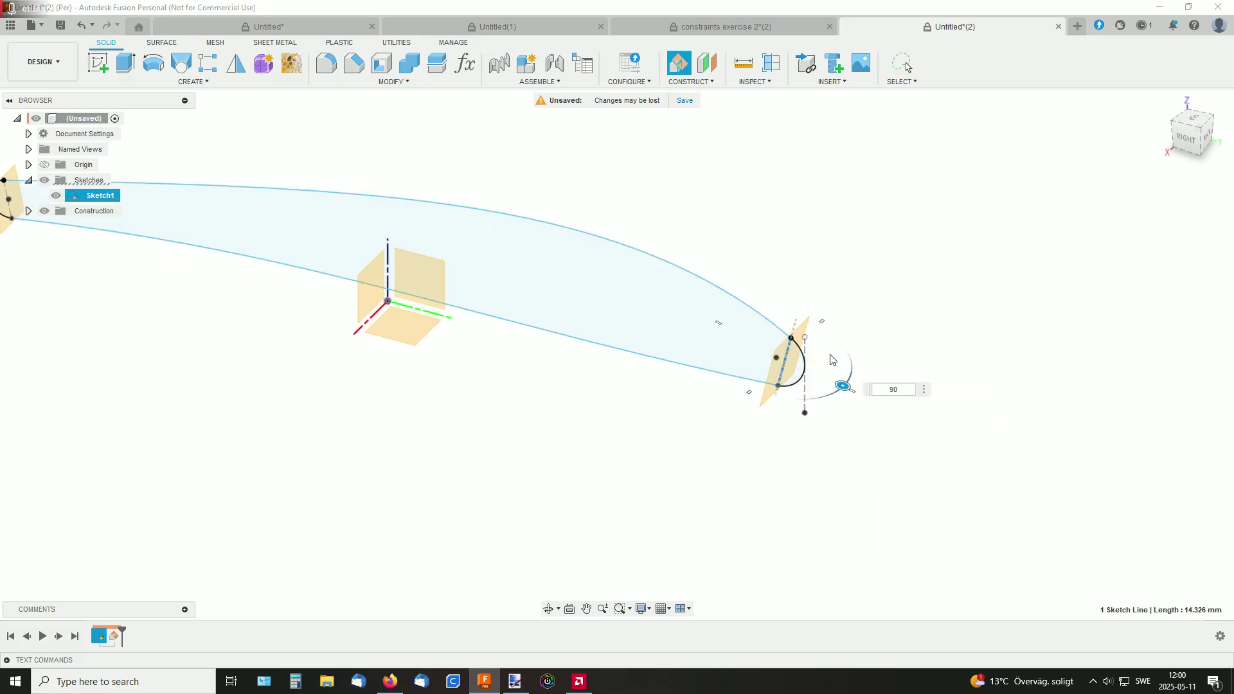
- Start a new sketch on the angled plane at the thick end of the airfoil profile
middle_click_drag(467, 167, 596, 181)
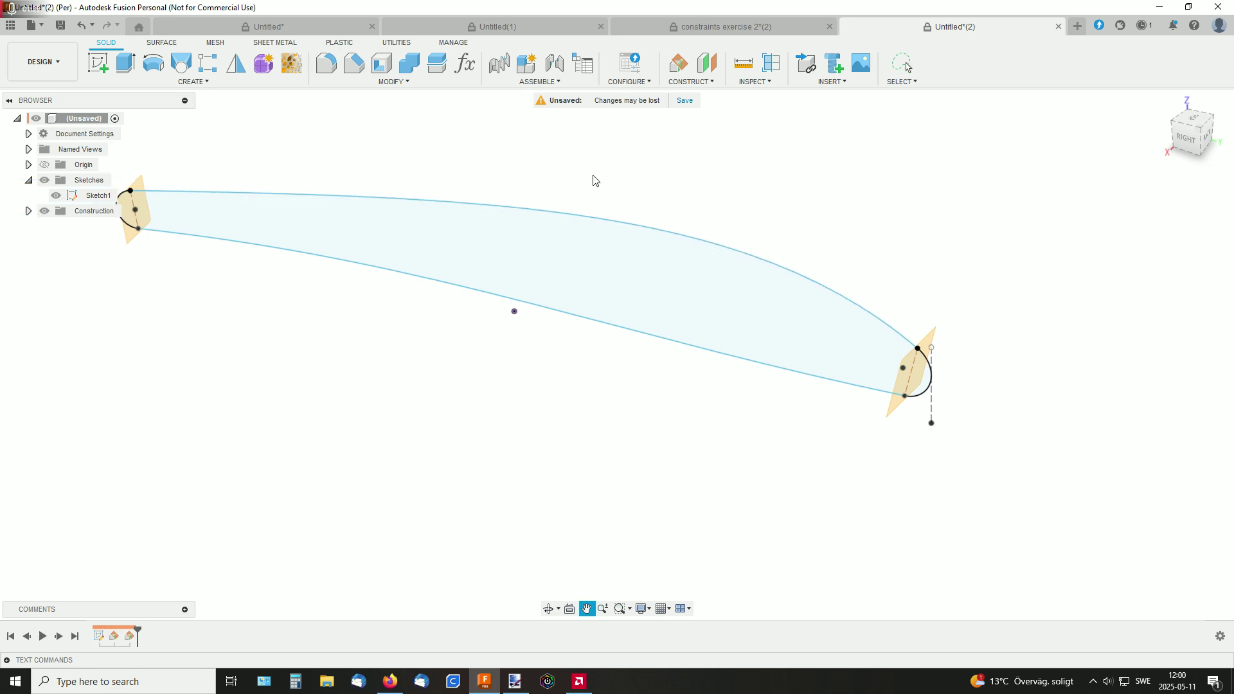
left_click(97, 62)
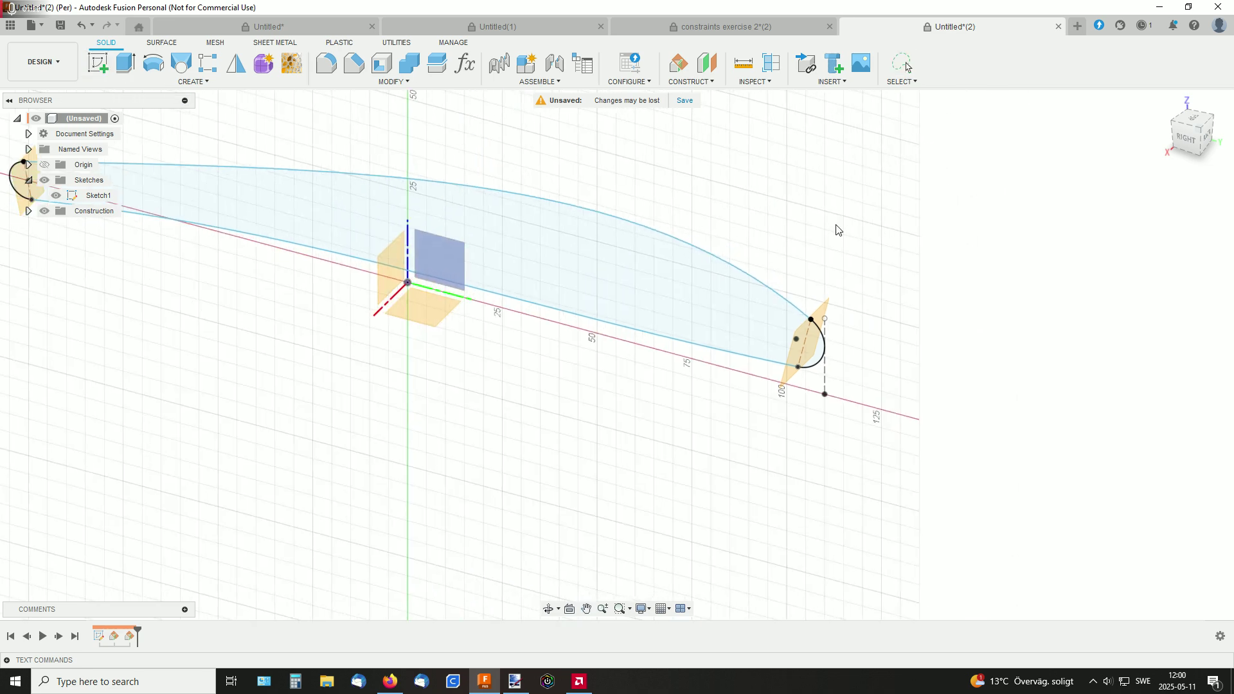
left_click(827, 312)
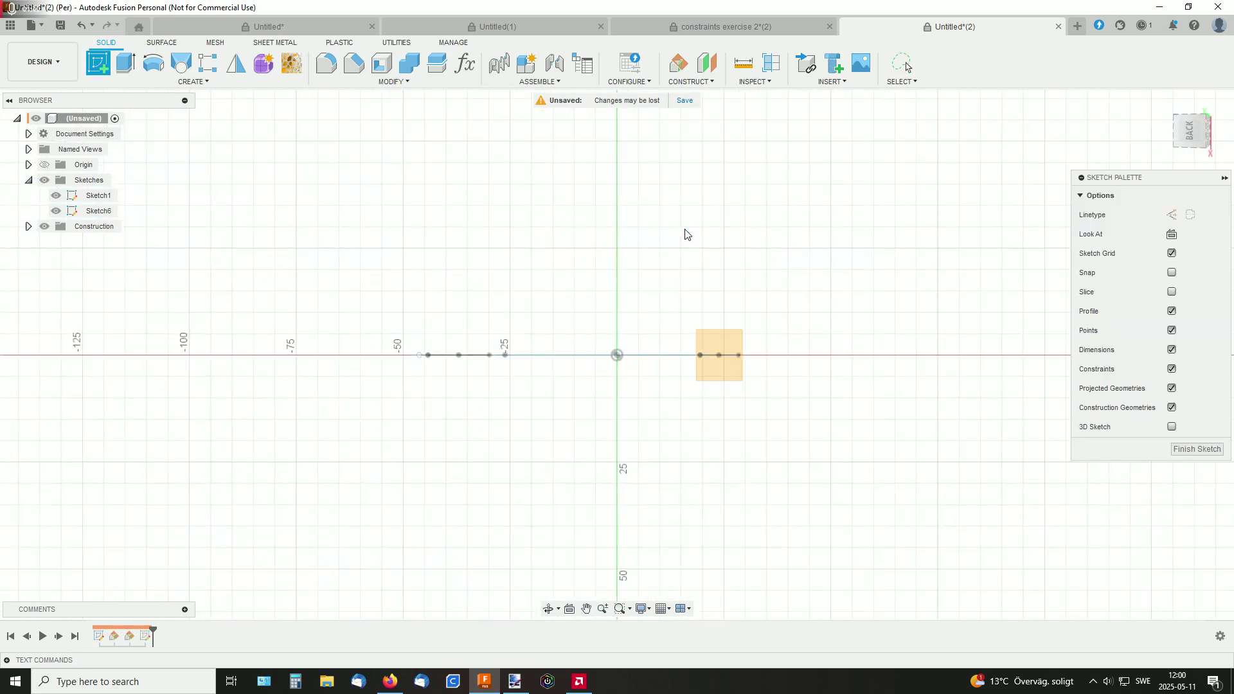
middle_click_drag(662, 250, 840, 231)
scroll(812, 243, "up", 3)
mouse_move(758, 292)
middle_mouse_down("shift")
mouse_move(735, 278)
mouse_move(717, 289)
mouse_move(656, 253)
mouse_move(861, 281)
middle_mouse_up("shift")
scroll(862, 281, "up", 2)
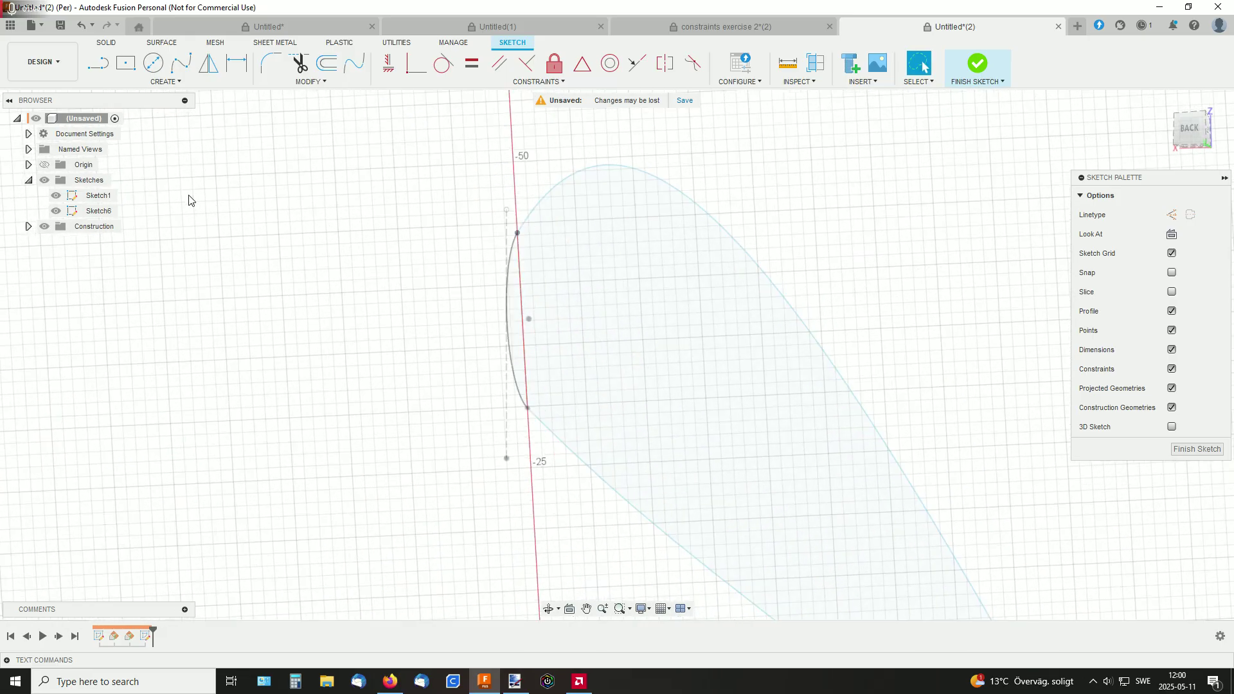
- Project the upper and lower endpoints of the thick end's arc into the new sketch
left_click(143, 83)
mouse_move(206, 277)
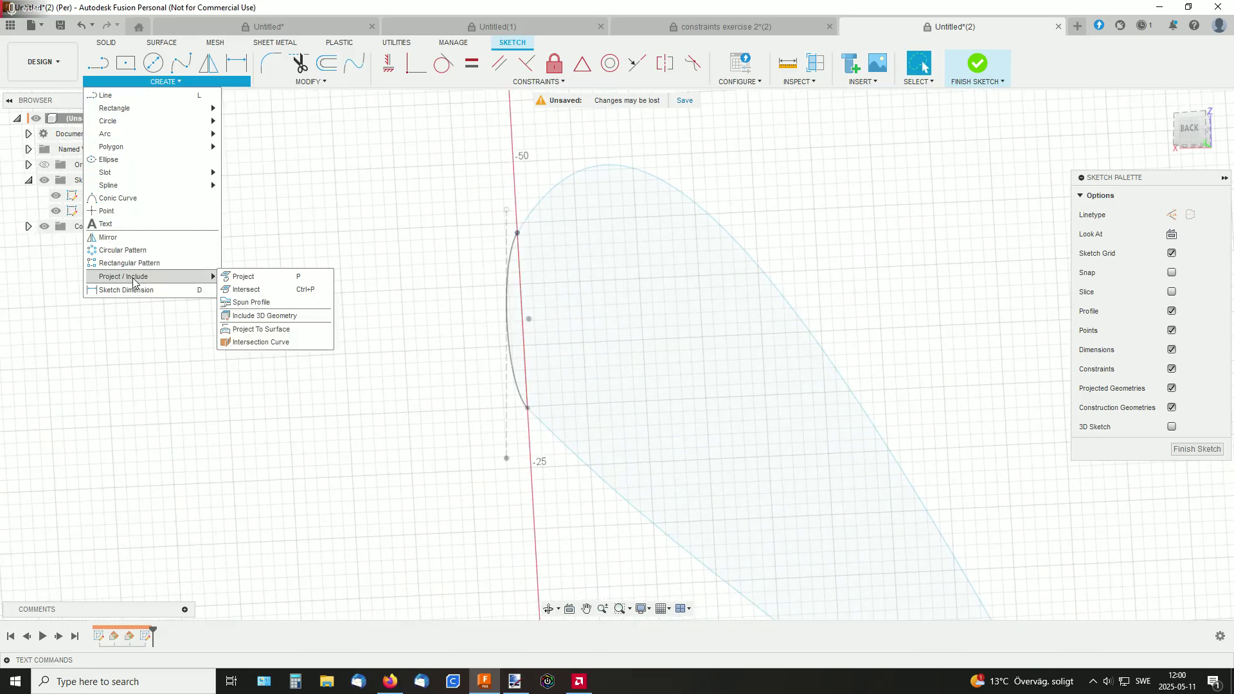
left_click(256, 278)
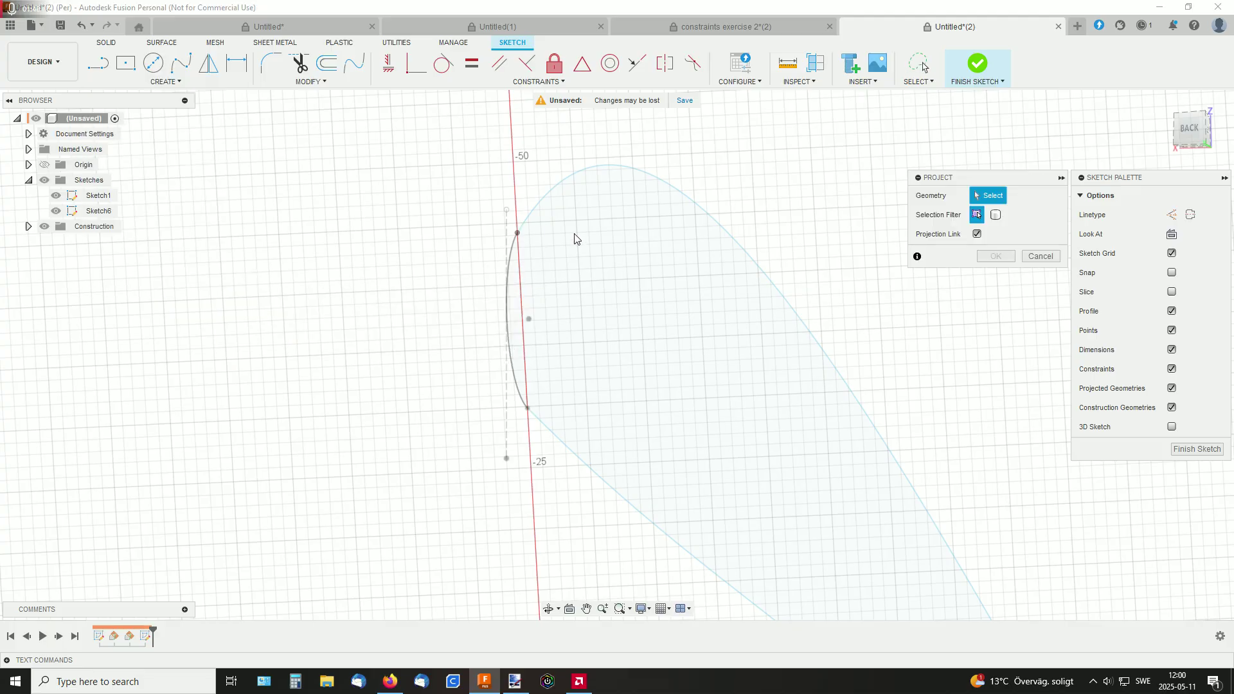
left_click(489, 322)
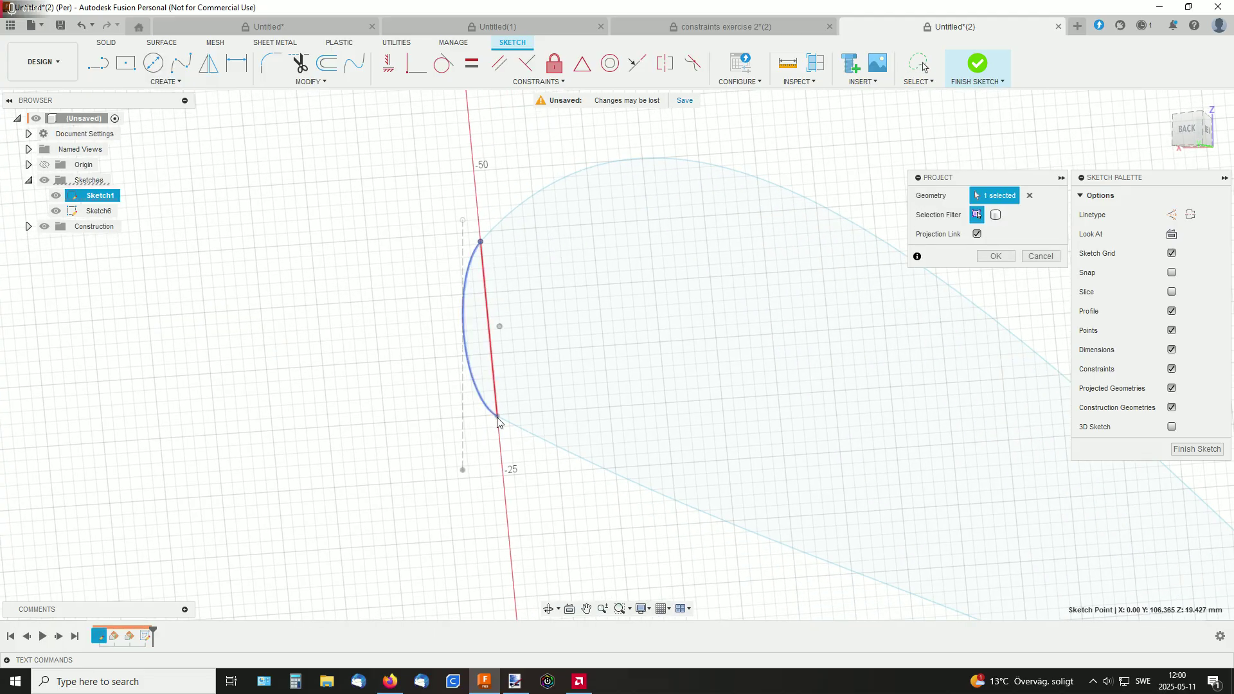
left_click(499, 418)
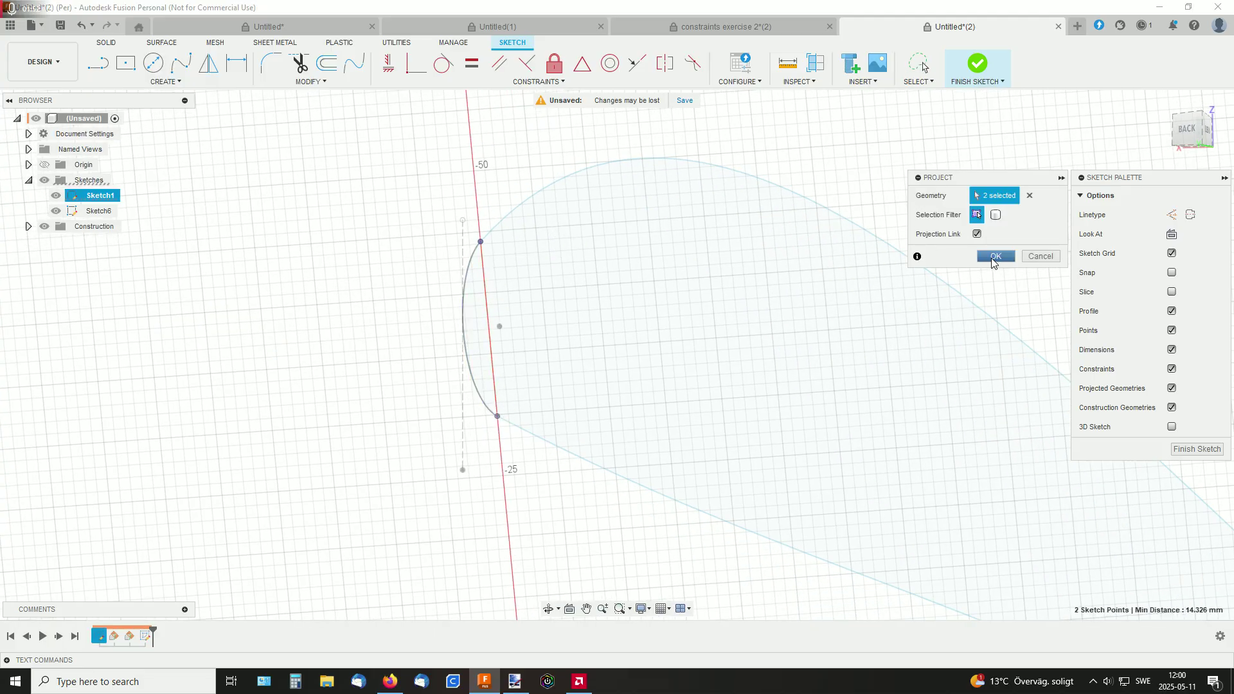
left_click(994, 257)
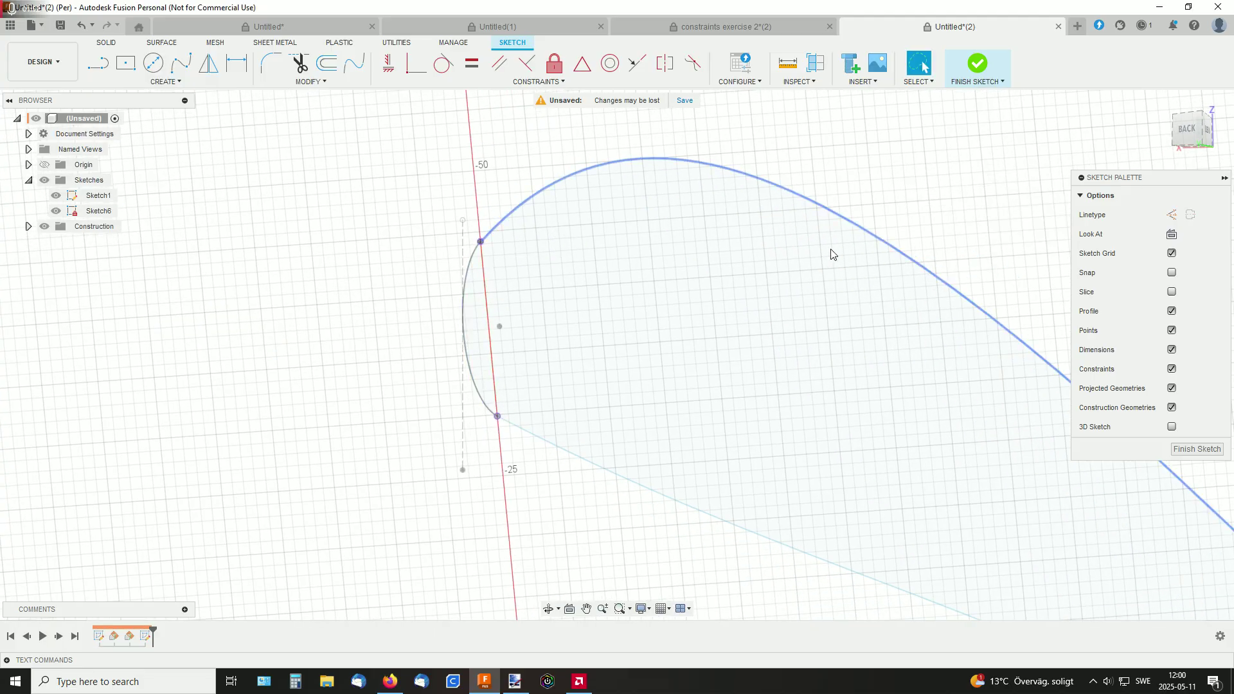
- Draw a tilted three-point rectangle from the upper projected point, with its first side about 10 mm long
left_click(125, 62)
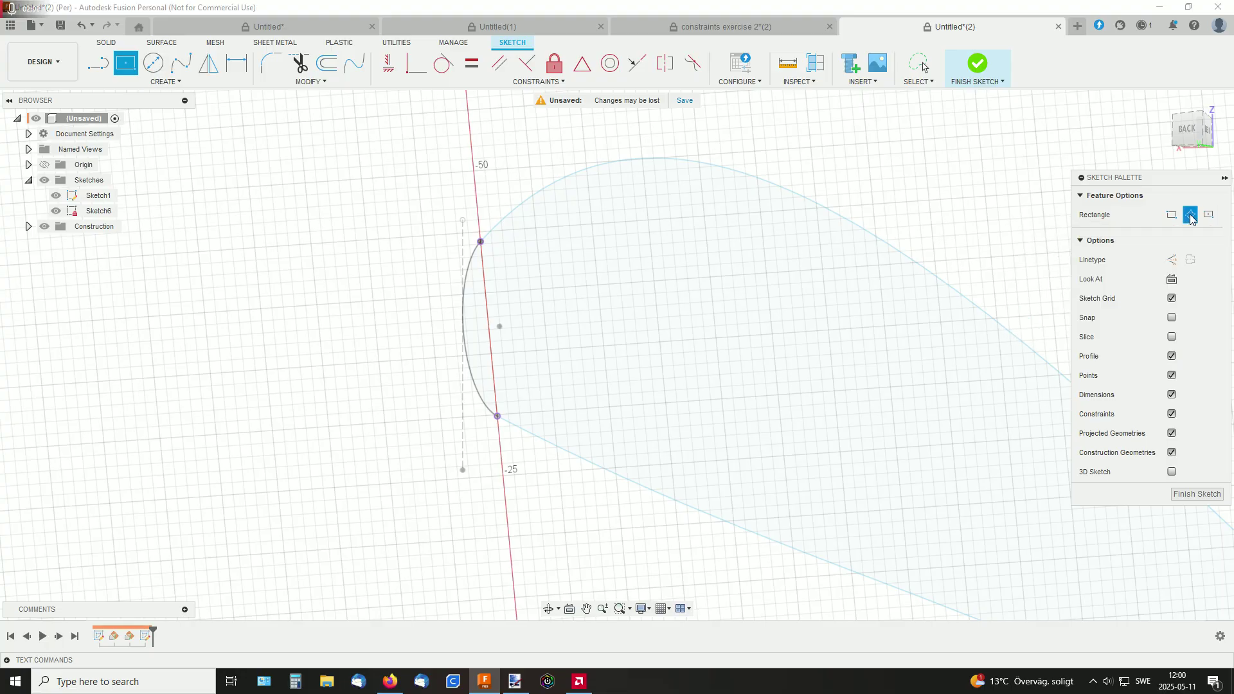
left_click(1191, 216)
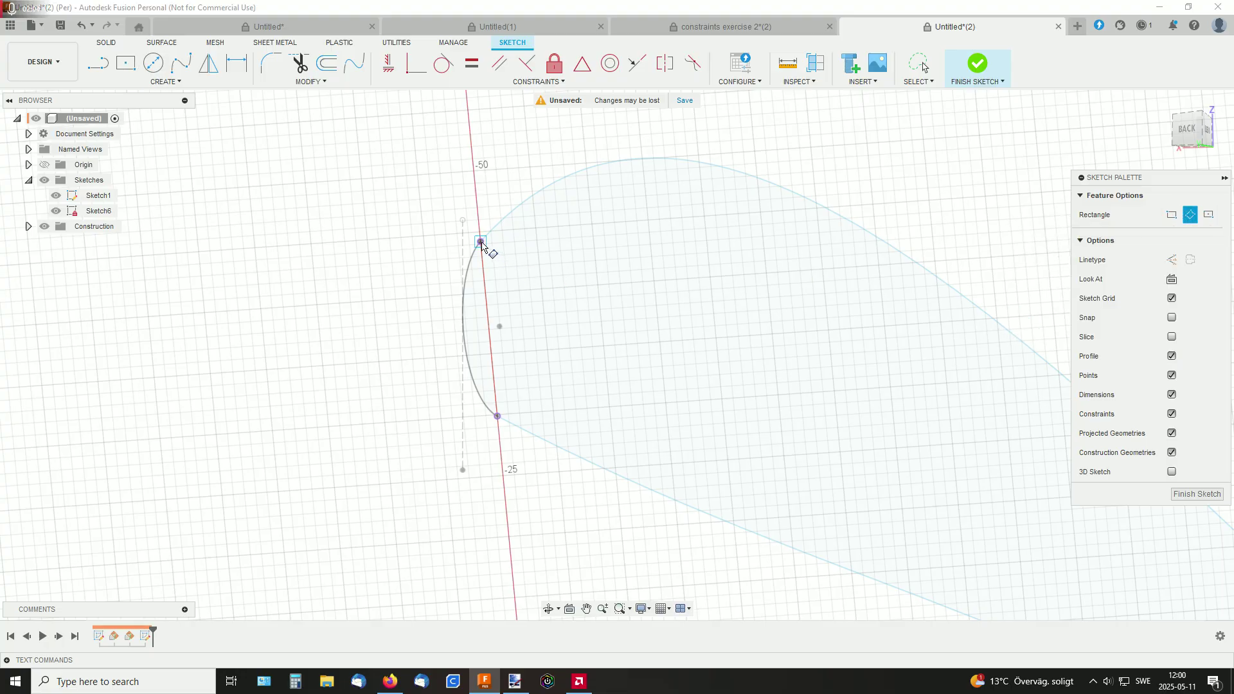
left_click(481, 242)
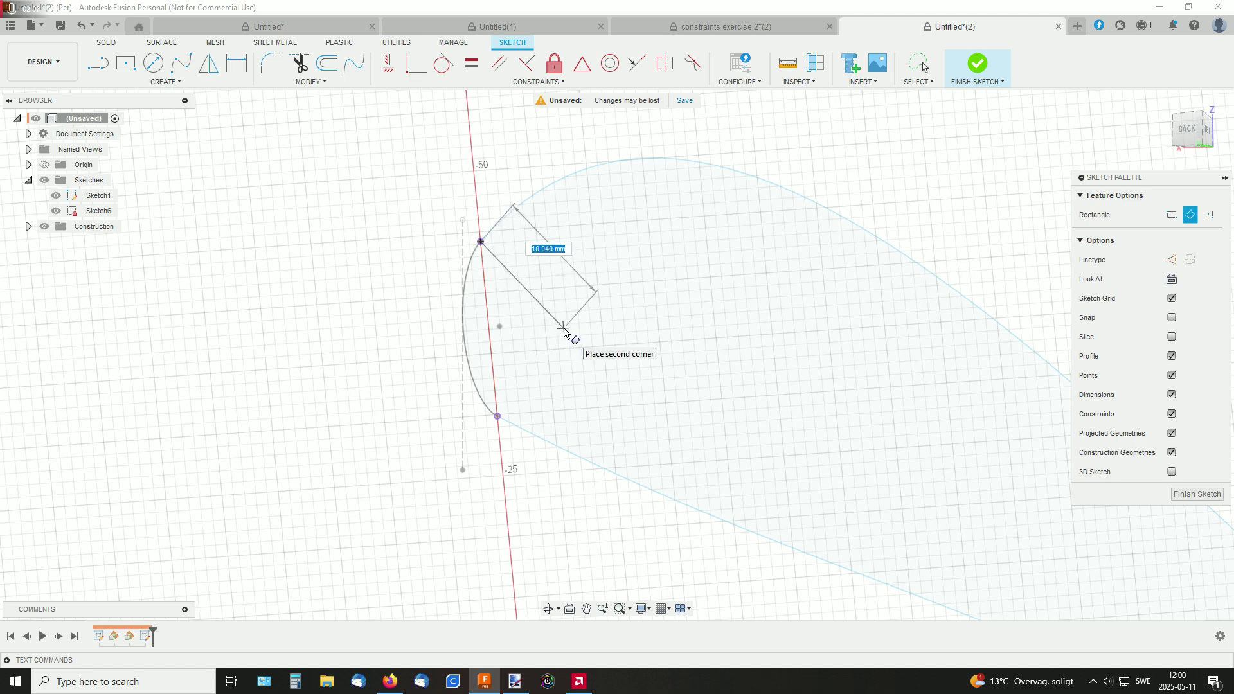
left_click(564, 330)
left_click(507, 392)
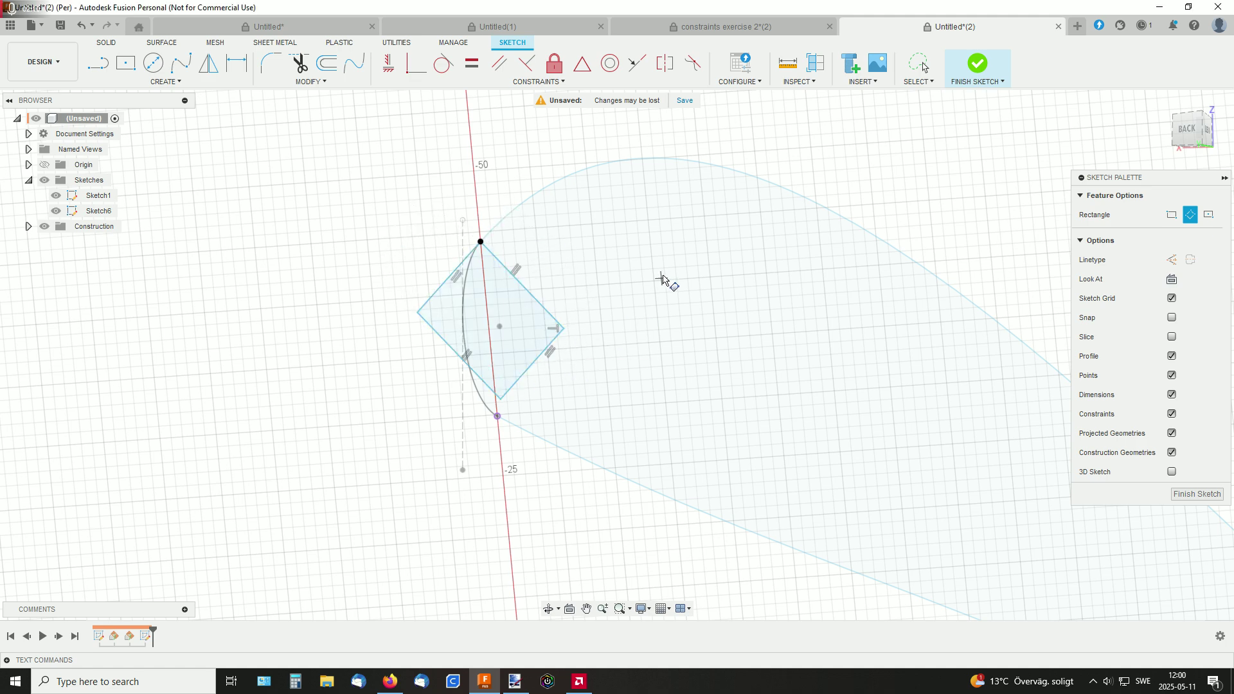
- Make the rectangle's lowest corner coincident with the lower projected endpoint of the thick end's arc
middle_click_drag(663, 278, 686, 268)
scroll(635, 243, "up", 1)
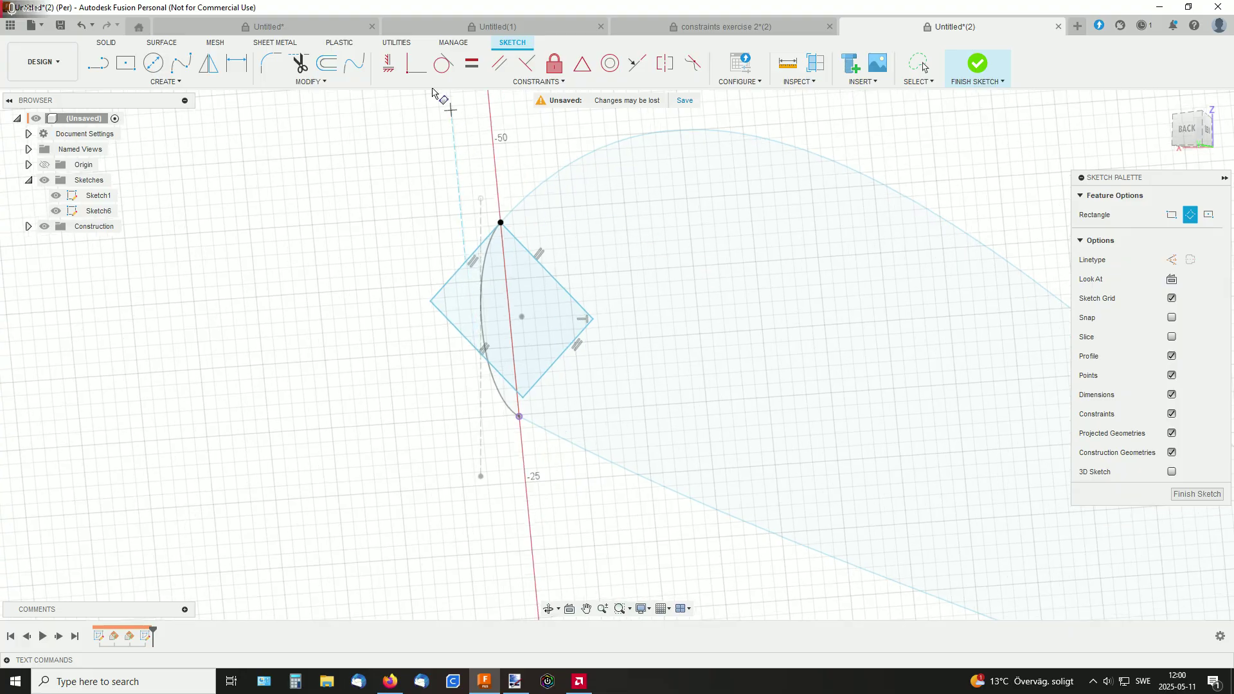
left_click(409, 74)
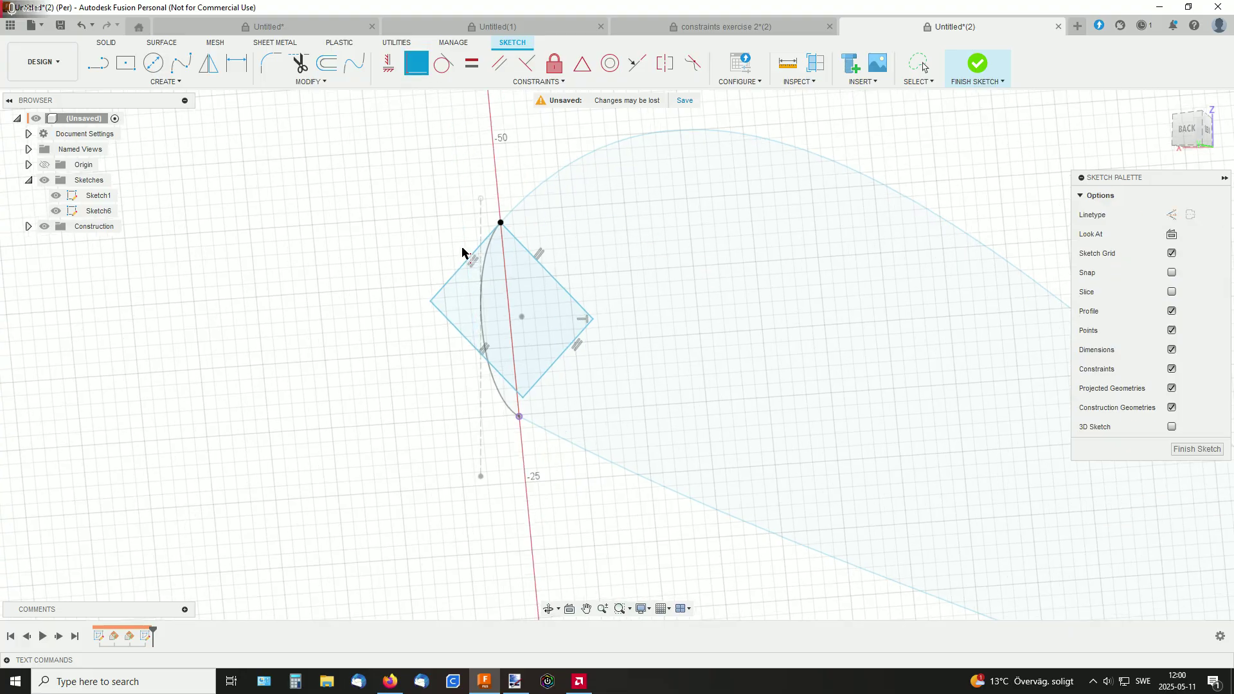
left_click(522, 398)
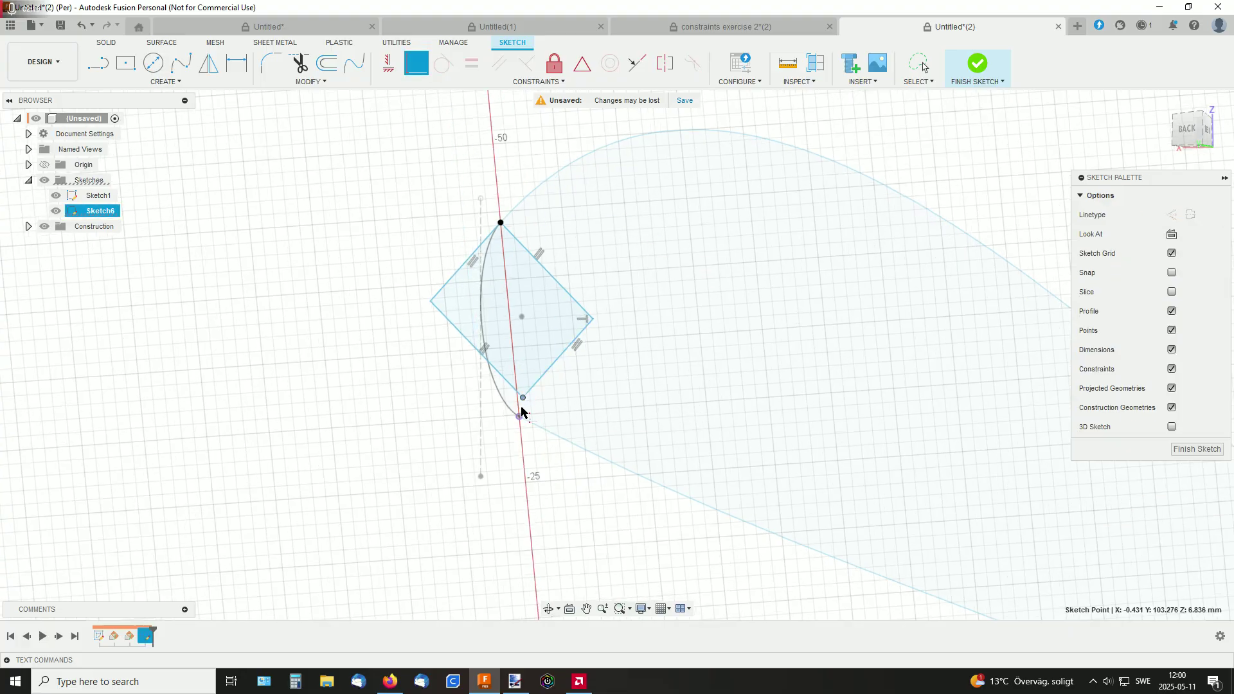
left_click(520, 418)
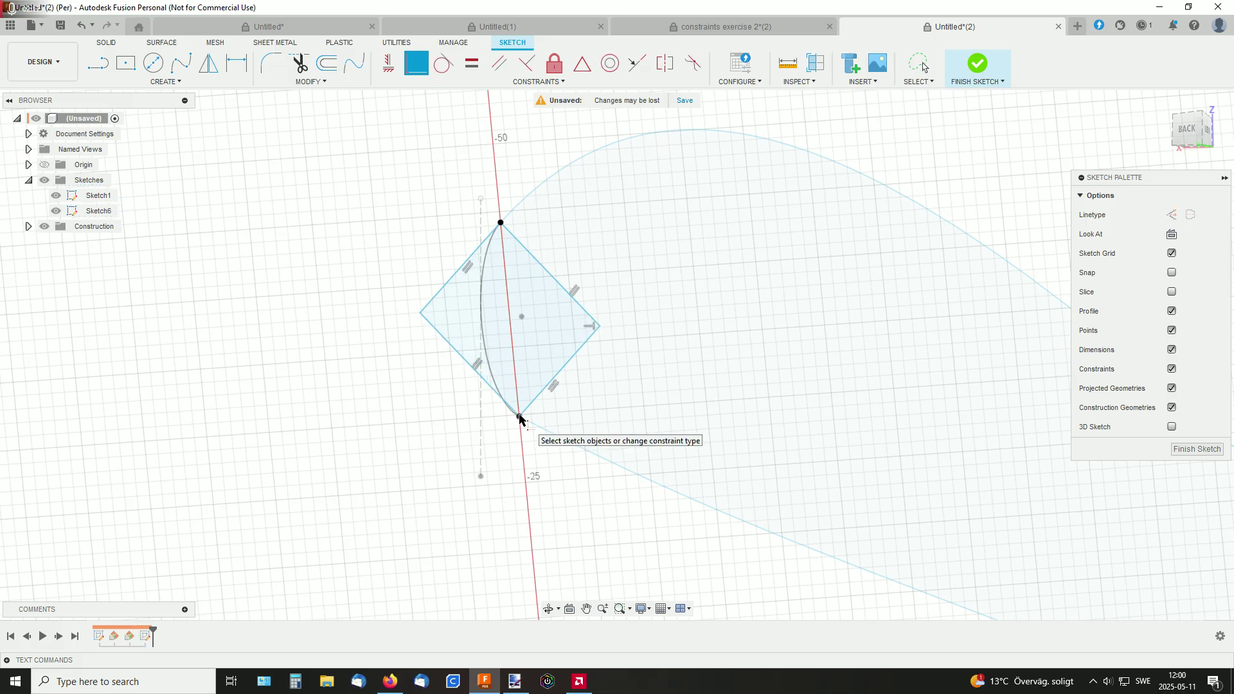
- Constrain two adjacent sides of the thick-end rectangle to equal length and finish the sketch
left_click(475, 67)
left_click(449, 281)
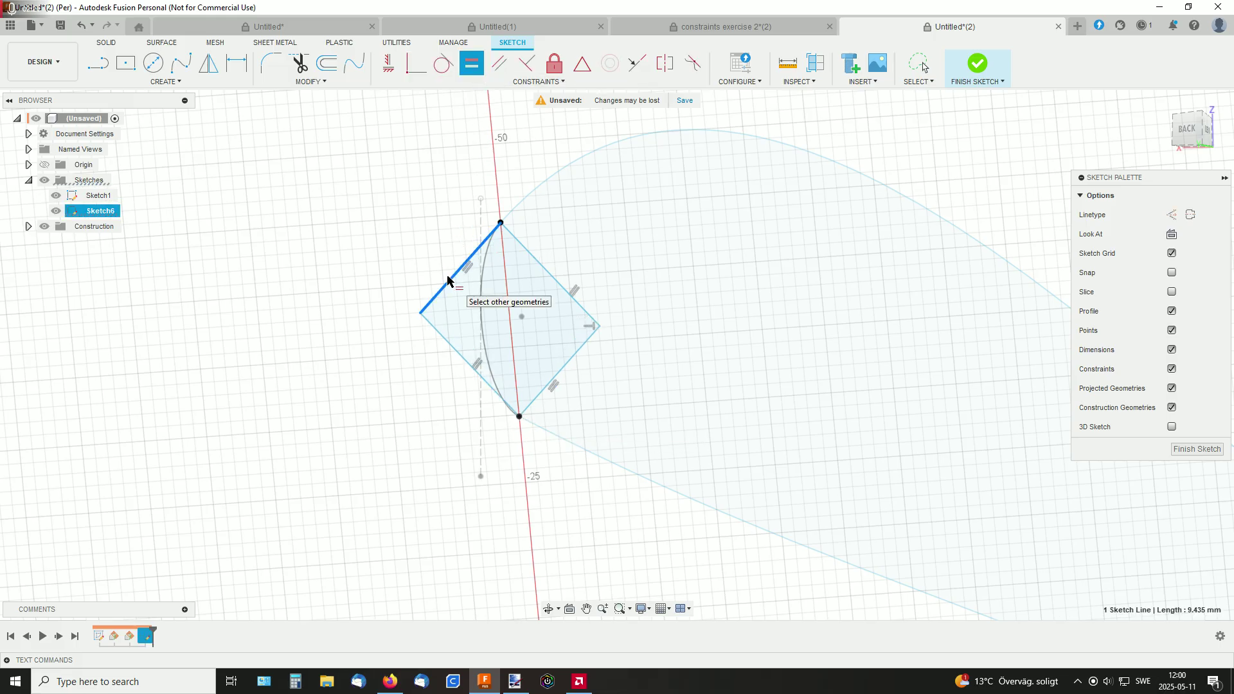
left_click(533, 256)
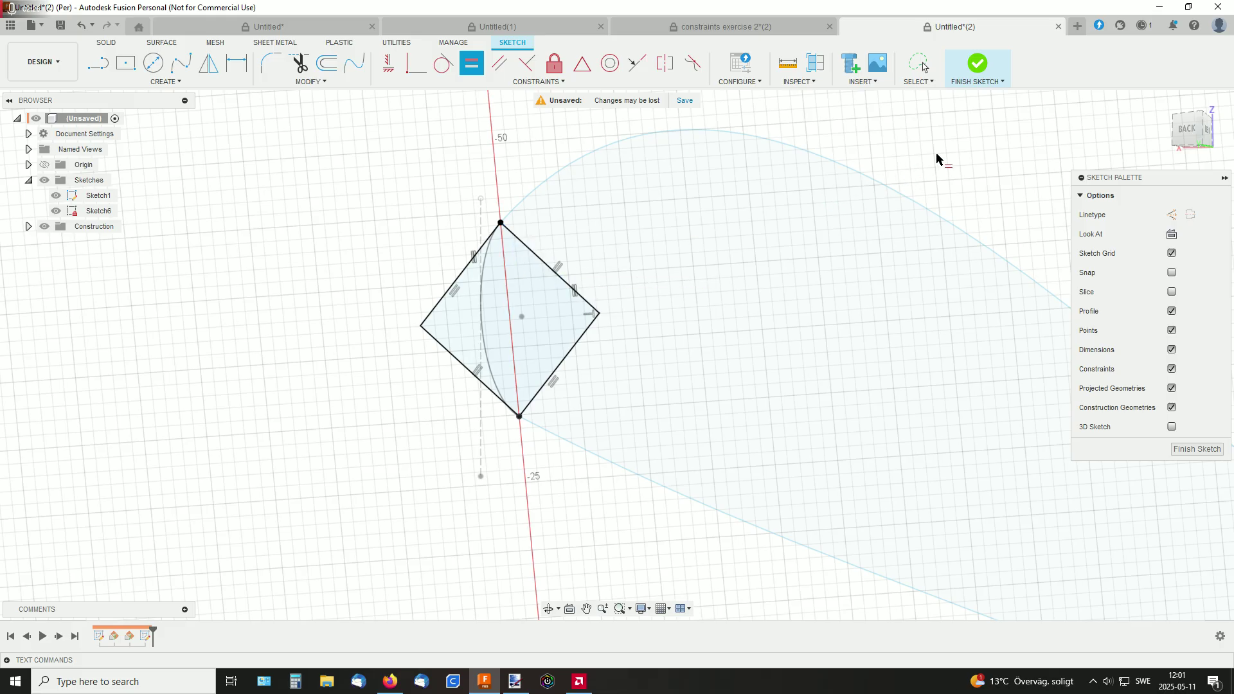
left_click(977, 63)
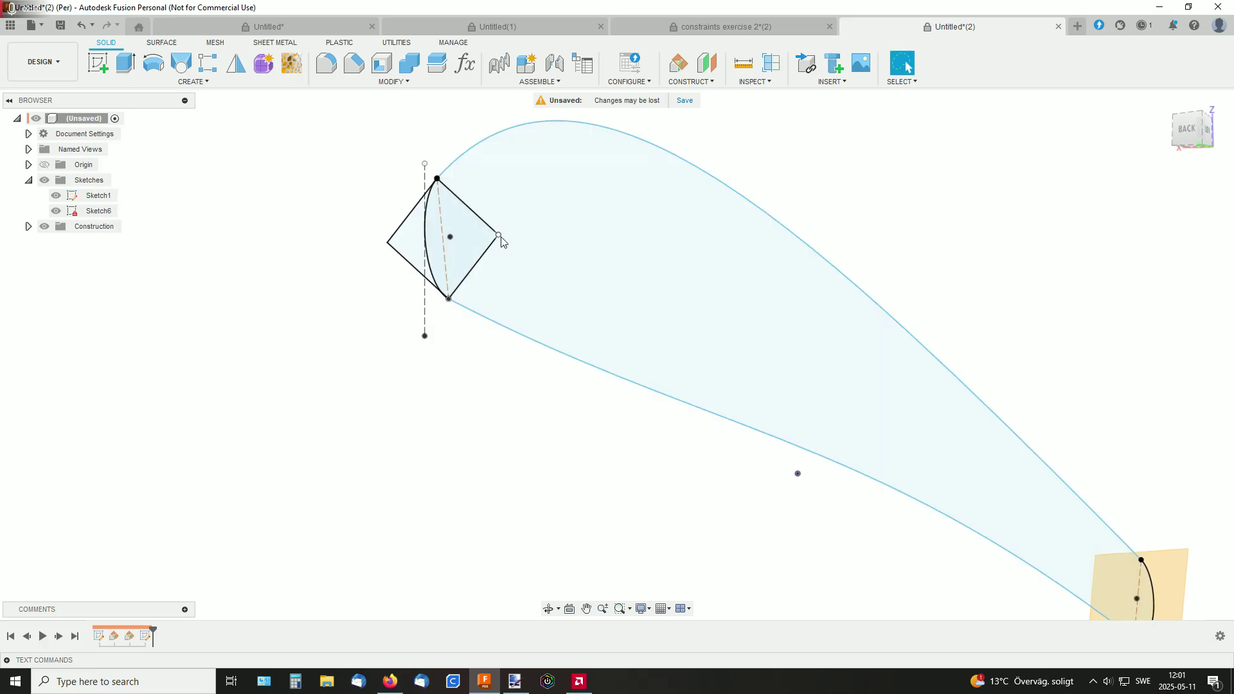
- Start a new sketch on the perpendicular plane at the thin end of the airfoil profile
left_click(500, 237)
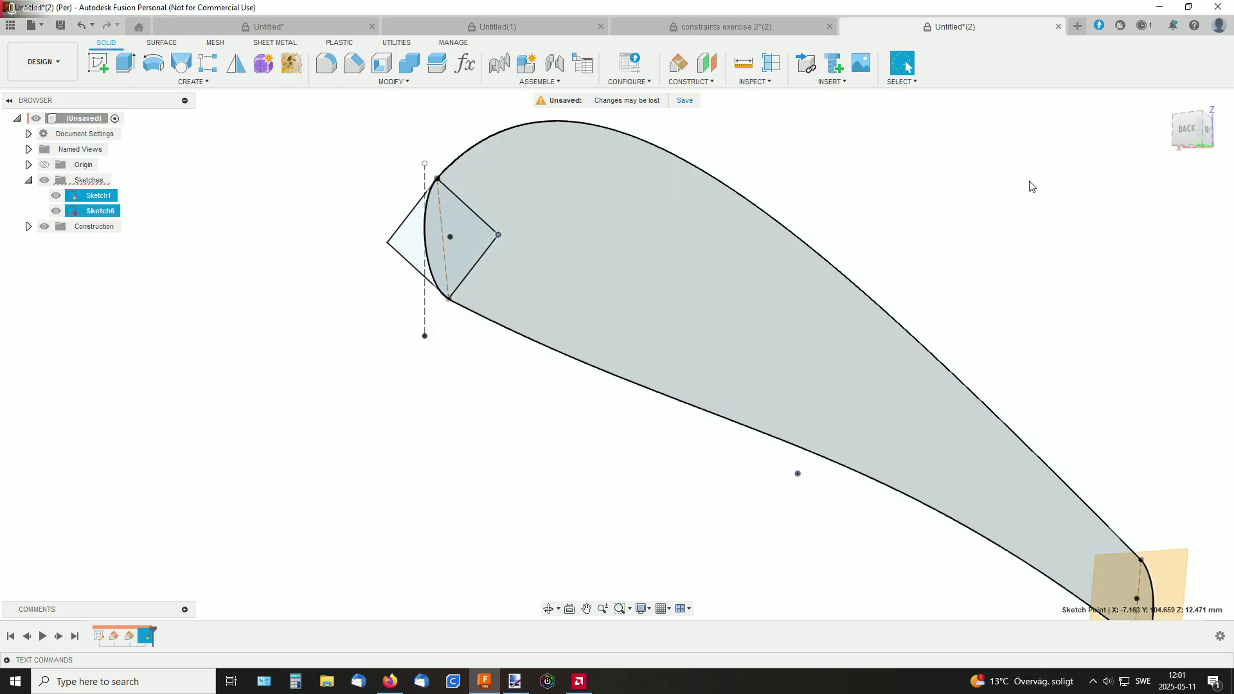
left_click(1208, 134)
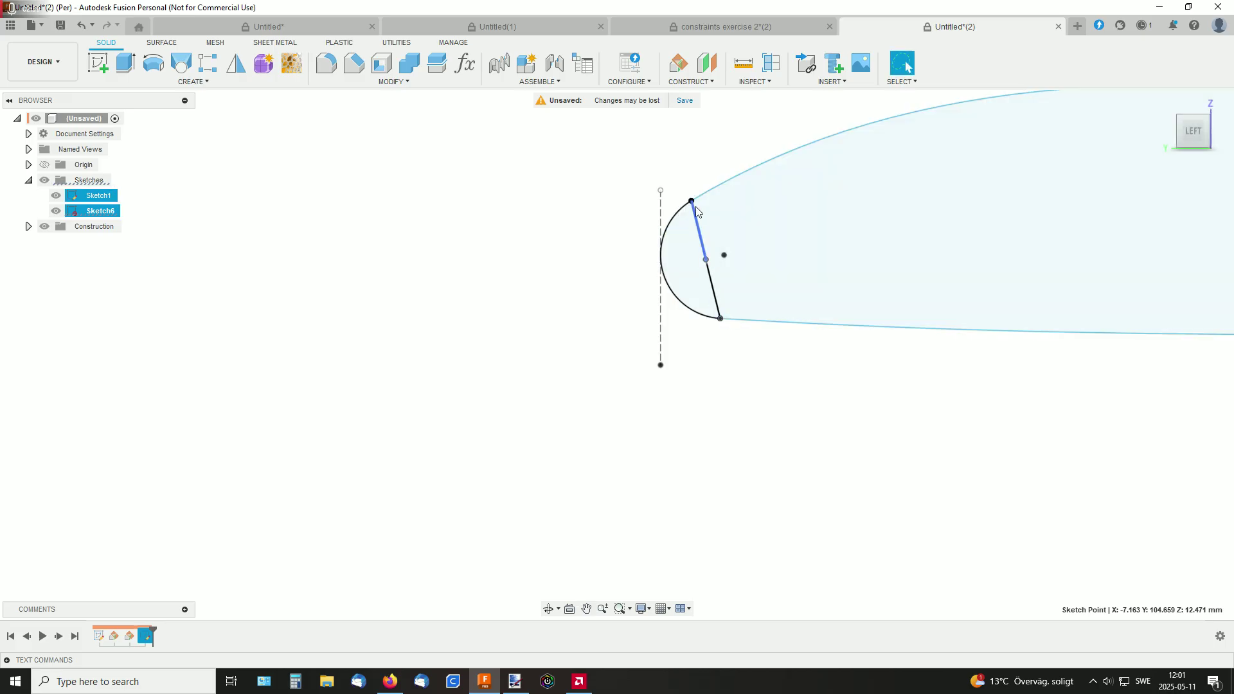
middle_click_drag(773, 216, 786, 215, "shift")
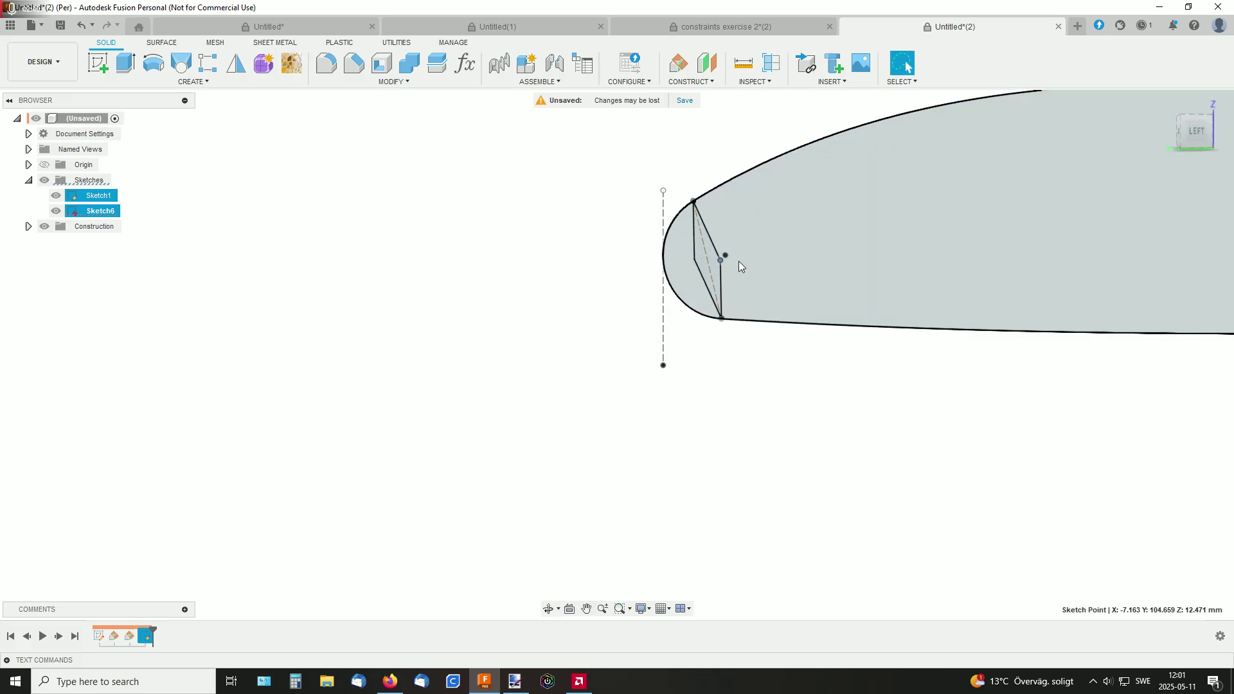
middle_click_drag(740, 265, 503, 302, "shift")
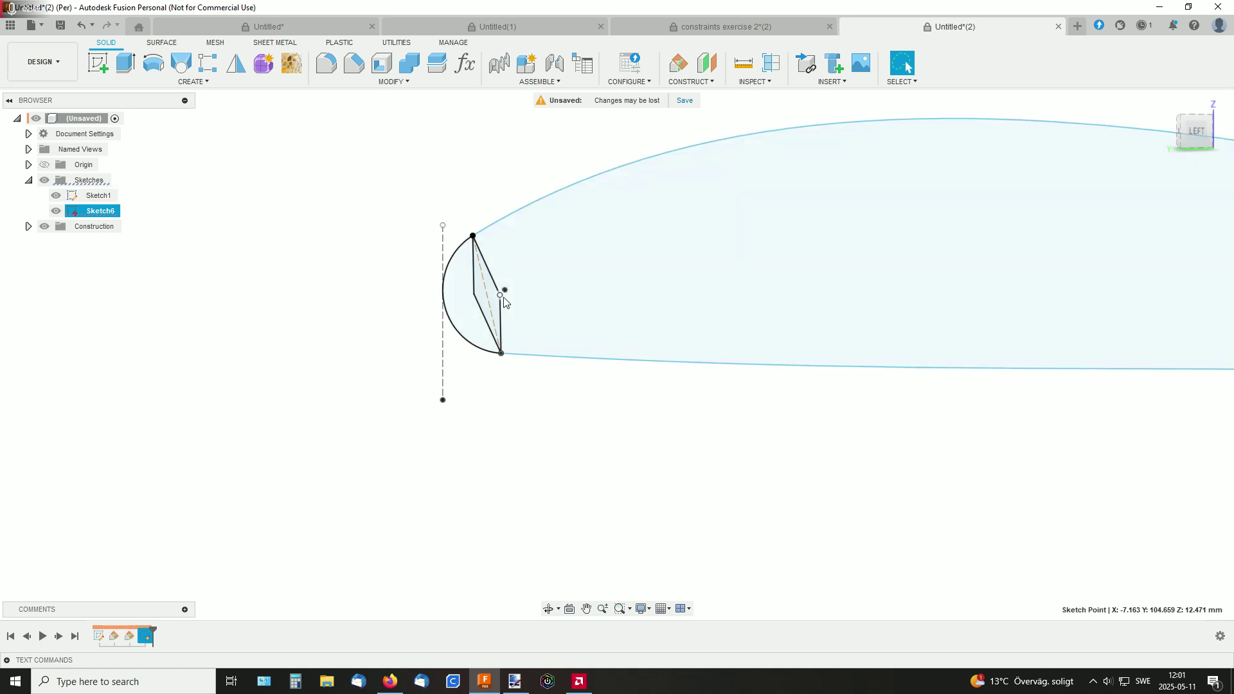
middle_click_drag(505, 302, 780, 240, "shift")
scroll(907, 219, "down", 2)
scroll(781, 248, "up", 4)
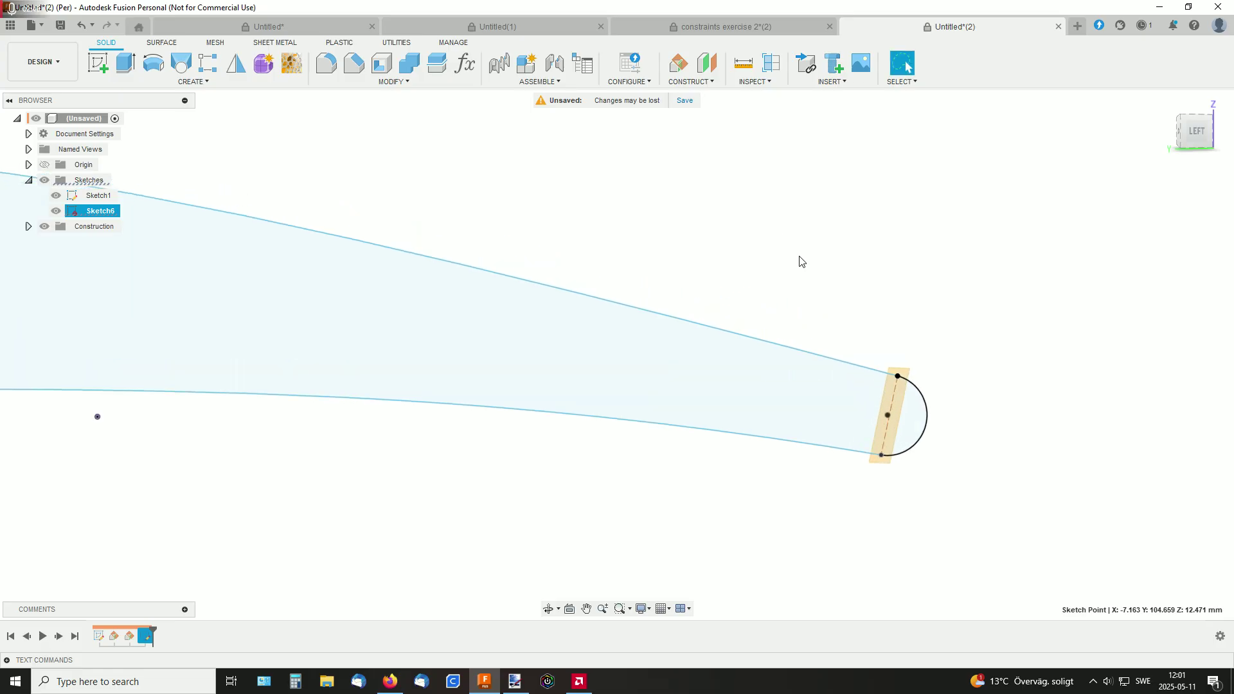
middle_click_drag(851, 260, 874, 251, "shift")
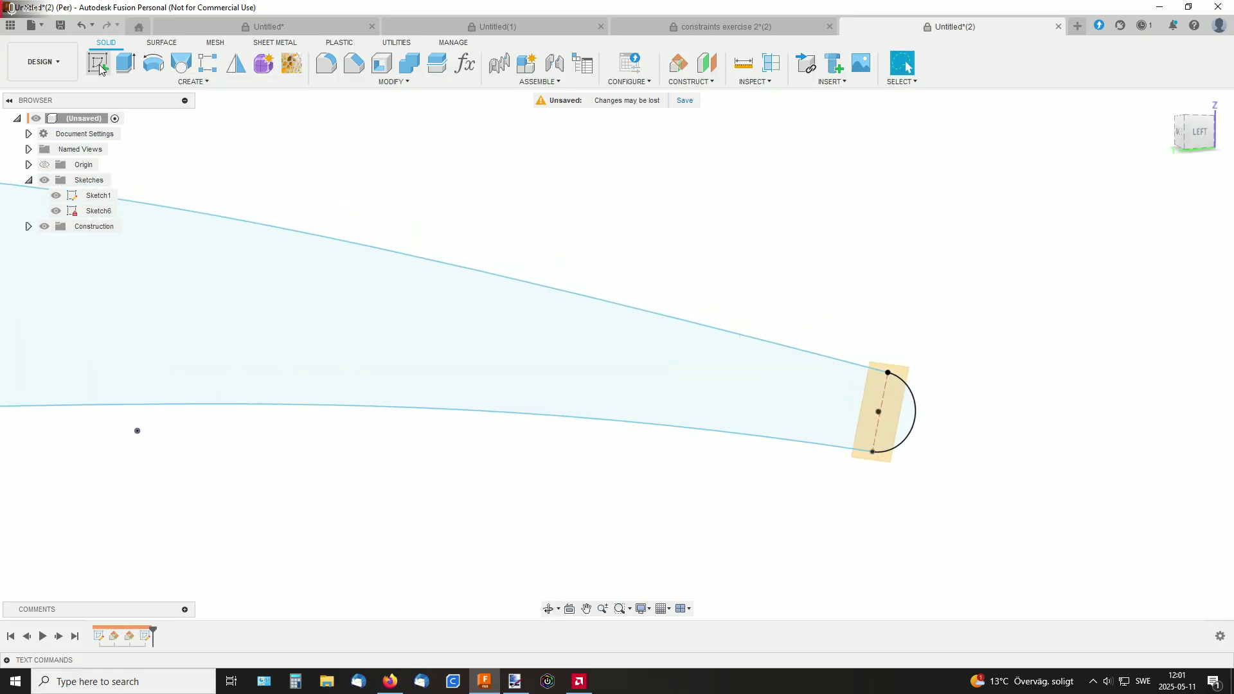
left_click(98, 63)
left_click(903, 389)
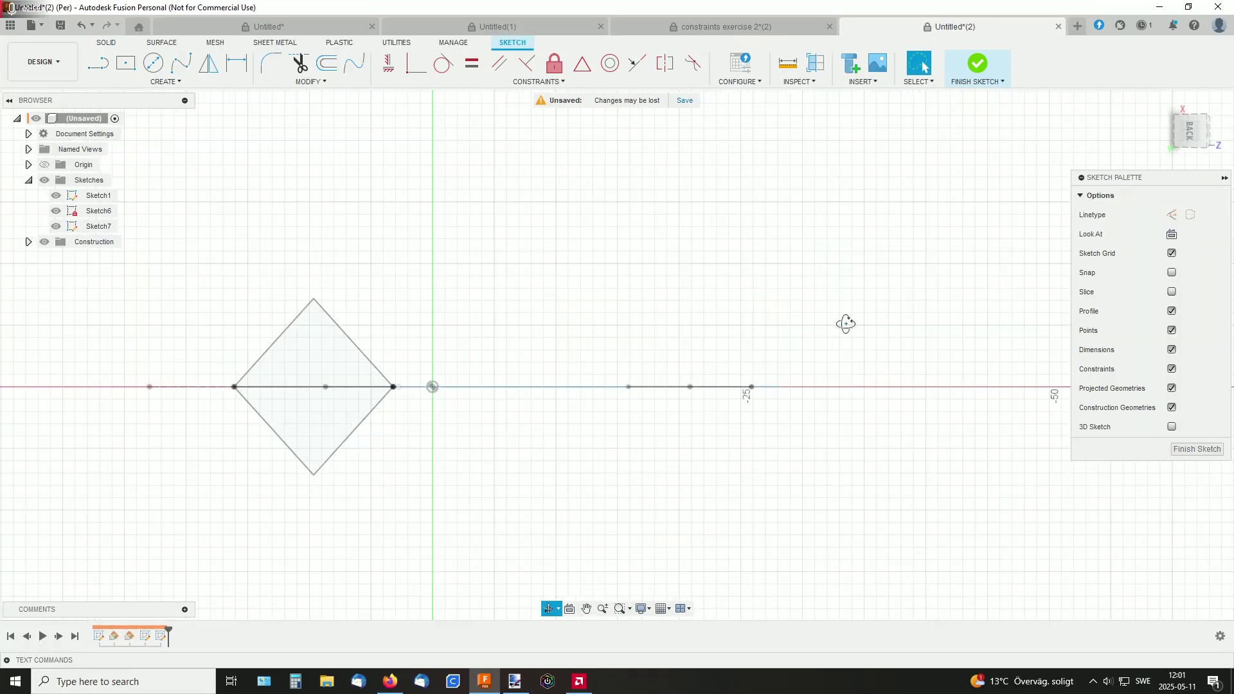
- Project the upper and lower endpoints of the thin end's arc into the new sketch
middle_click_drag(846, 324, 860, 337, "shift")
mouse_move(803, 305)
middle_mouse_down()
mouse_move(1035, 366)
mouse_move(688, 325)
mouse_move(639, 278)
mouse_move(690, 296)
mouse_move(637, 275)
middle_mouse_up()
middle_click_drag(300, 197, 369, 284)
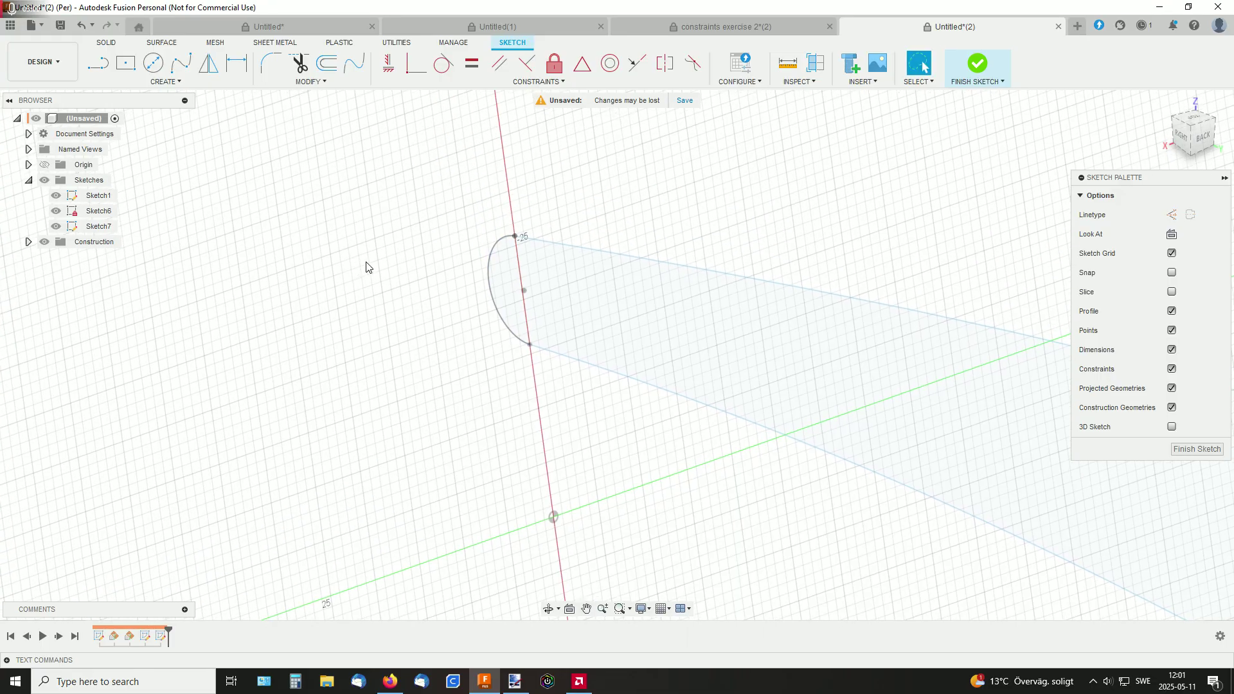
left_click(173, 82)
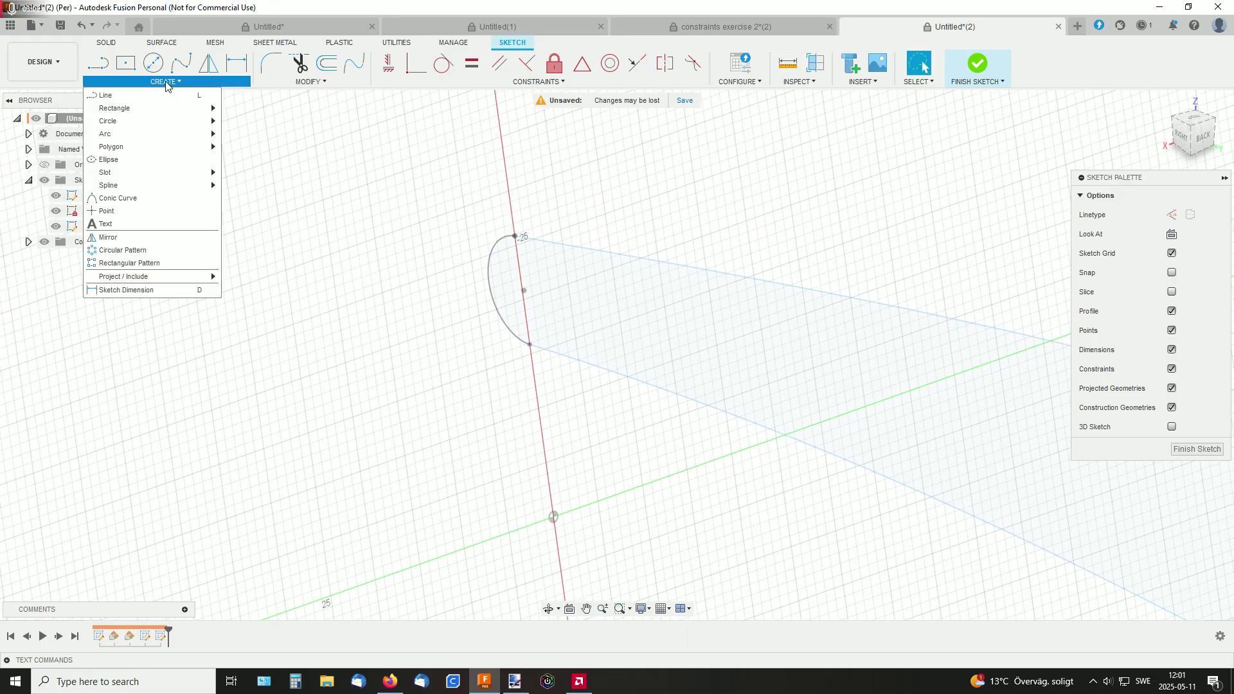
mouse_move(149, 278)
left_click(241, 278)
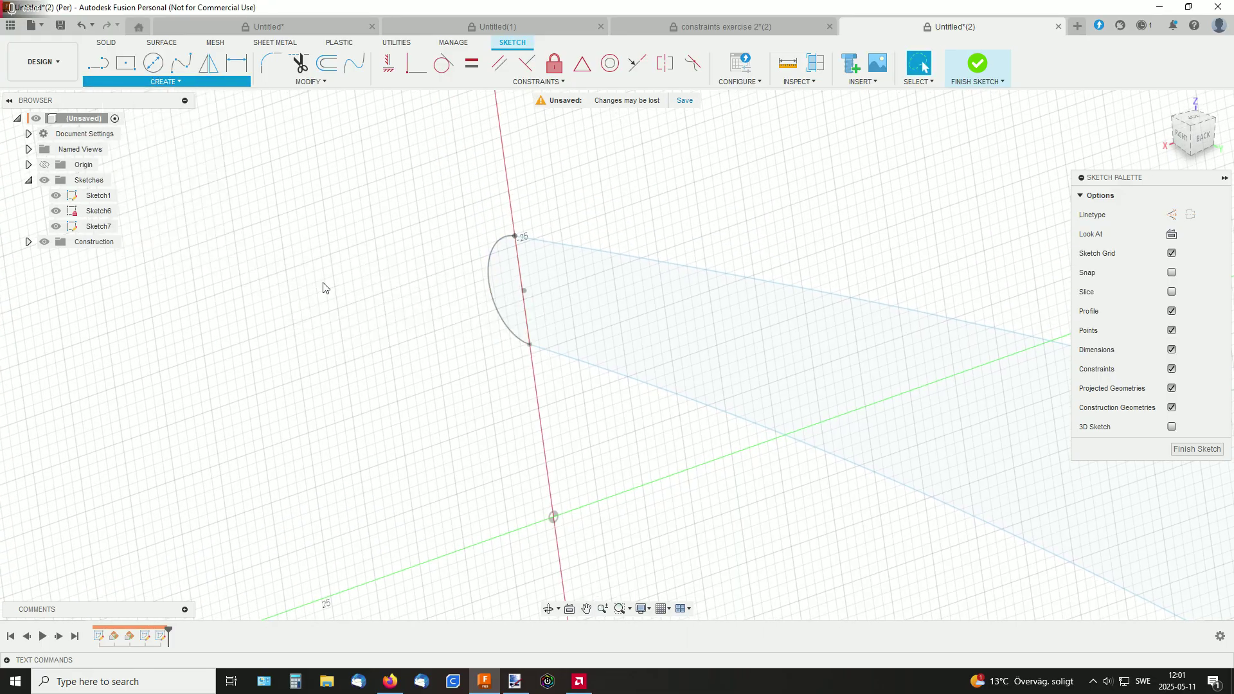
left_click(531, 348)
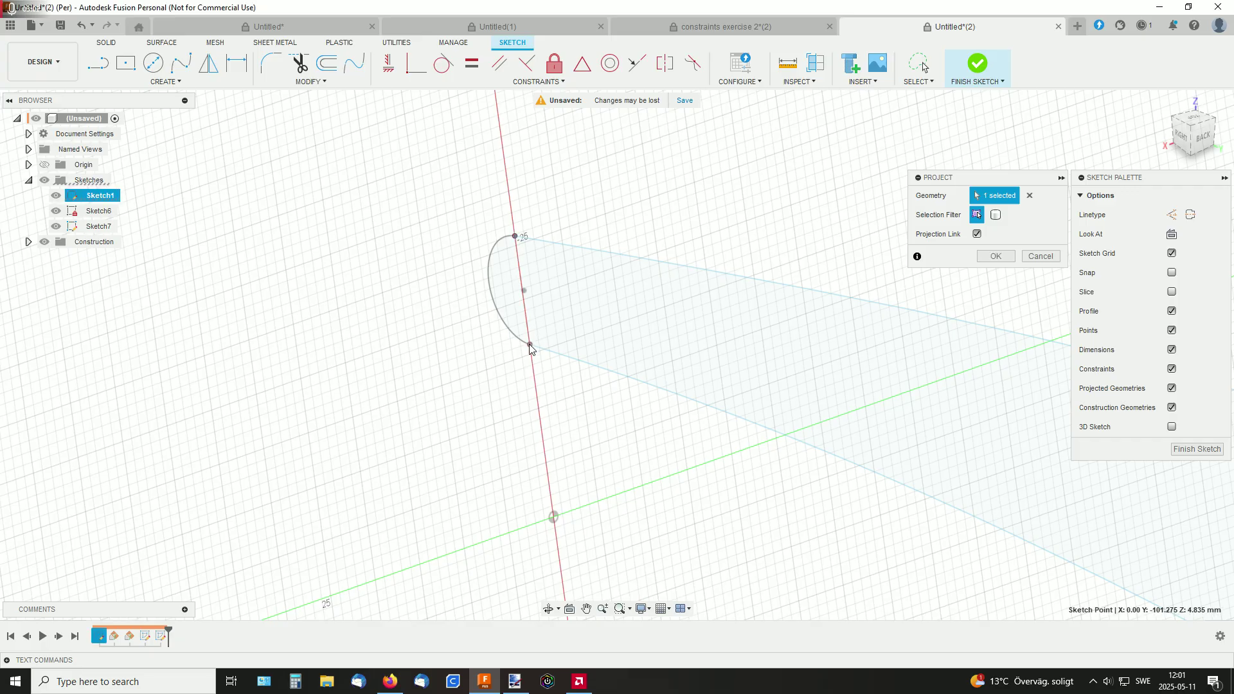
left_click(1014, 256)
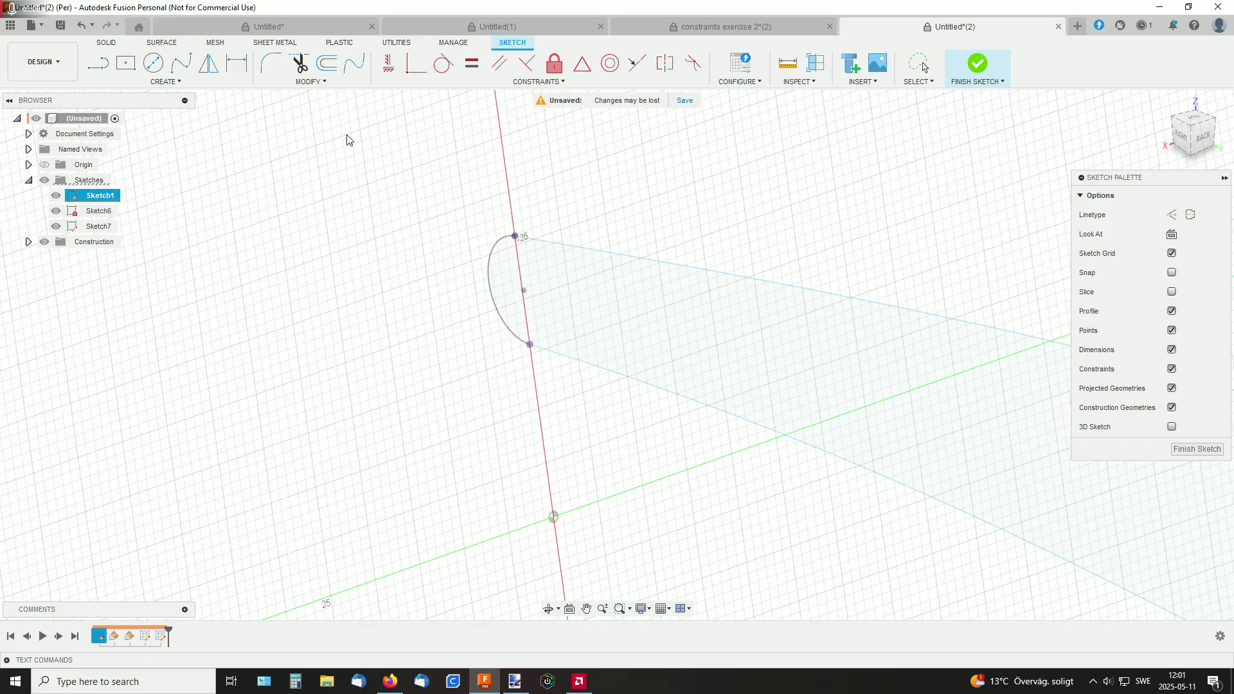
- Draw a tilted three-point rectangle from the upper projected point at the thin end, with its second side about 6 mm long
left_click(125, 64)
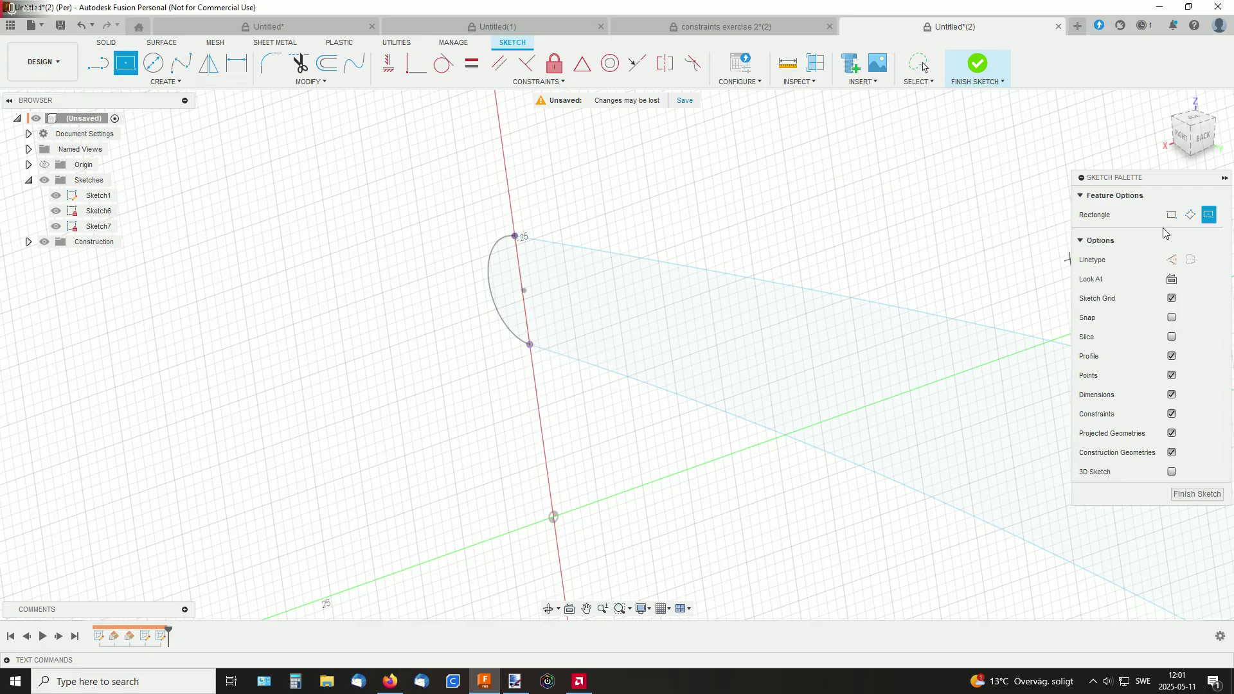
left_click(1190, 215)
left_click(515, 236)
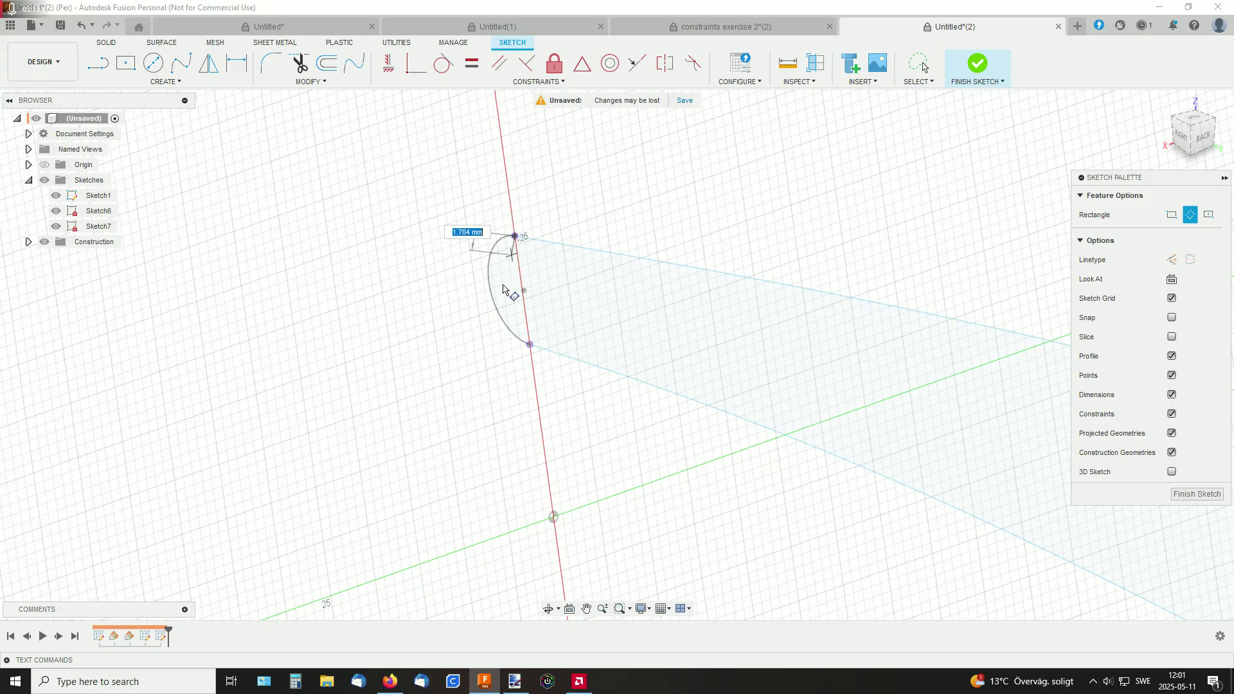
left_click(477, 306)
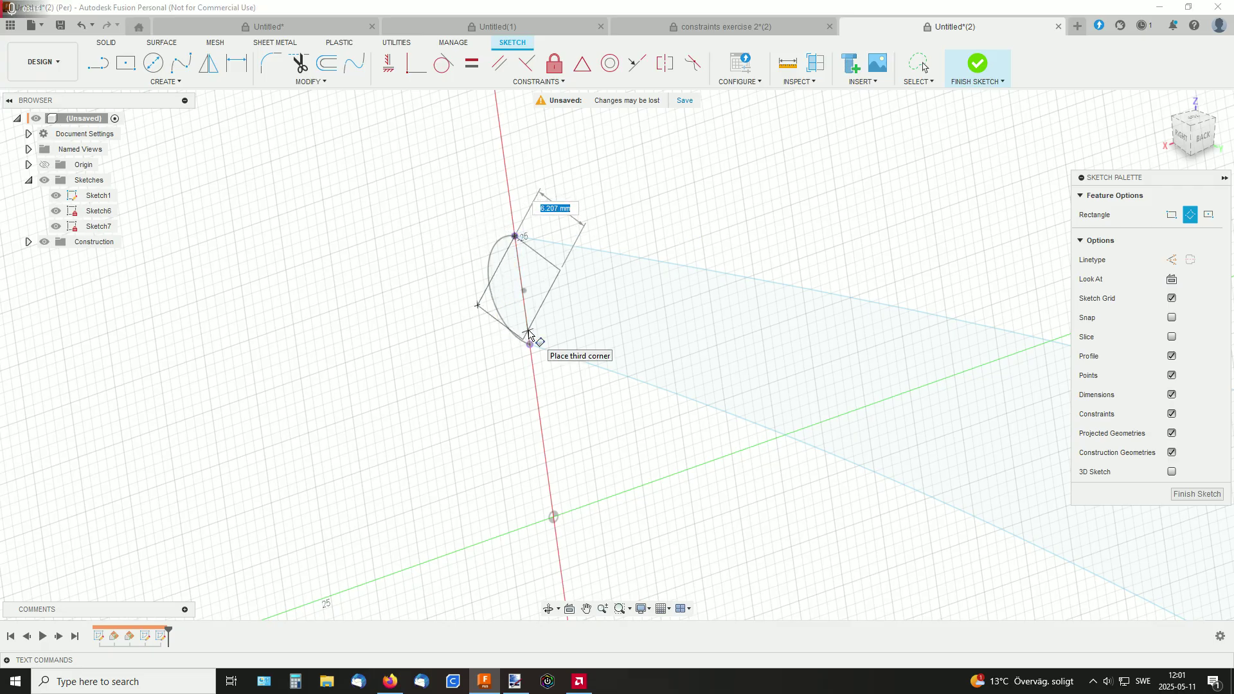
left_click(528, 333)
- Make the thin-end rectangle's lowest corner coincident with the lower projected point
scroll(628, 234, "up", 4)
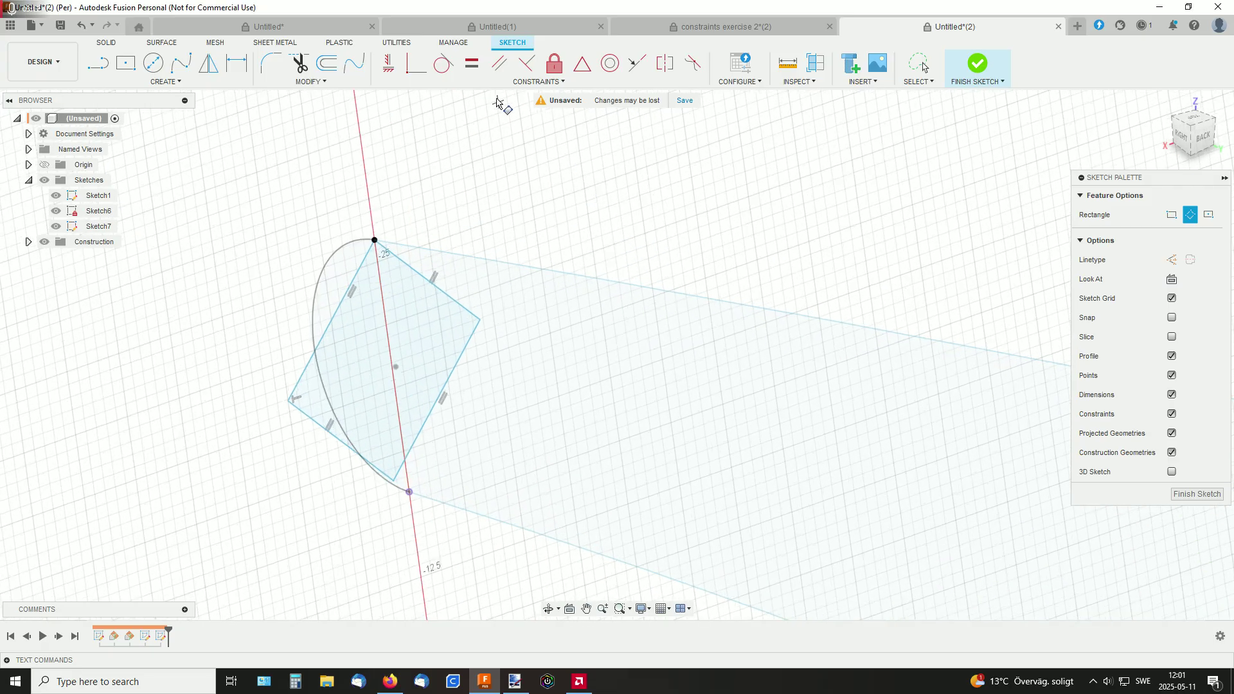
left_click(416, 63)
left_click(395, 481)
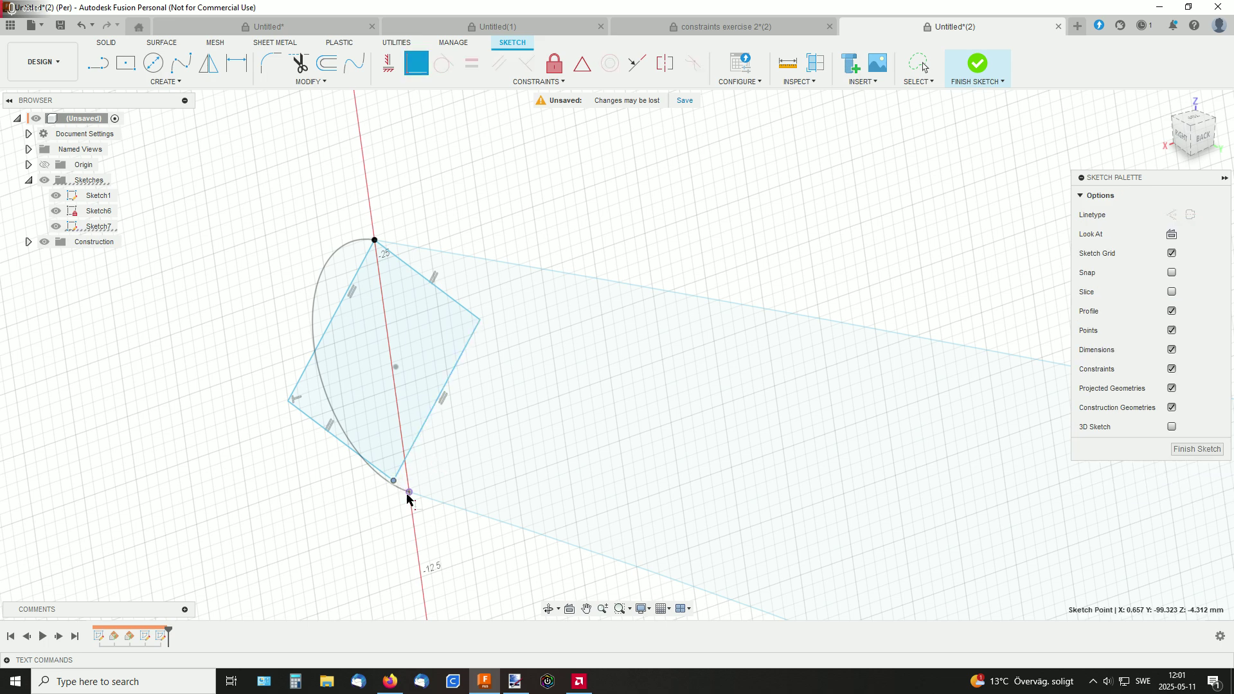
left_click(409, 491)
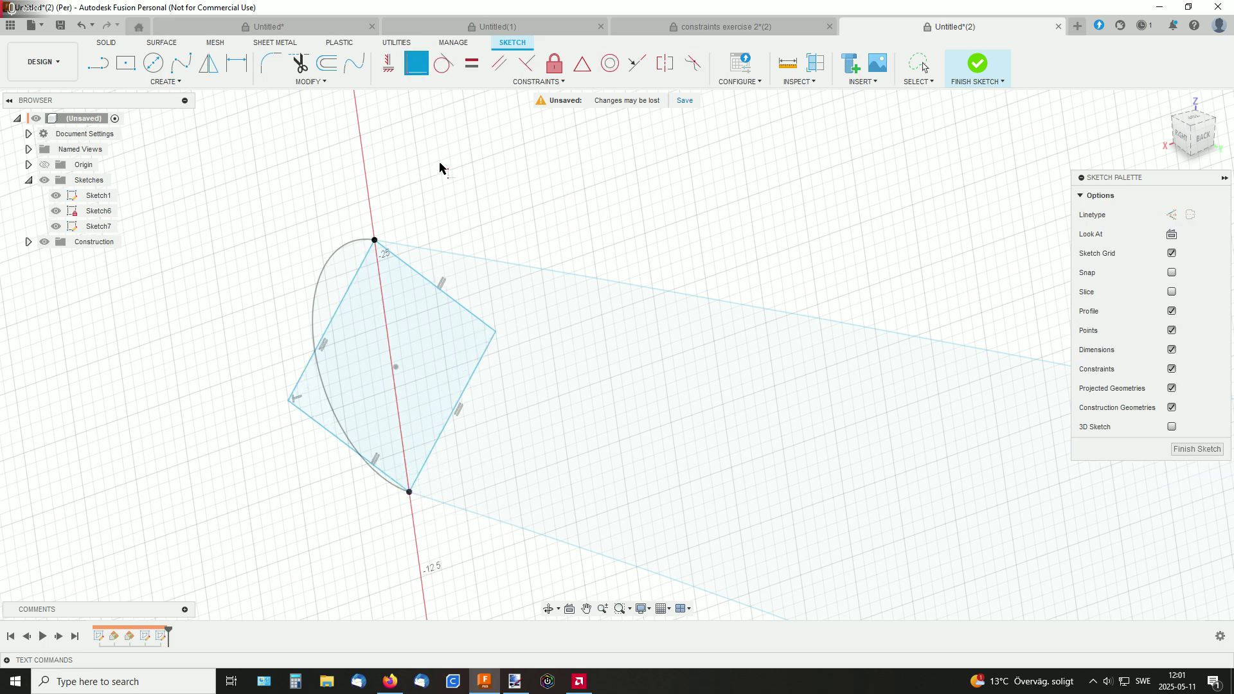
- Constrain two adjacent sides of the thin-end rectangle to equal length and finish the sketch
left_click(472, 63)
left_click(418, 271)
left_click(354, 272)
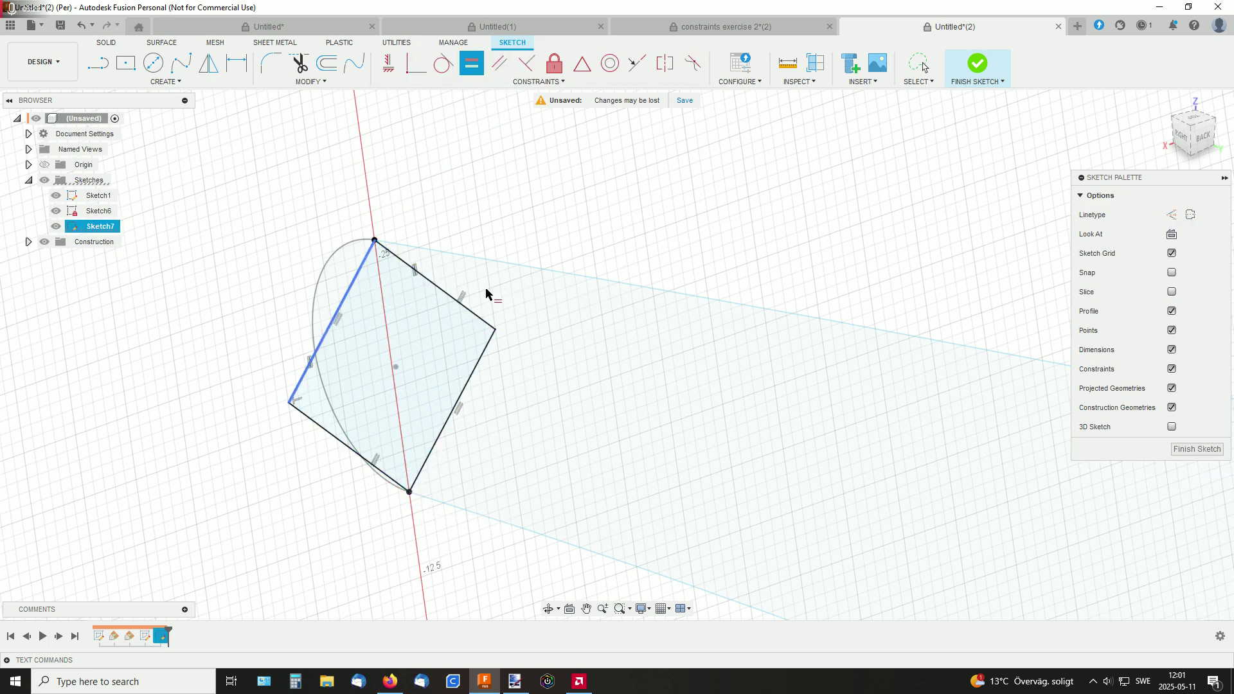
left_click(977, 68)
- Start a Loft with the thin-end square as the first profile and the thick-end square as the second
scroll(813, 264, "down", 6)
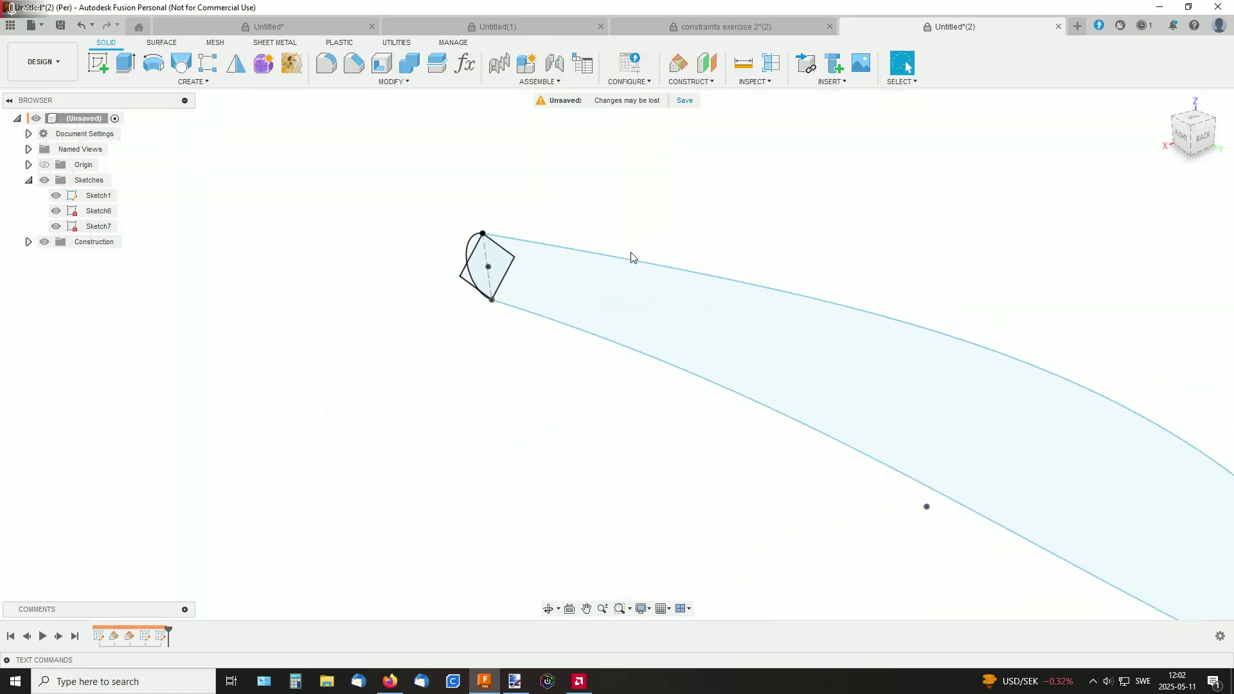
middle_click_drag(632, 254, 796, 249, "shift")
middle_click_drag(796, 249, 542, 232)
scroll(588, 238, "down", 3)
middle_click_drag(701, 238, 674, 262)
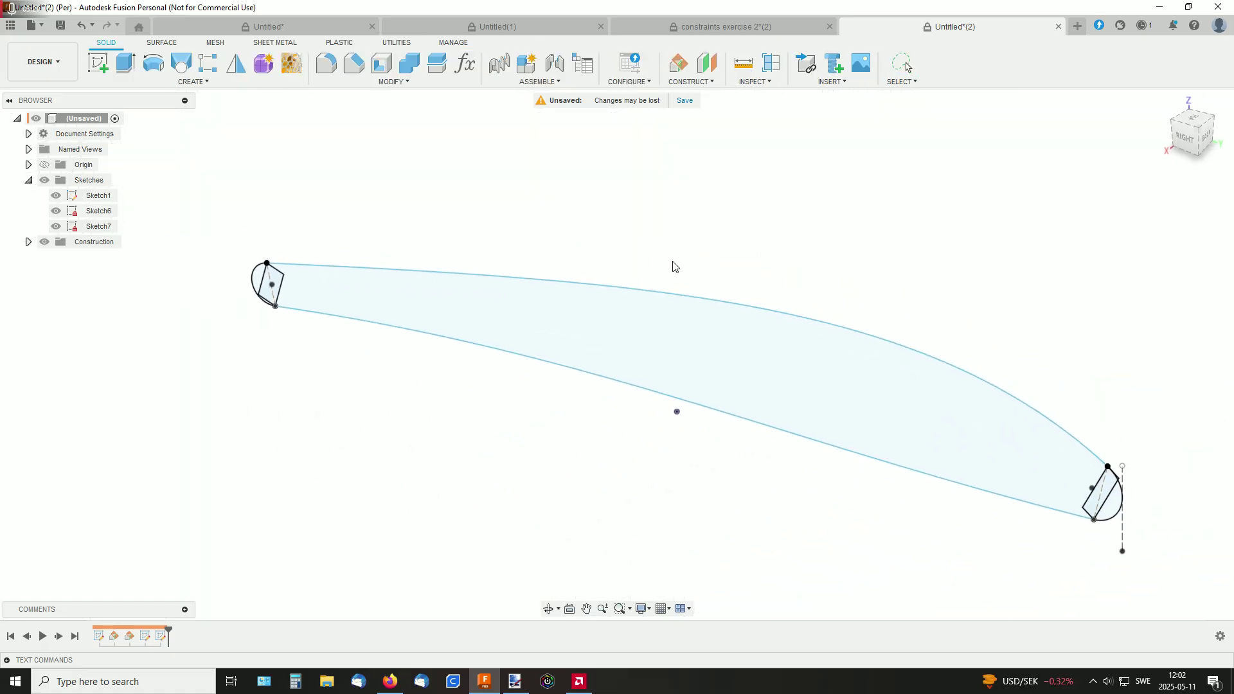
left_click(181, 63)
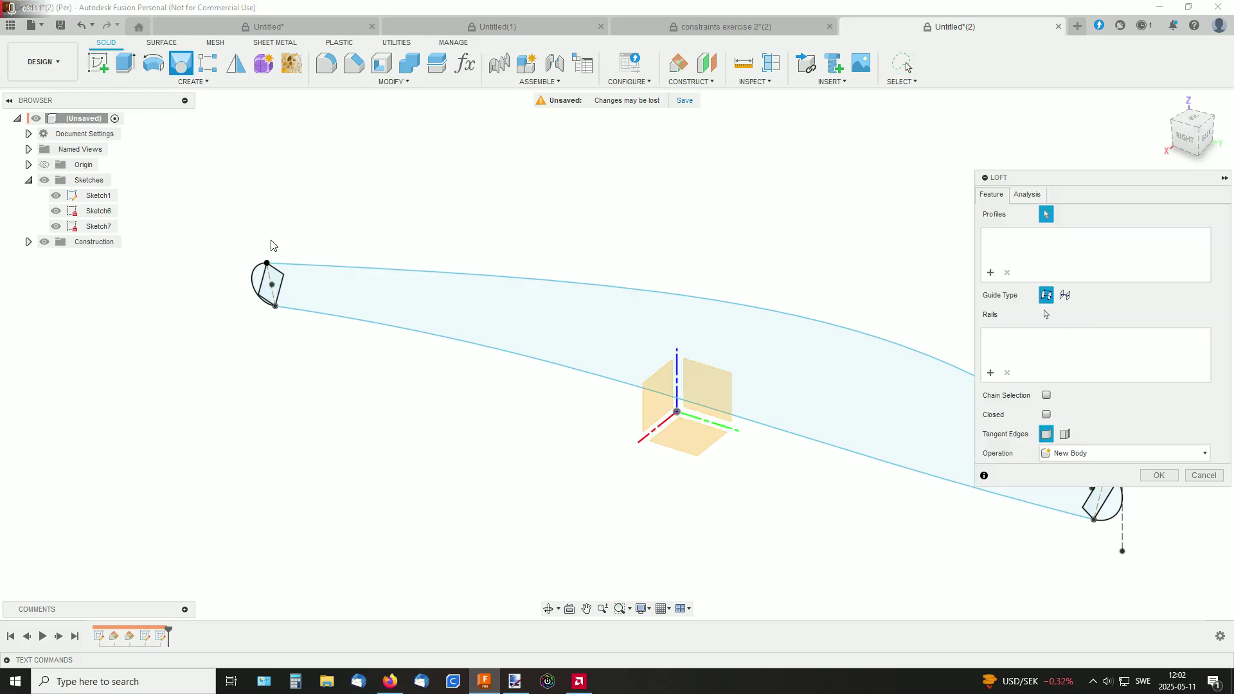
scroll(280, 280, "up", 2)
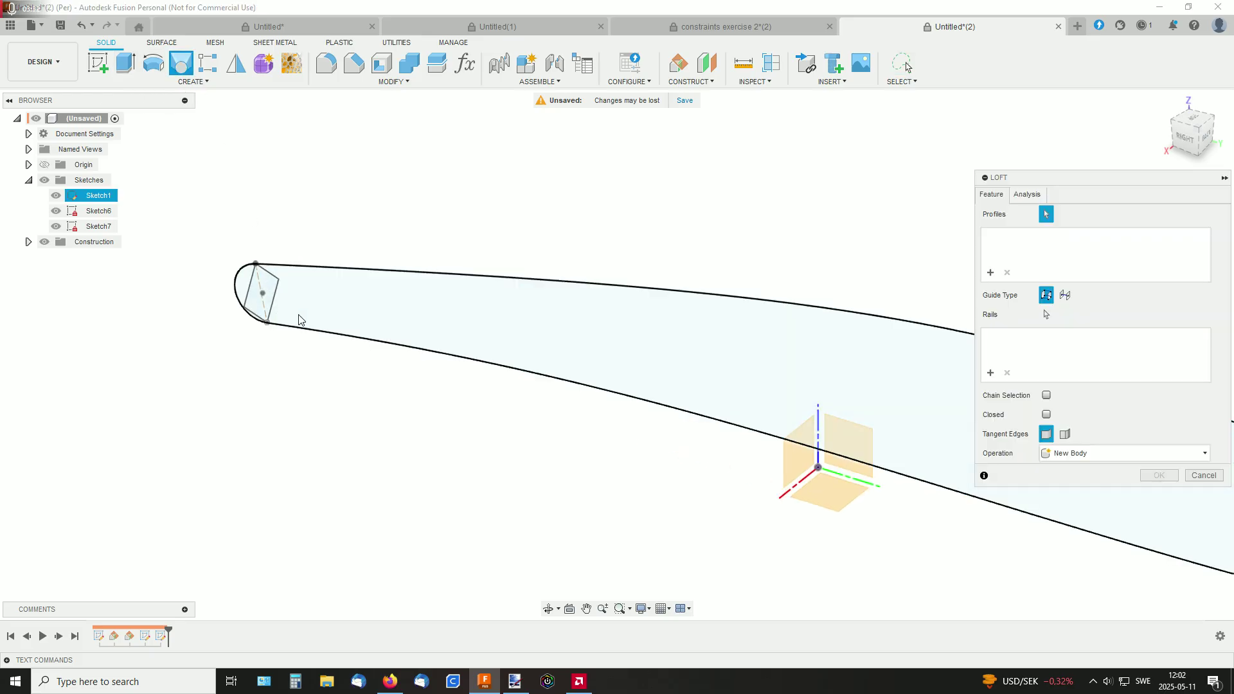
left_click(401, 314)
mouse_move(402, 314)
middle_mouse_down("shift")
mouse_move(344, 303)
mouse_move(297, 267)
mouse_move(317, 151)
middle_mouse_up("shift")
scroll(453, 248, "down", 2)
middle_click_drag(561, 326, 524, 234)
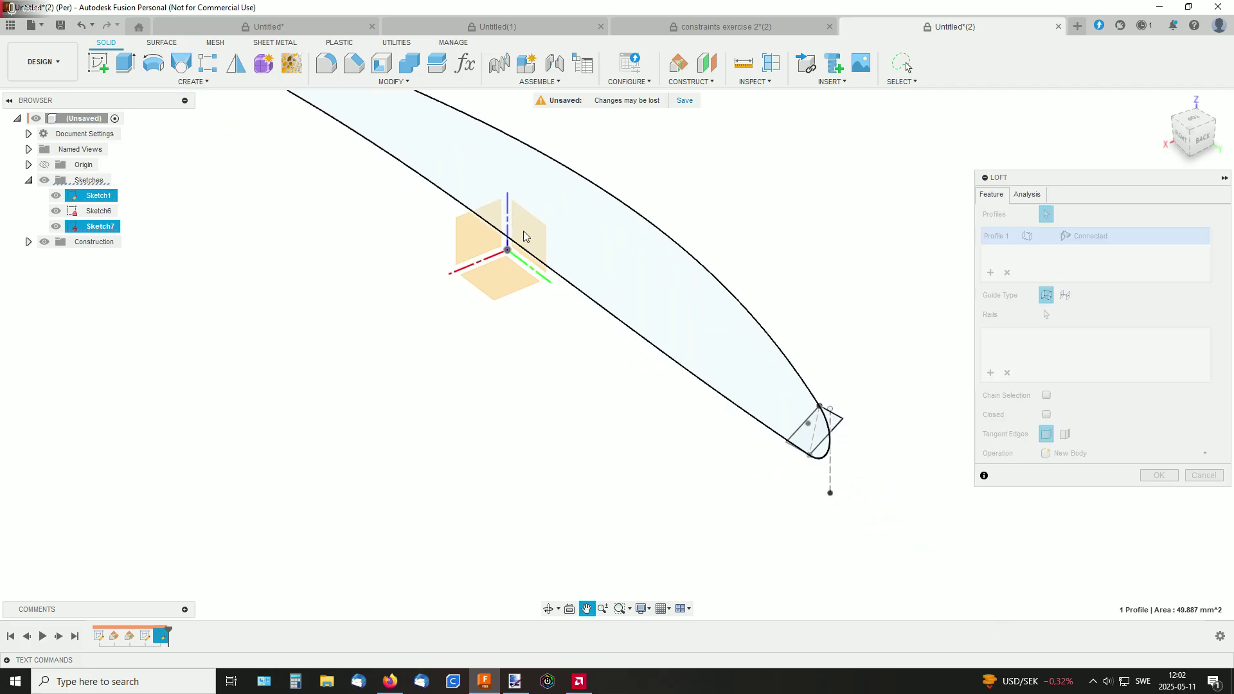
left_click(811, 444)
- Add the airfoil's upper curve as the first guide rail of the loft
mouse_move(584, 383)
middle_mouse_down("shift")
mouse_move(620, 424)
mouse_move(657, 404)
mouse_move(757, 433)
middle_mouse_up("shift")
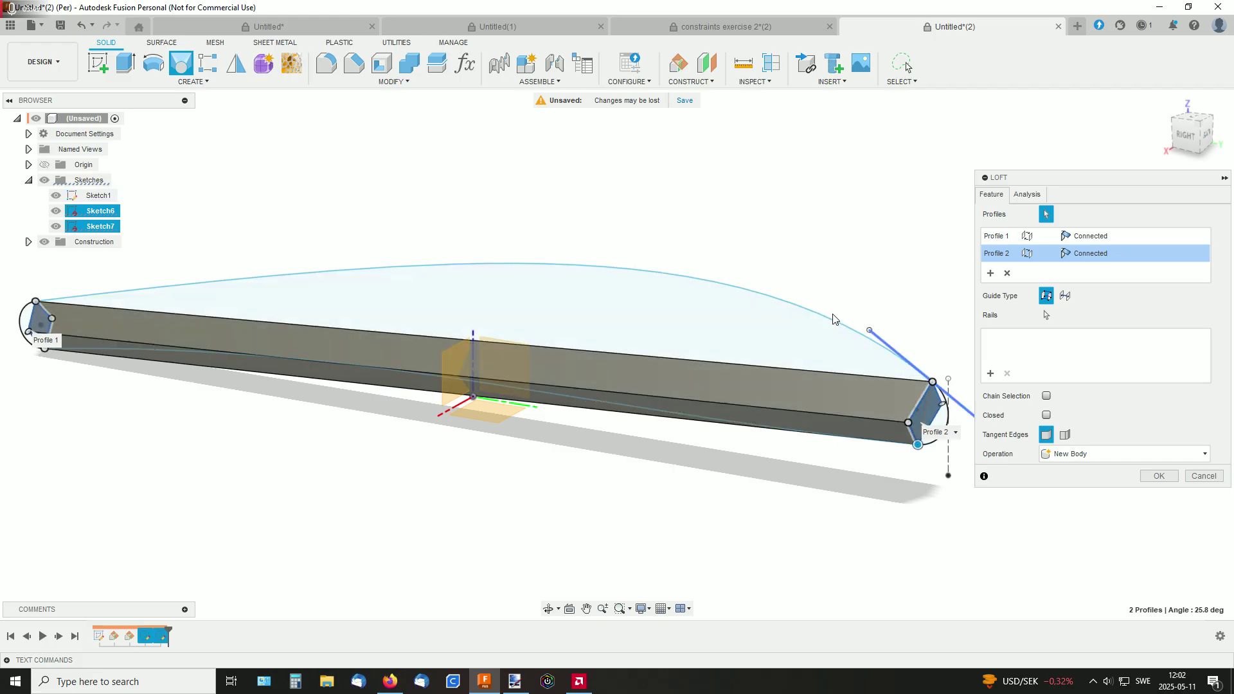
middle_click_drag(881, 280, 847, 287)
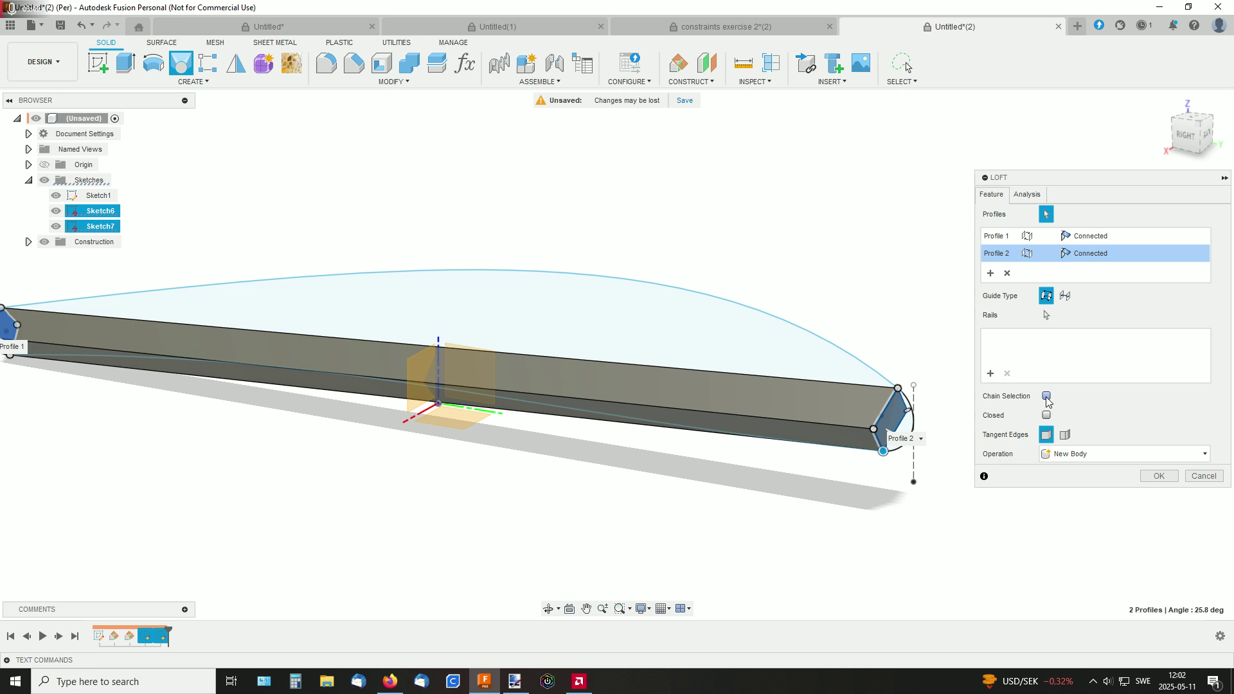
left_click(1046, 315)
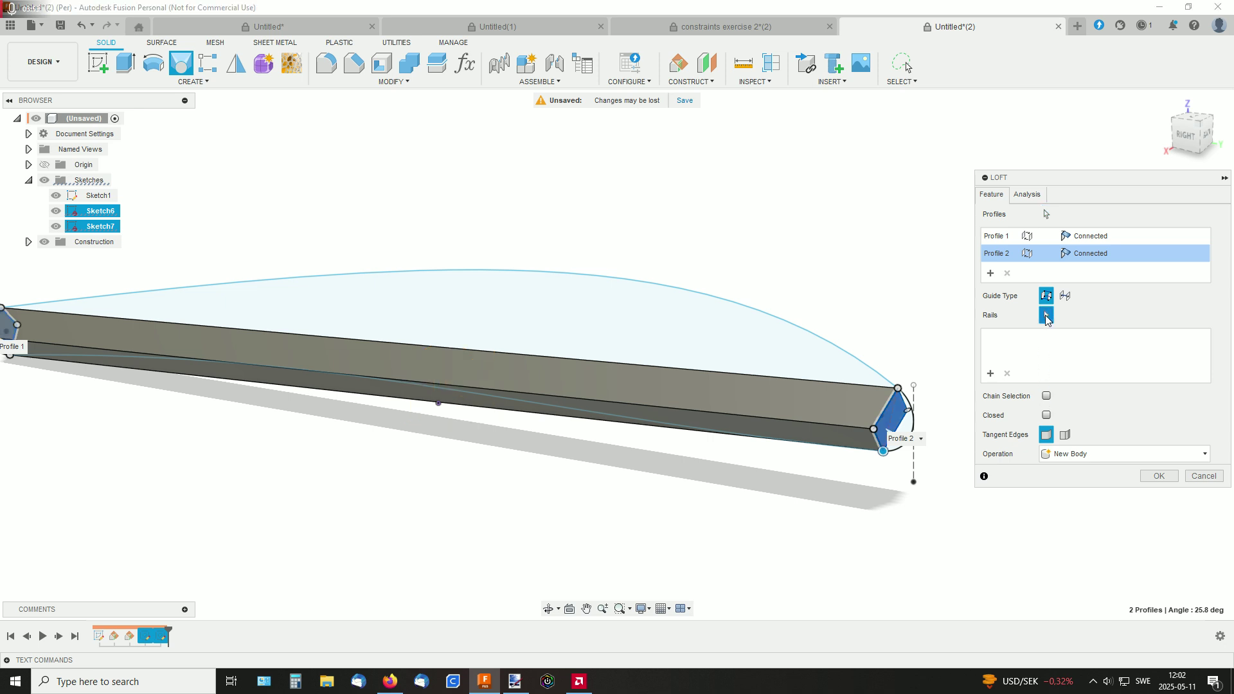
left_click(833, 350)
middle_click_drag(831, 336, 815, 239)
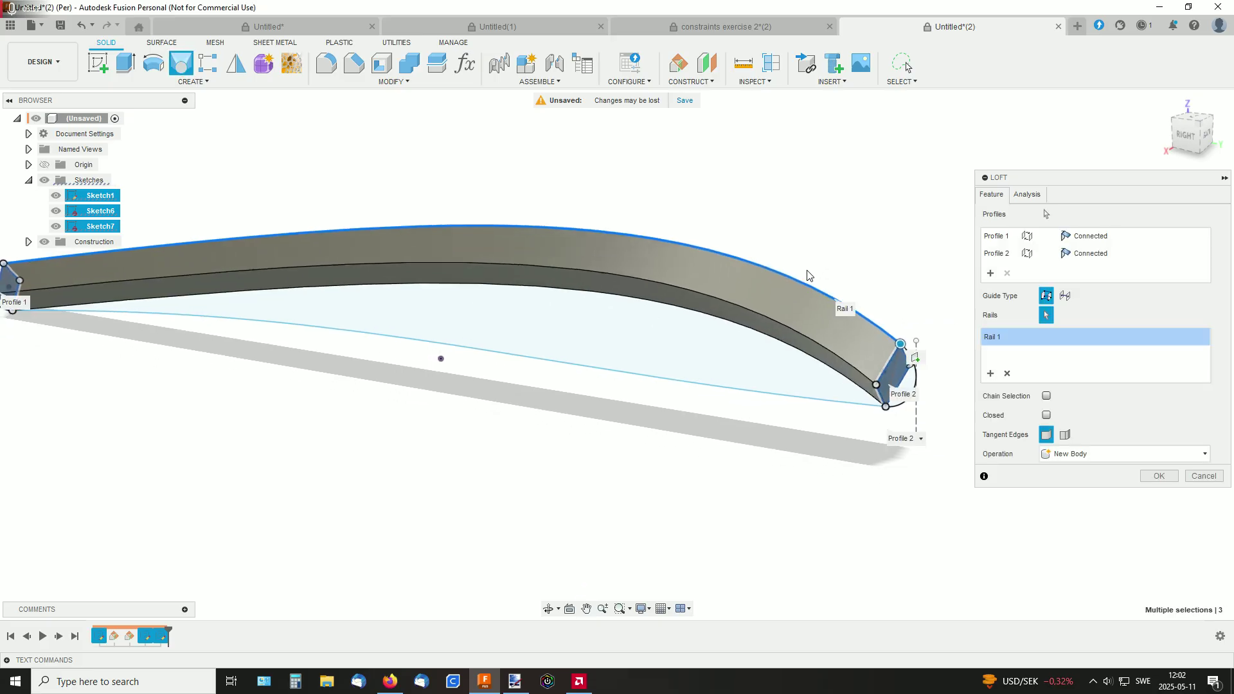
- Add the airfoil's lower curve as the second guide rail and create the loft as a new body
left_click(756, 396)
middle_click_drag(720, 222, 841, 210)
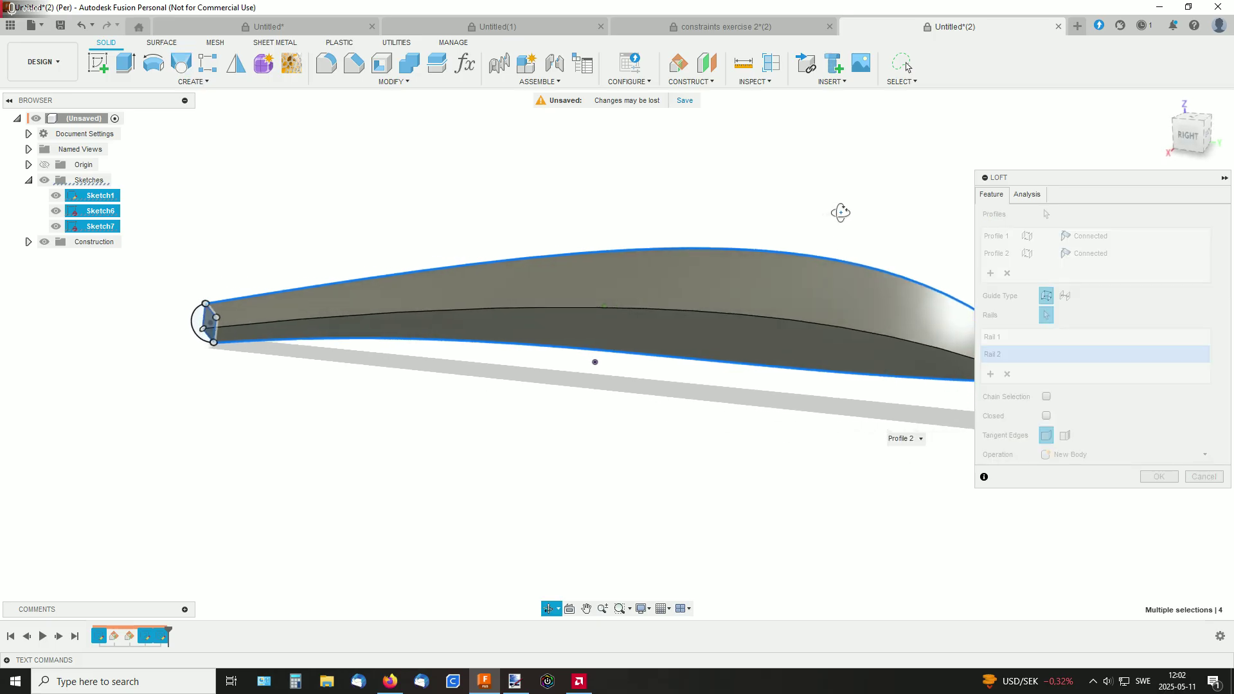
left_click(1190, 139)
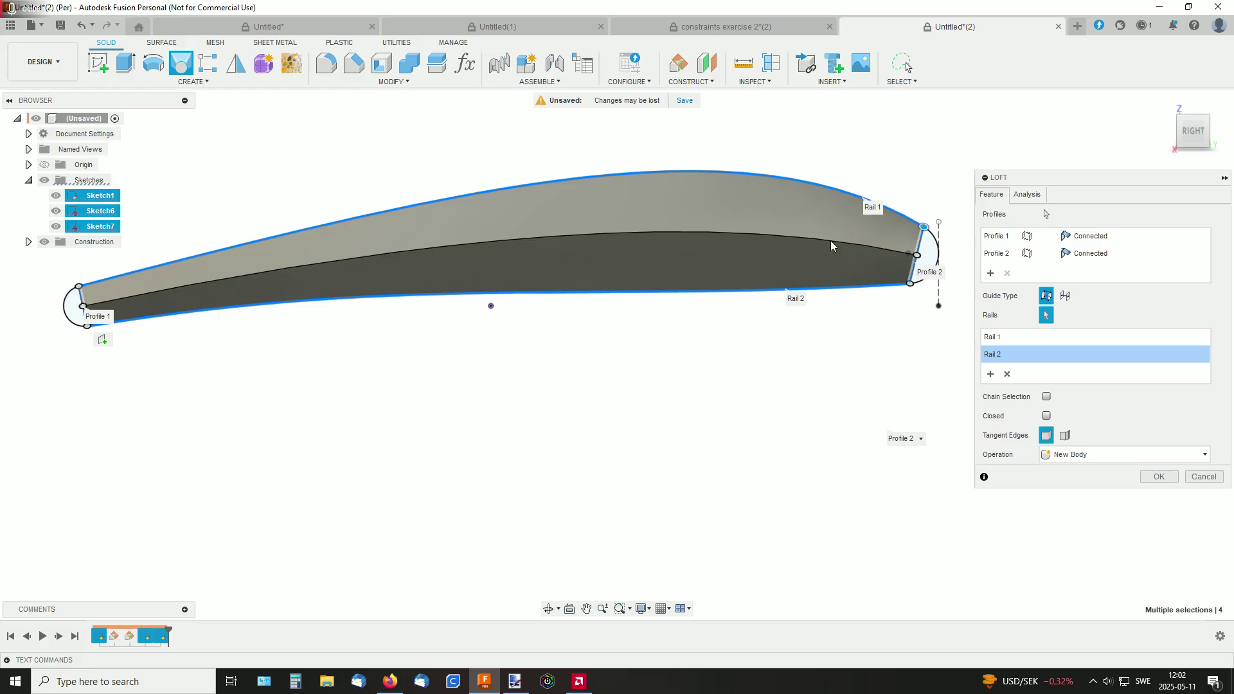
left_click(1170, 480)
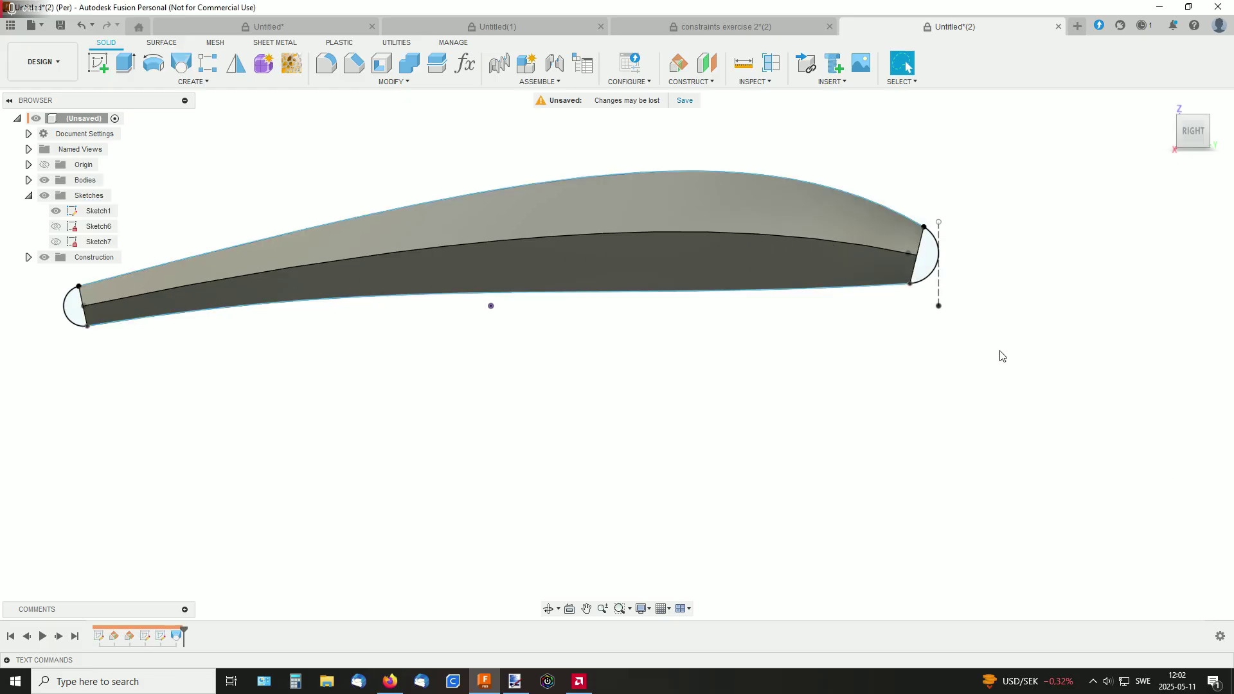
- Start a sketch on the airfoil profile's plane and project the lofted body's middle lengthwise edge into it
middle_click_drag(1000, 353, 938, 369, "shift")
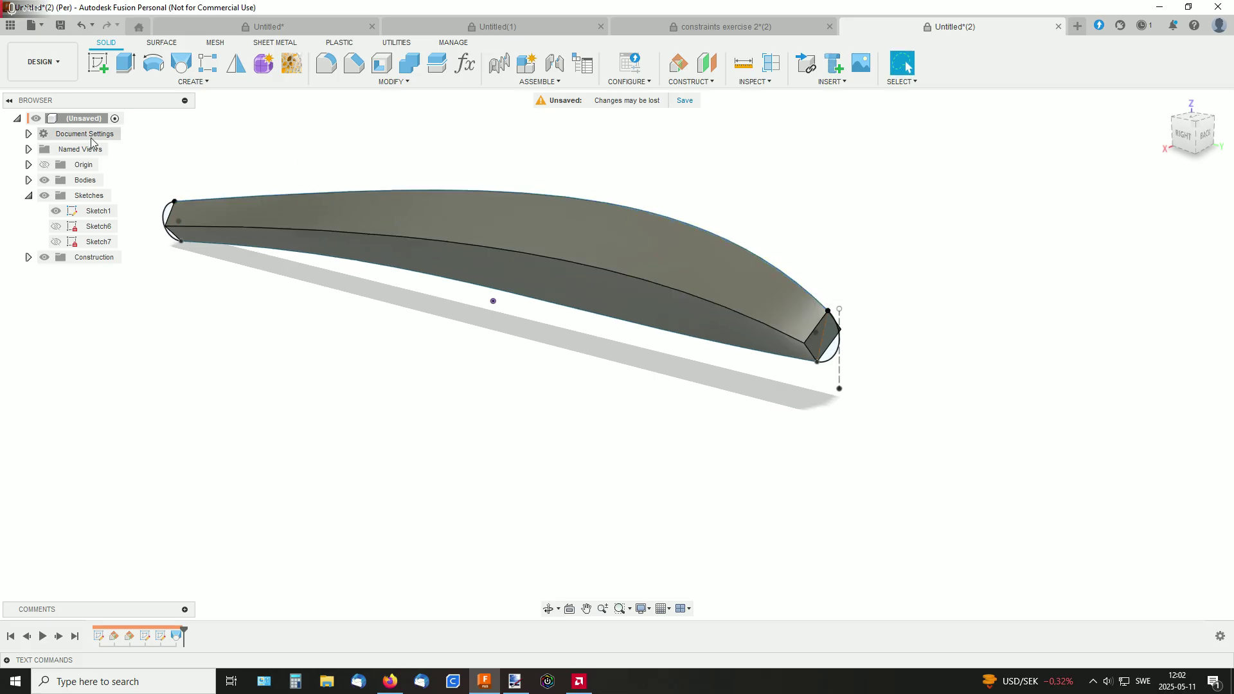
left_click(97, 62)
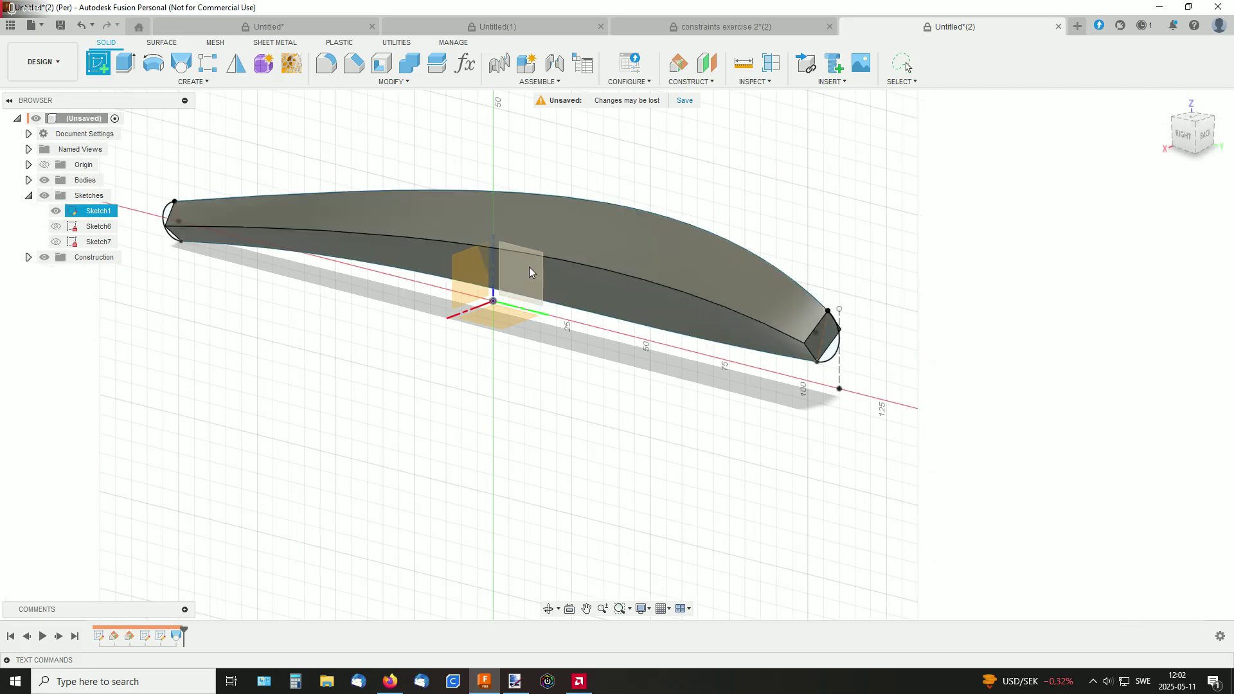
middle_click_drag(583, 301, 534, 283, "shift")
left_click(535, 279)
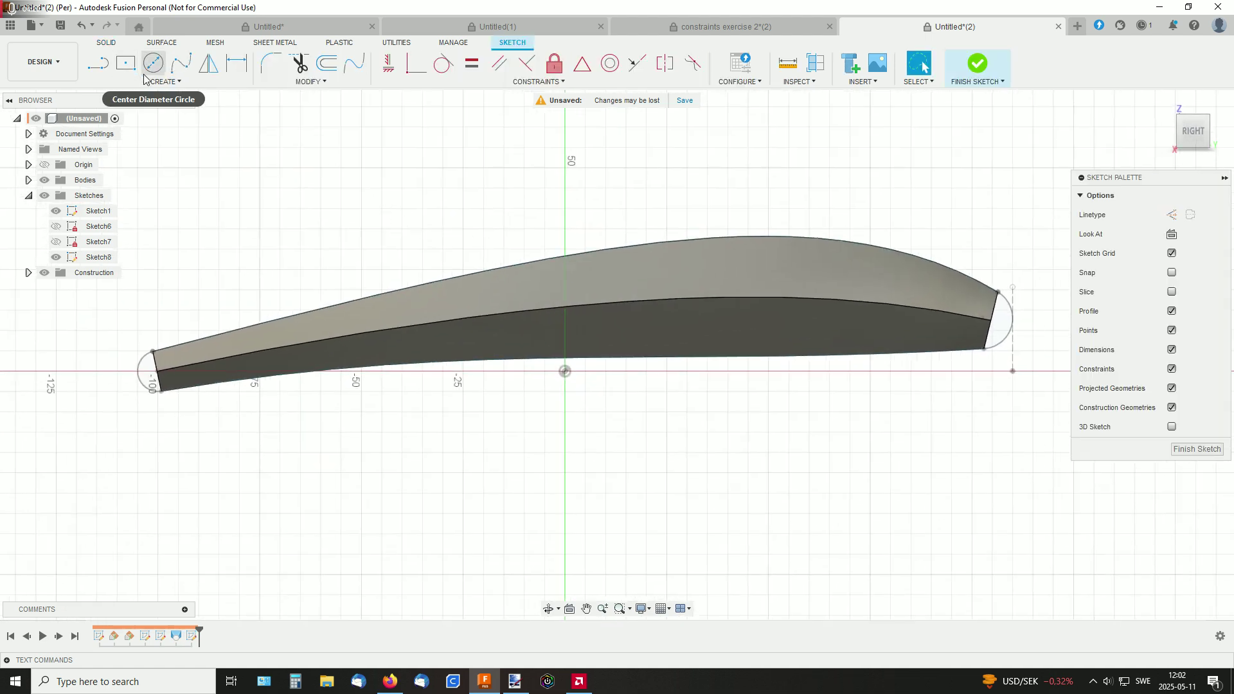
left_click(168, 81)
mouse_move(137, 281)
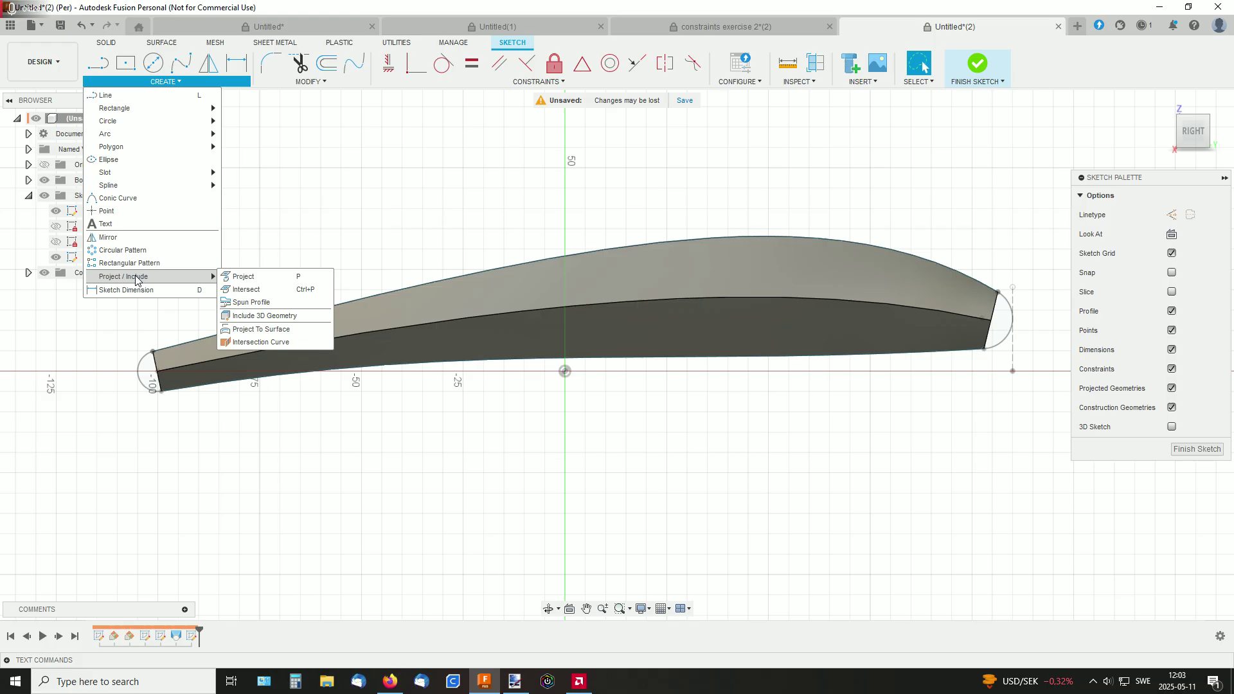
left_click(241, 281)
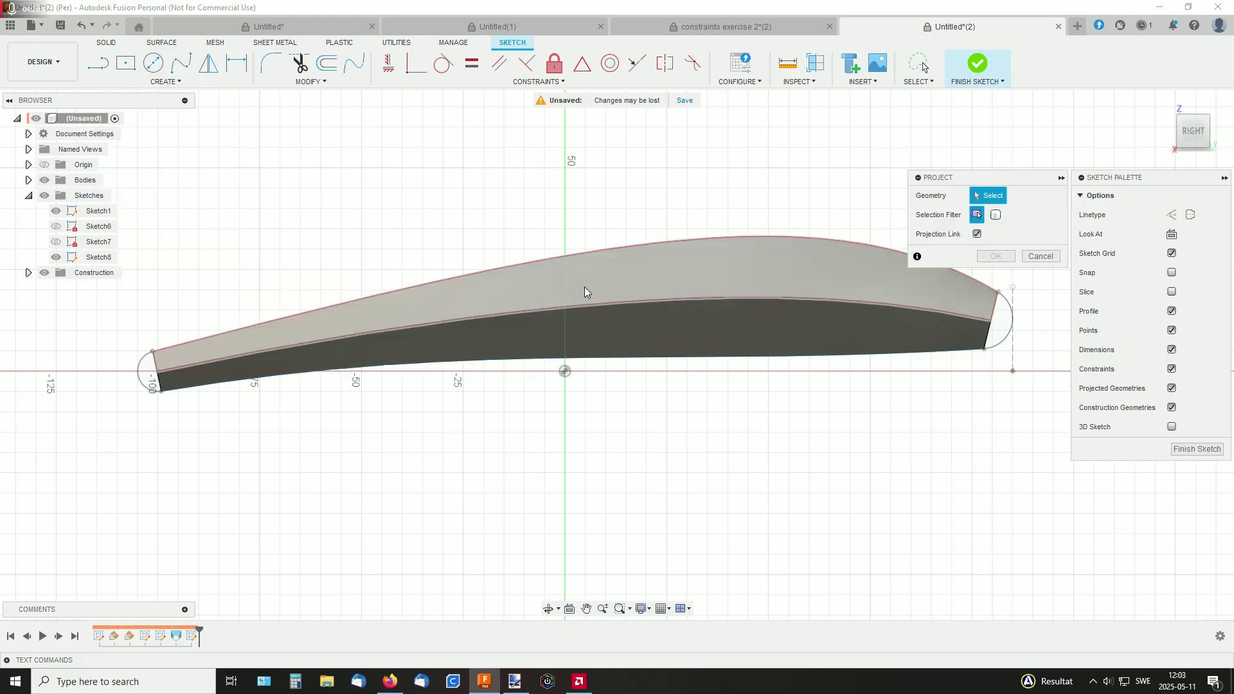
left_click(616, 304)
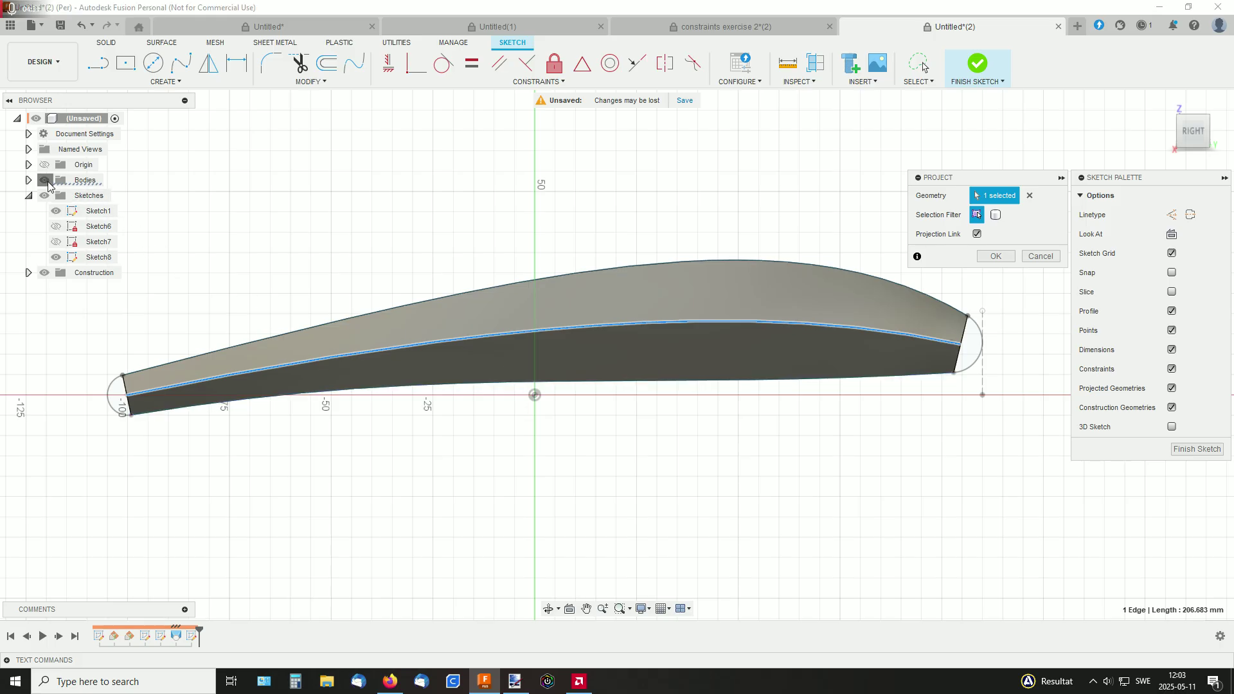
- Hide the bodies, then also project the airfoil profile's outline and finish the sketch
left_click(48, 181)
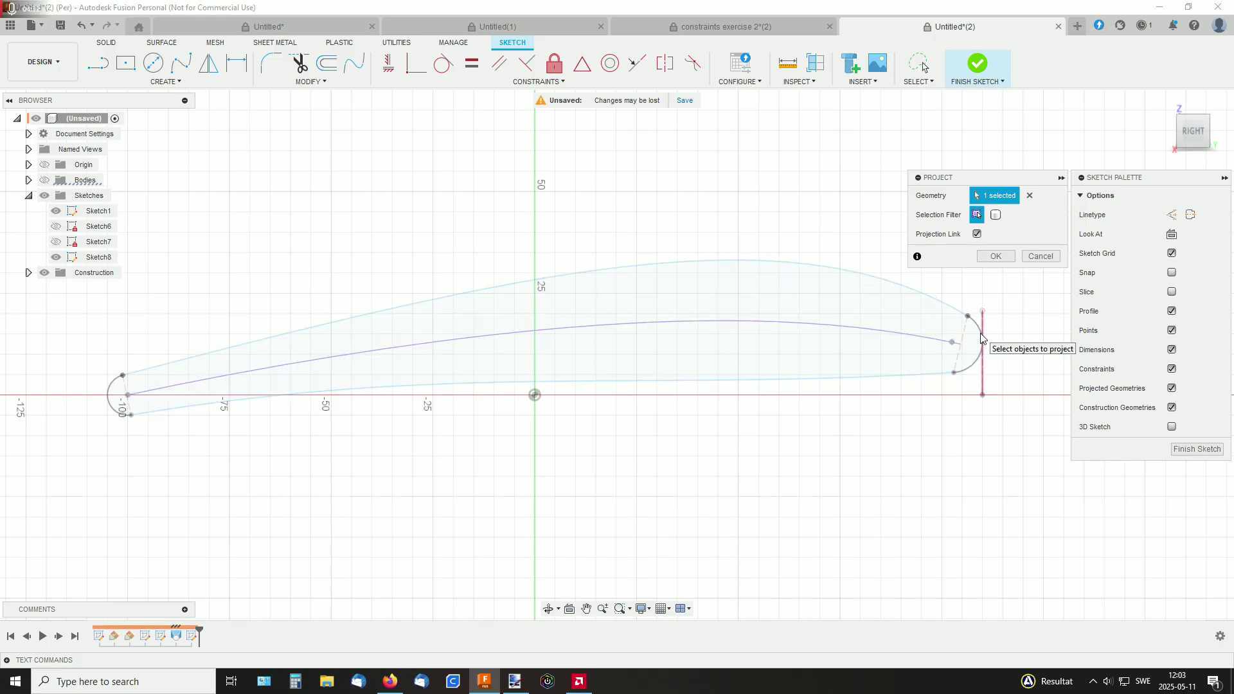
left_click(911, 287)
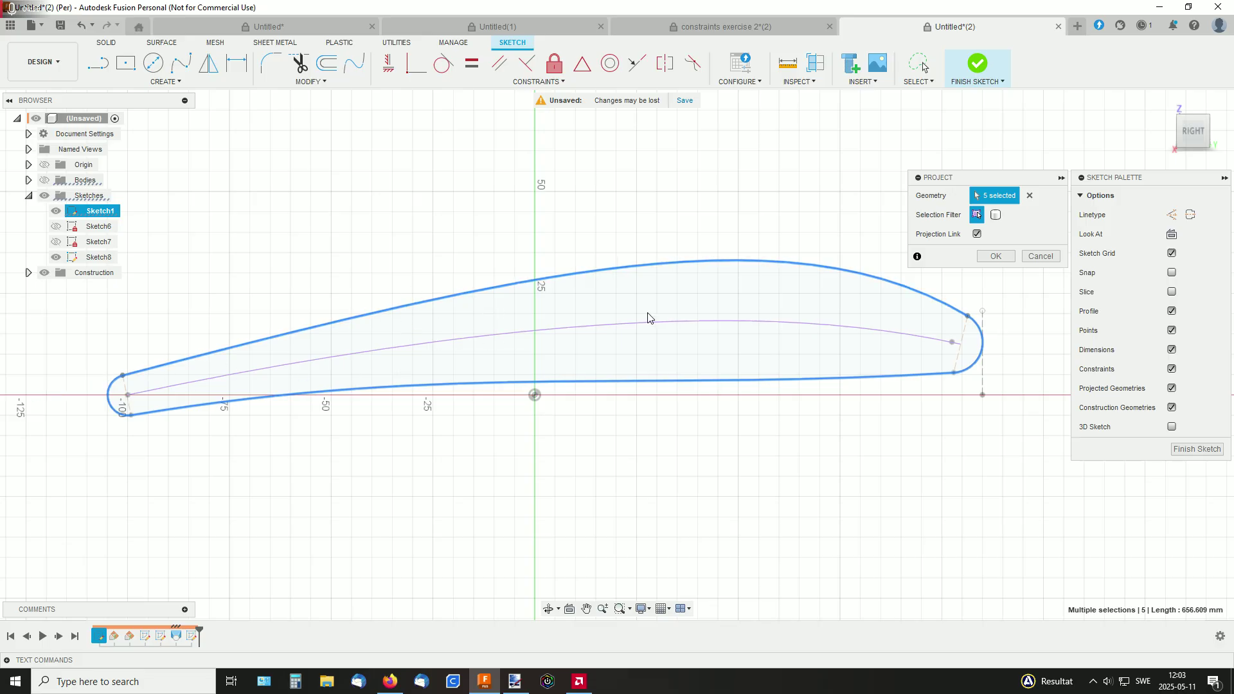
left_click(983, 255)
middle_click_drag(898, 234, 823, 237, "shift")
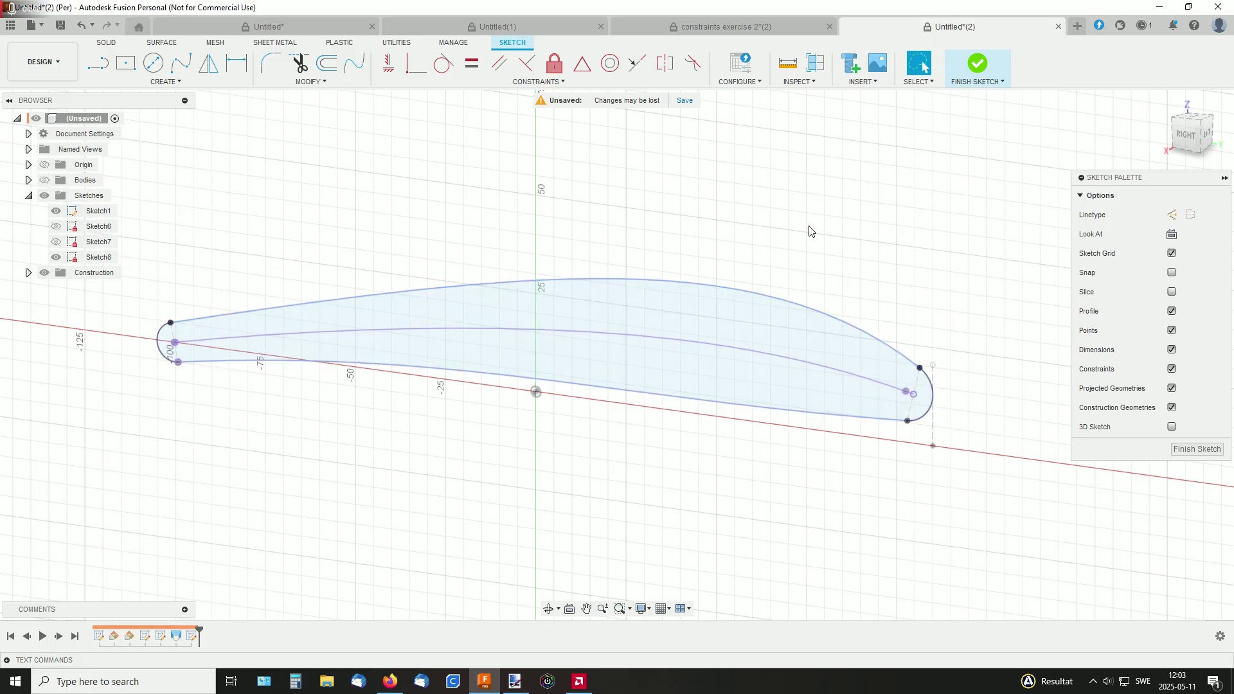
left_click(976, 66)
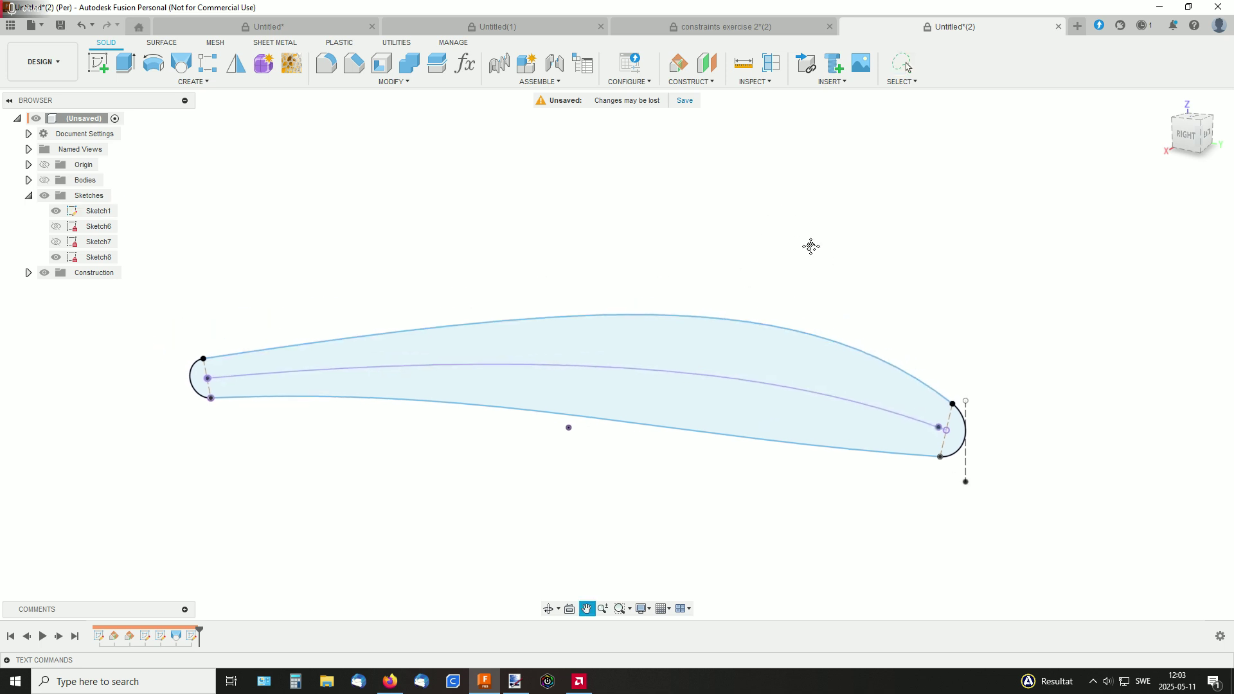
- Create a Plane Along Path on the projected middle curve at a physical distance of about 137 mm
left_click(712, 84)
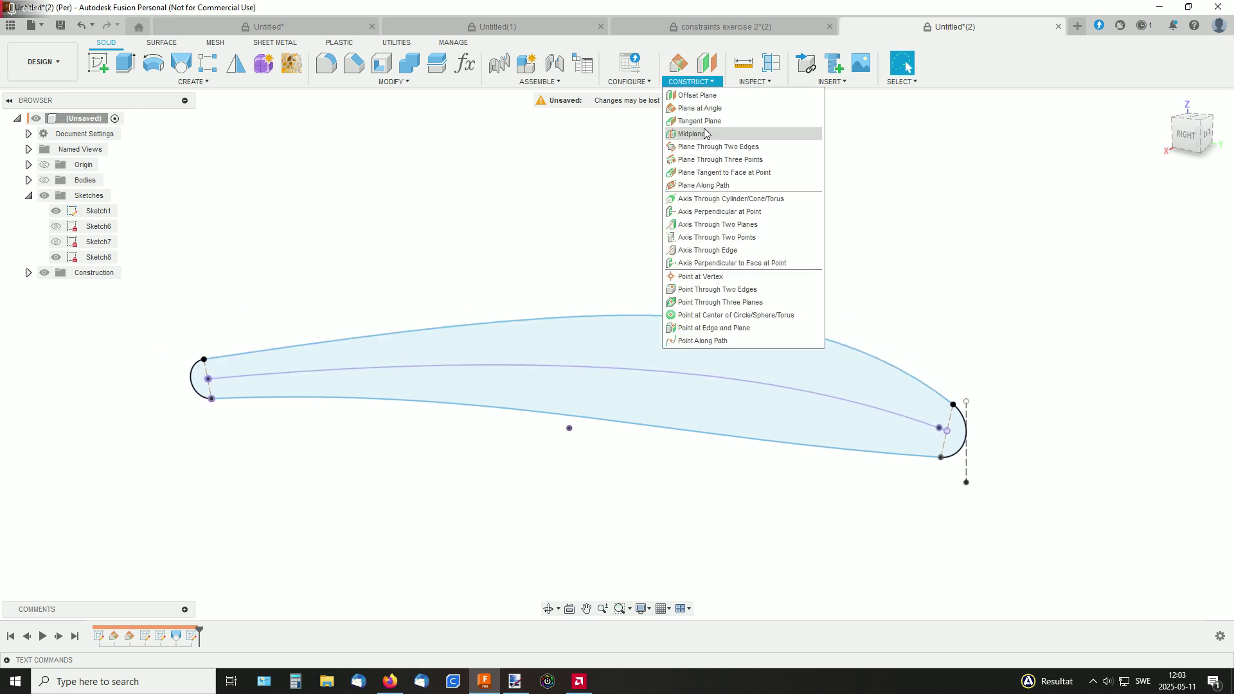
left_click(712, 187)
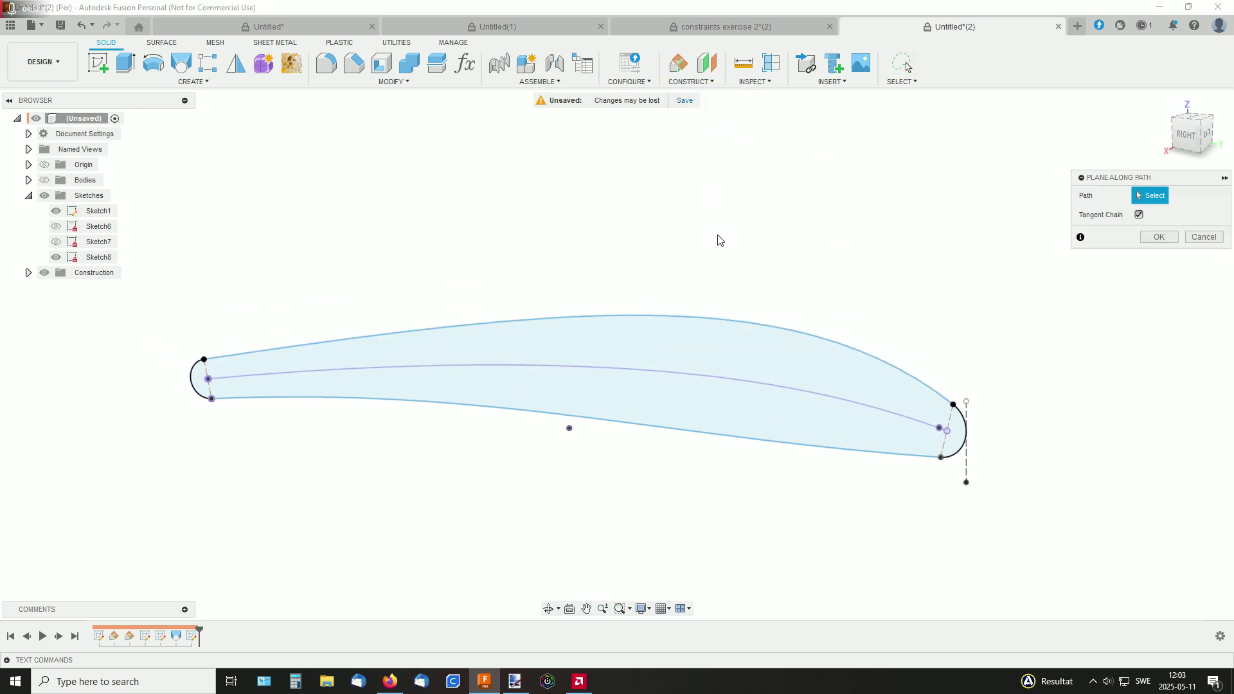
left_click(698, 376)
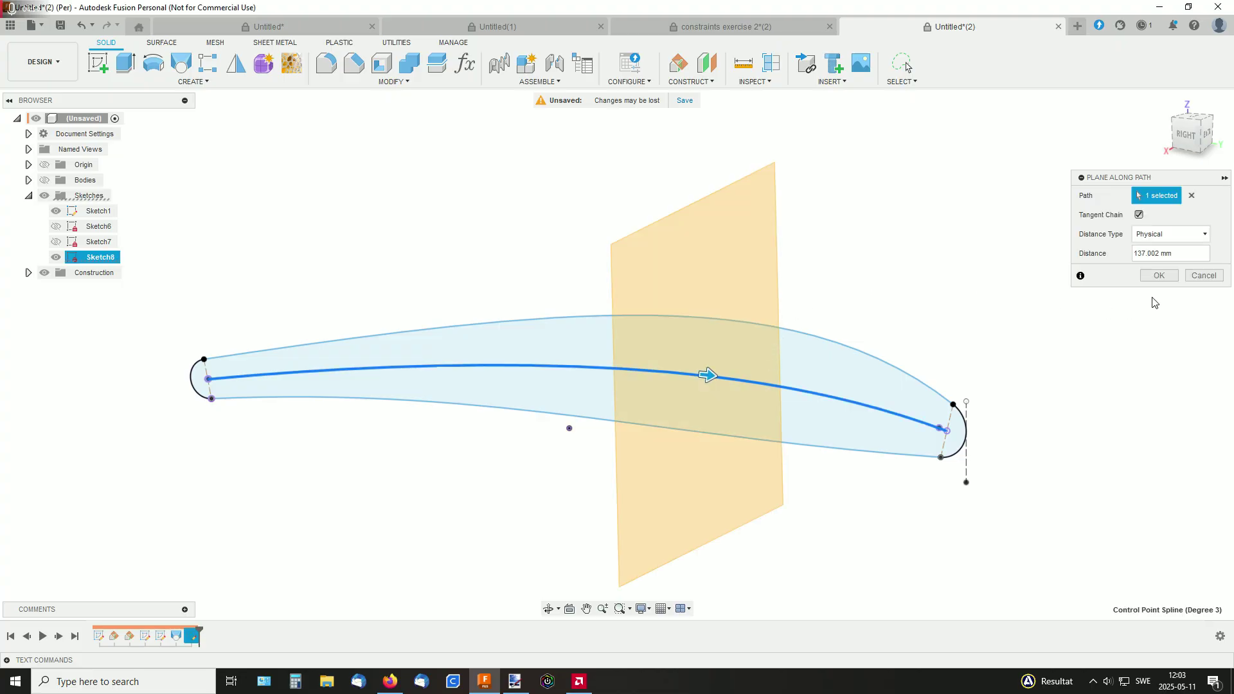
left_click(1159, 276)
- Start a sketch on the new plane that crosses the airfoil
middle_click_drag(1132, 284, 641, 242, "shift")
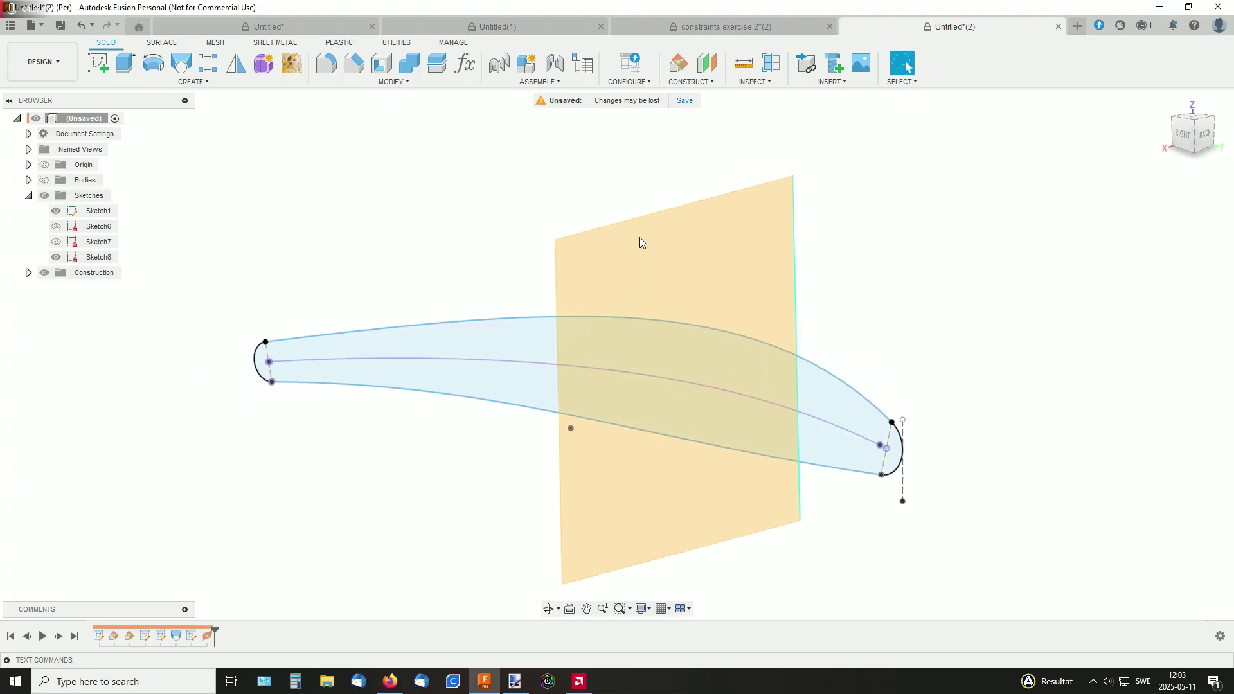
left_click(84, 68)
left_click(652, 251)
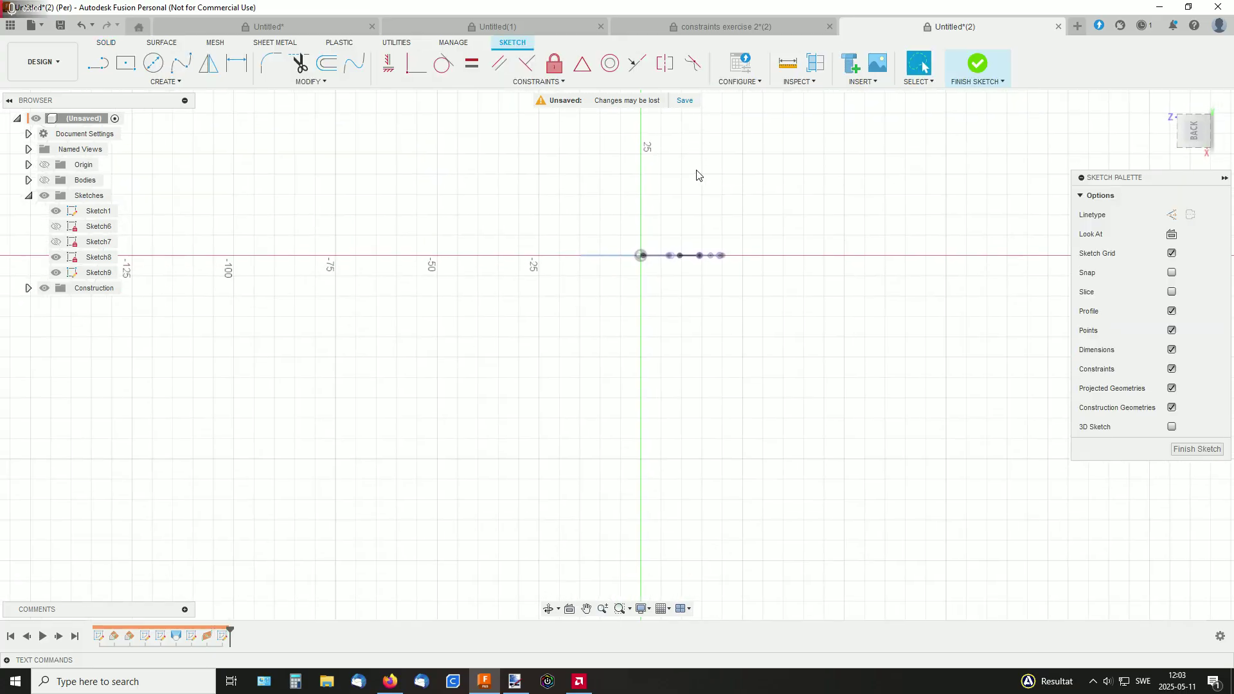
mouse_move(694, 172)
middle_mouse_down("shift")
mouse_move(705, 151)
mouse_move(666, 146)
mouse_move(658, 169)
middle_mouse_up("shift")
scroll(773, 257, "up", 3)
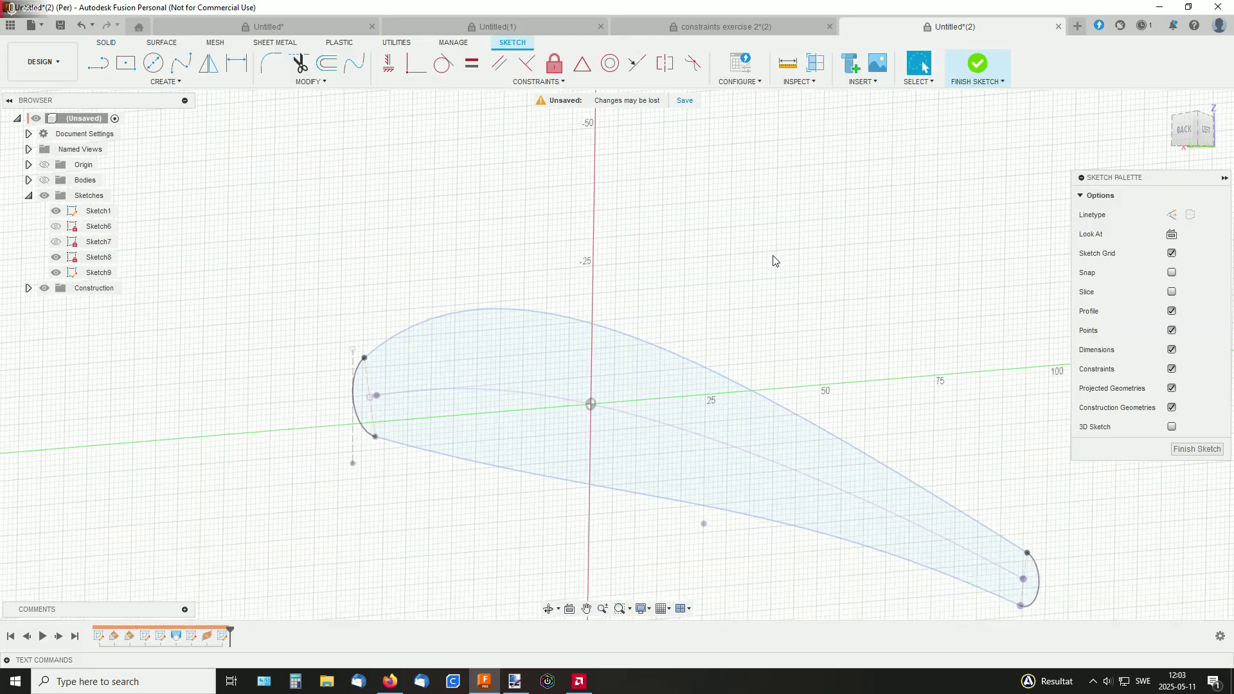
middle_click_drag(692, 276, 693, 243)
left_click(166, 82)
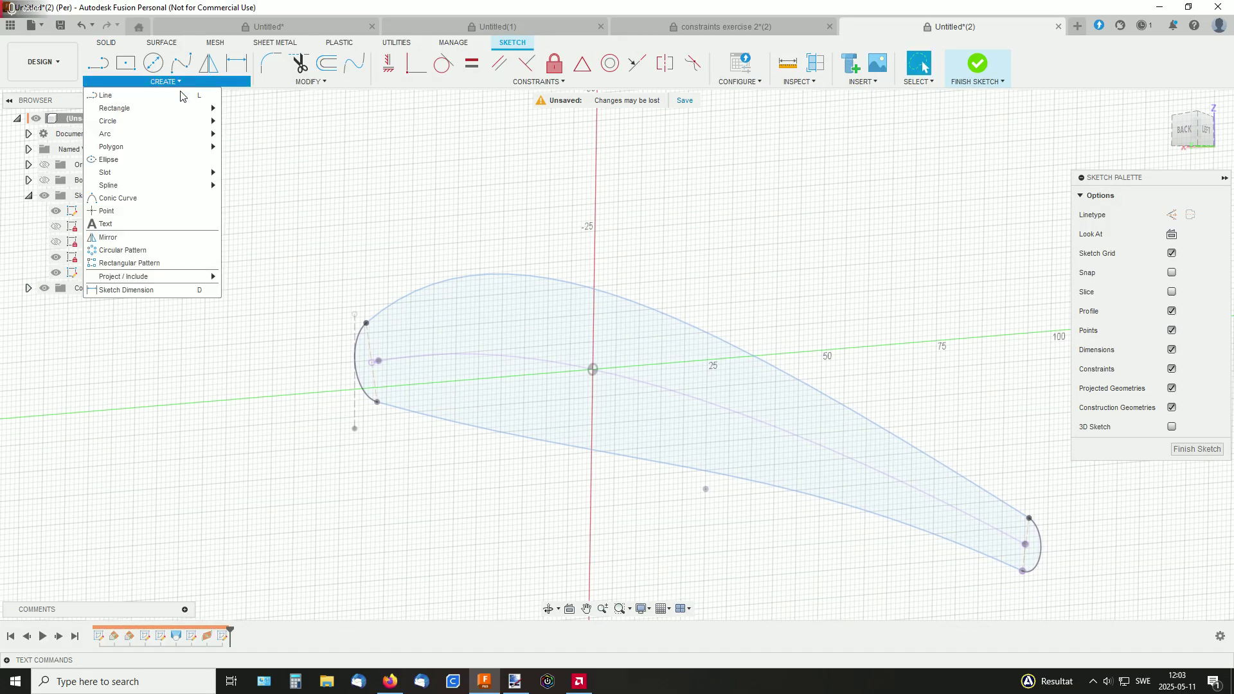
mouse_move(152, 277)
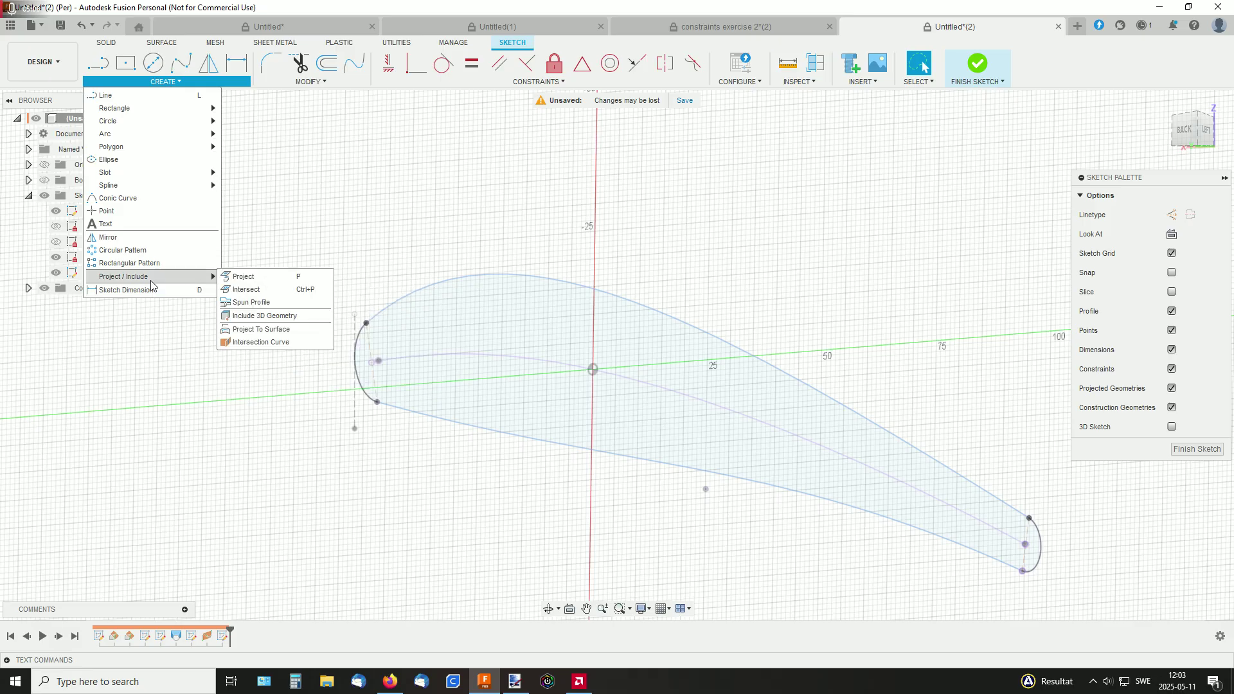
left_click(244, 278)
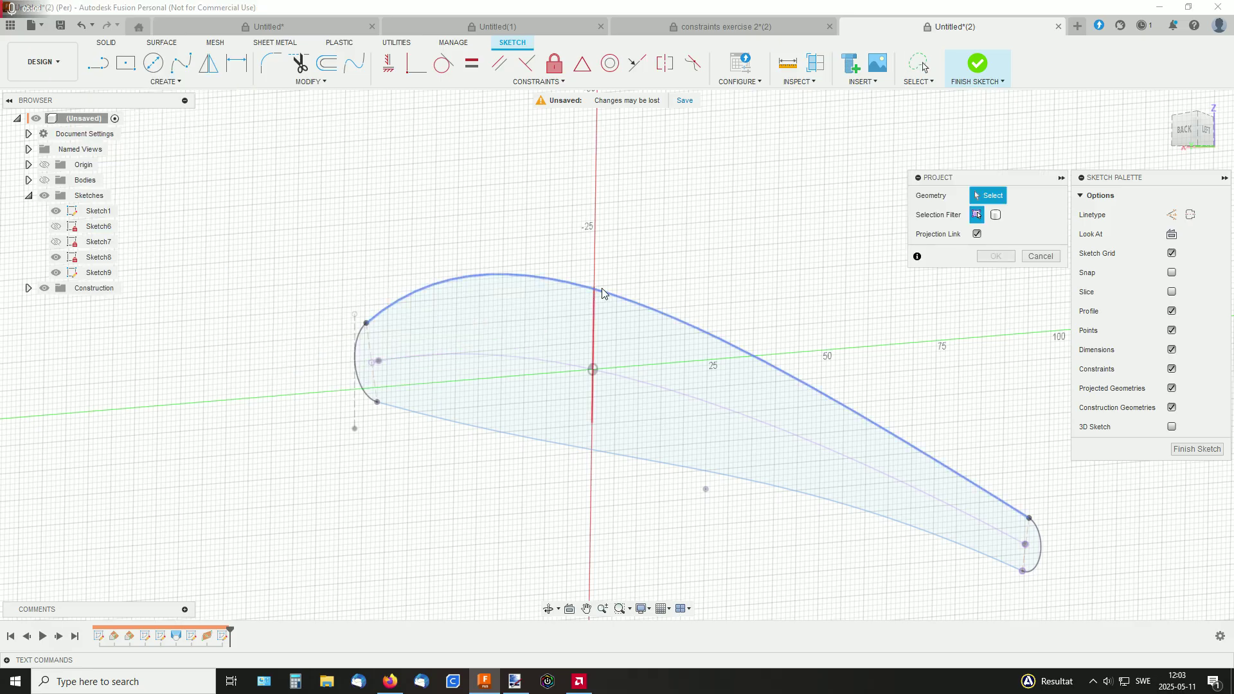
left_click(1041, 257)
- Intersect the airfoil's upper and lower curves with the sketch plane to create their crossing points
left_click(166, 82)
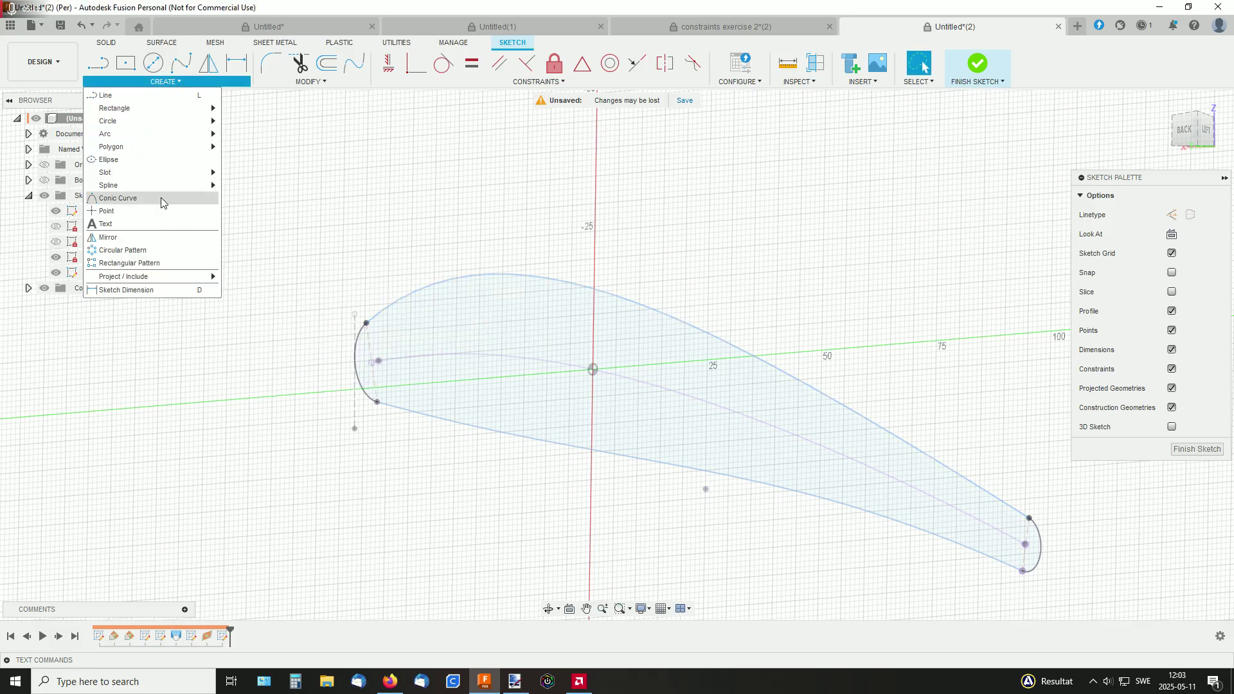
mouse_move(152, 277)
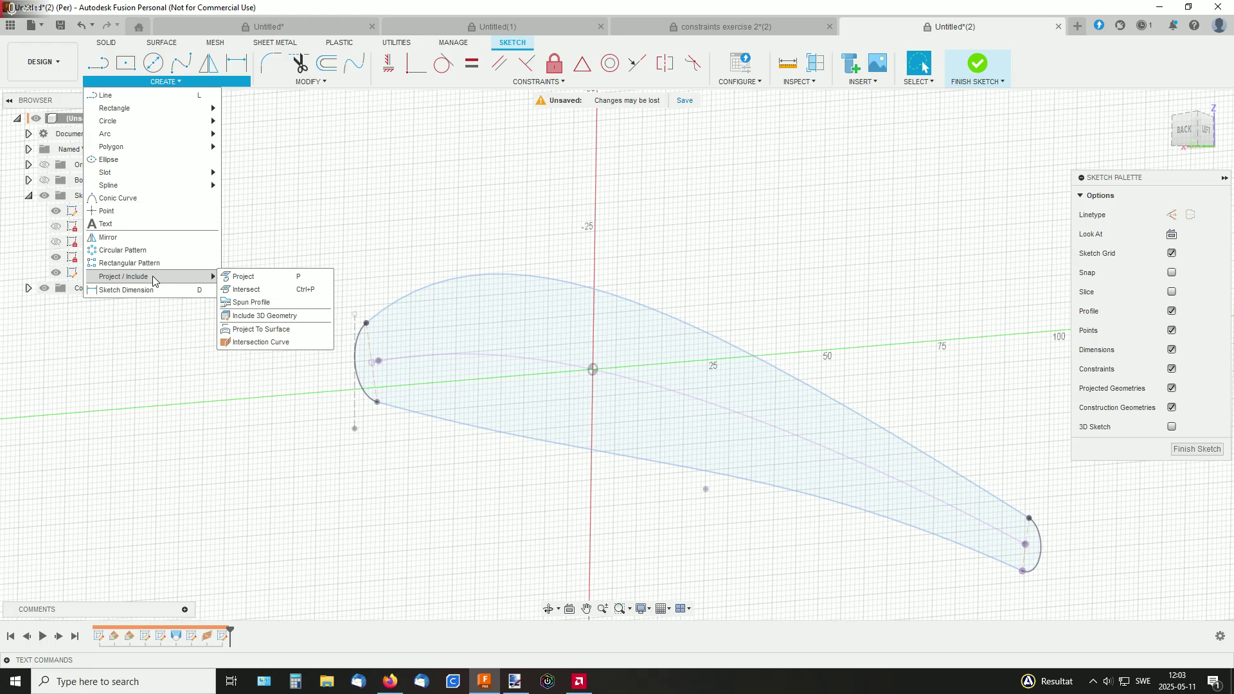
left_click(247, 290)
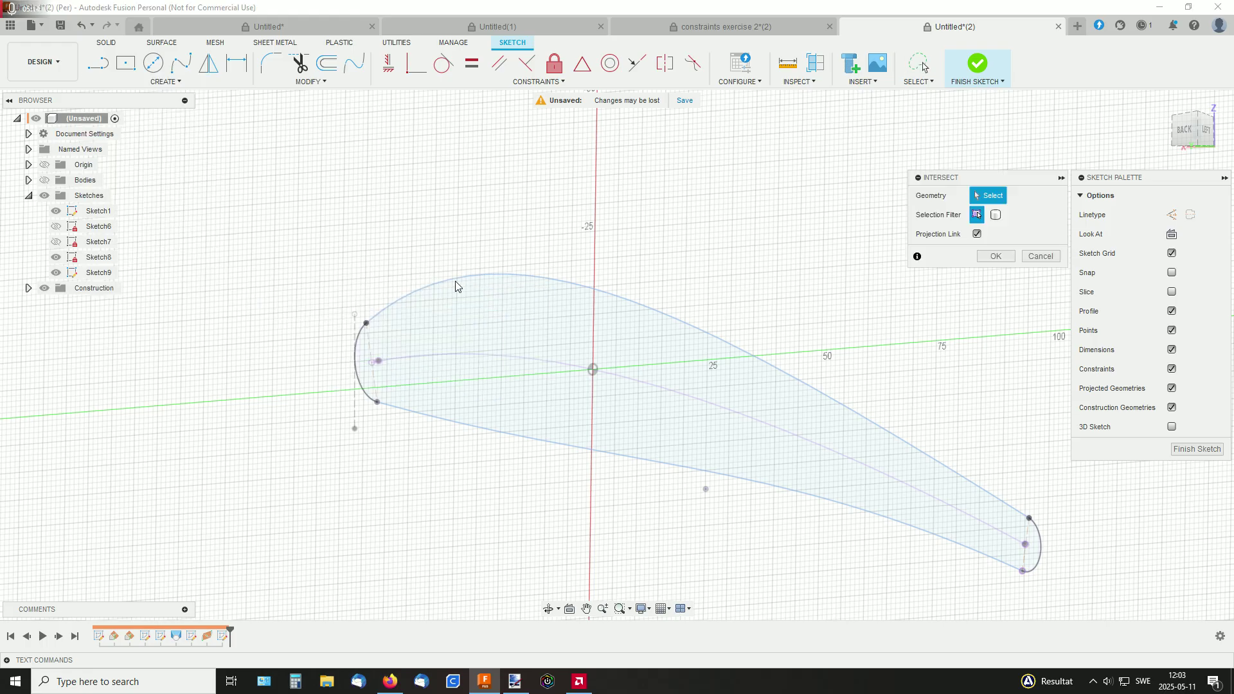
left_click(593, 287)
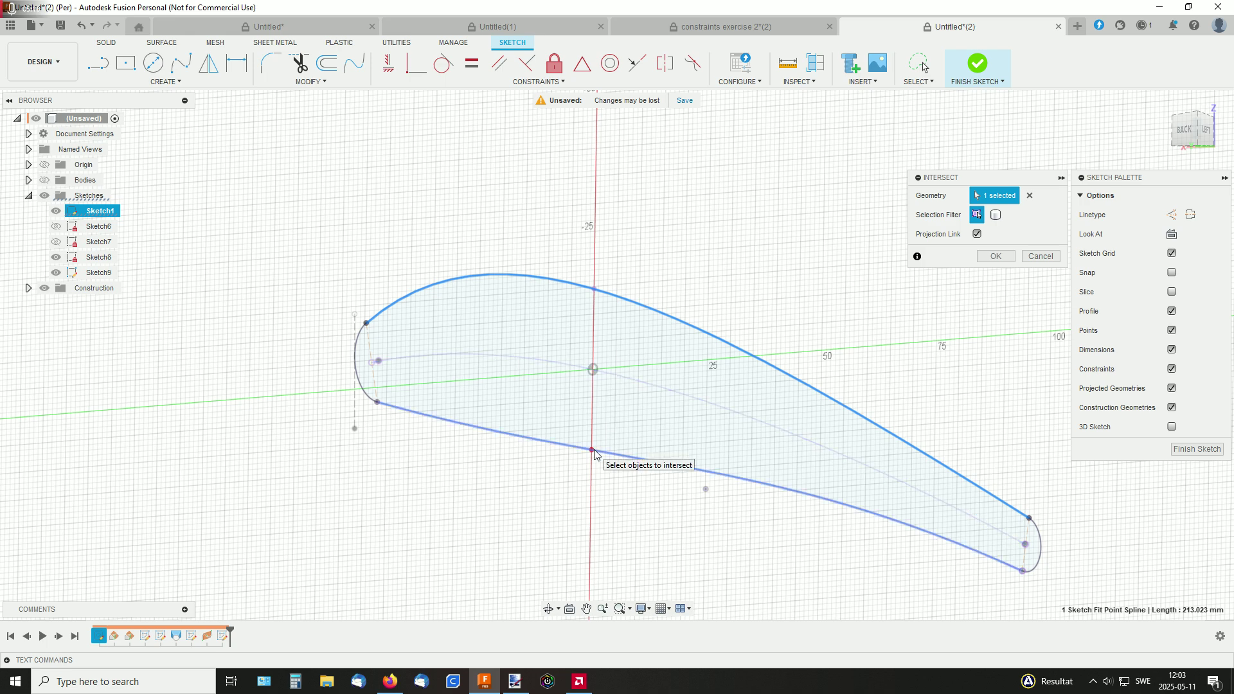
left_click(594, 452)
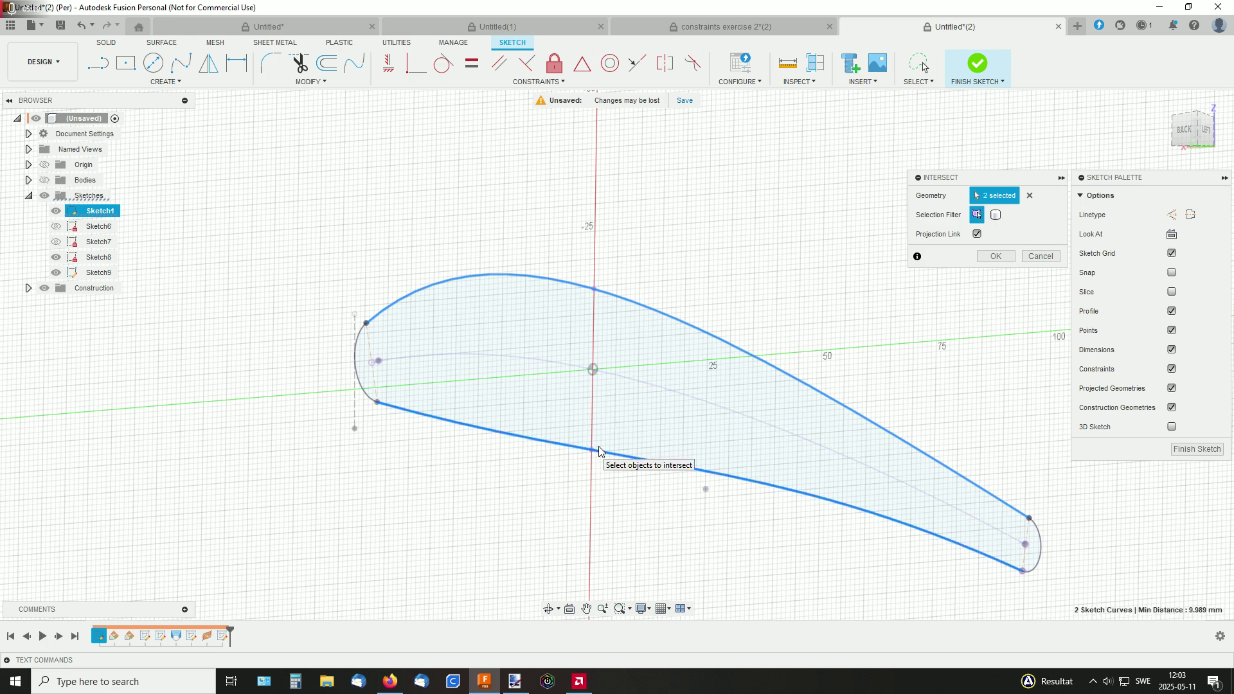
left_click(994, 257)
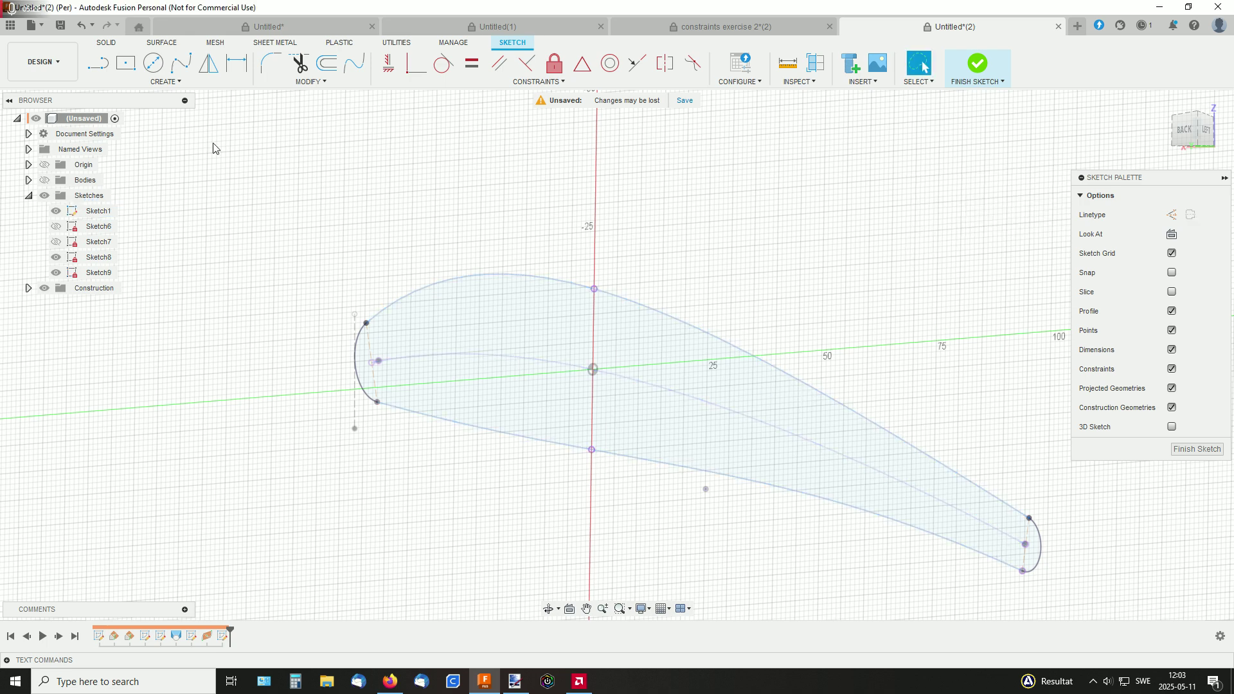
- Draw a vertical line about 21 mm long from the upper intersection point toward the lower one
left_click(103, 65)
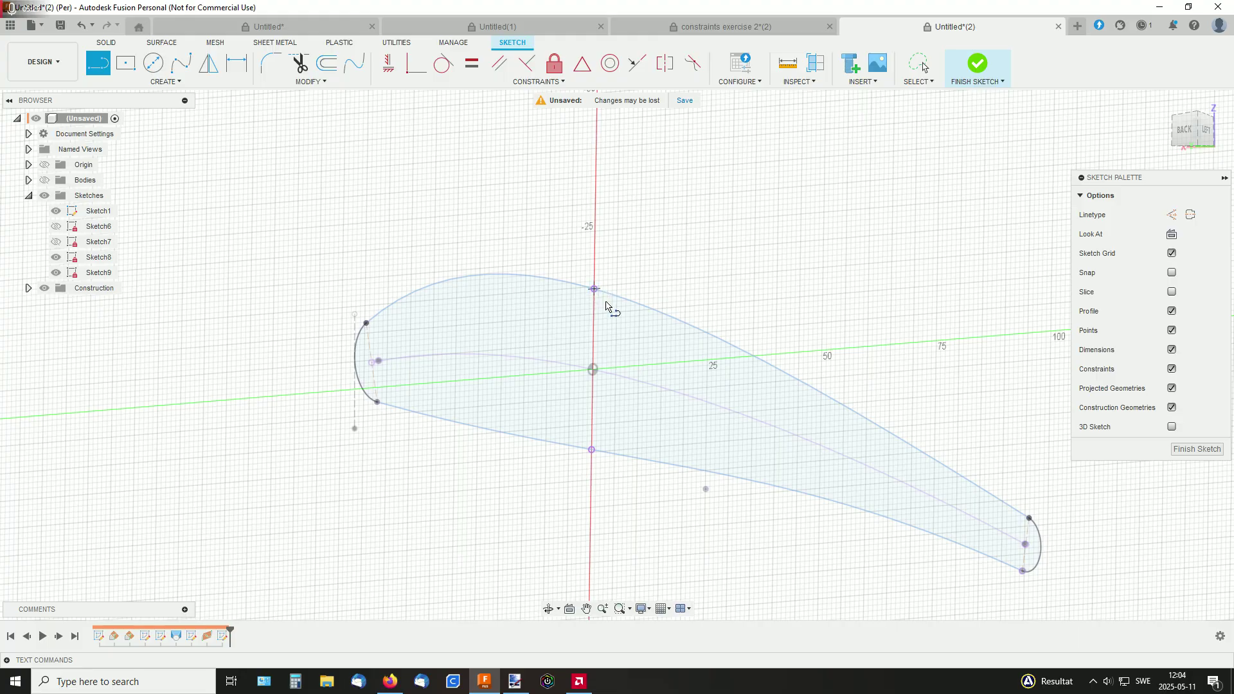
left_click(595, 289)
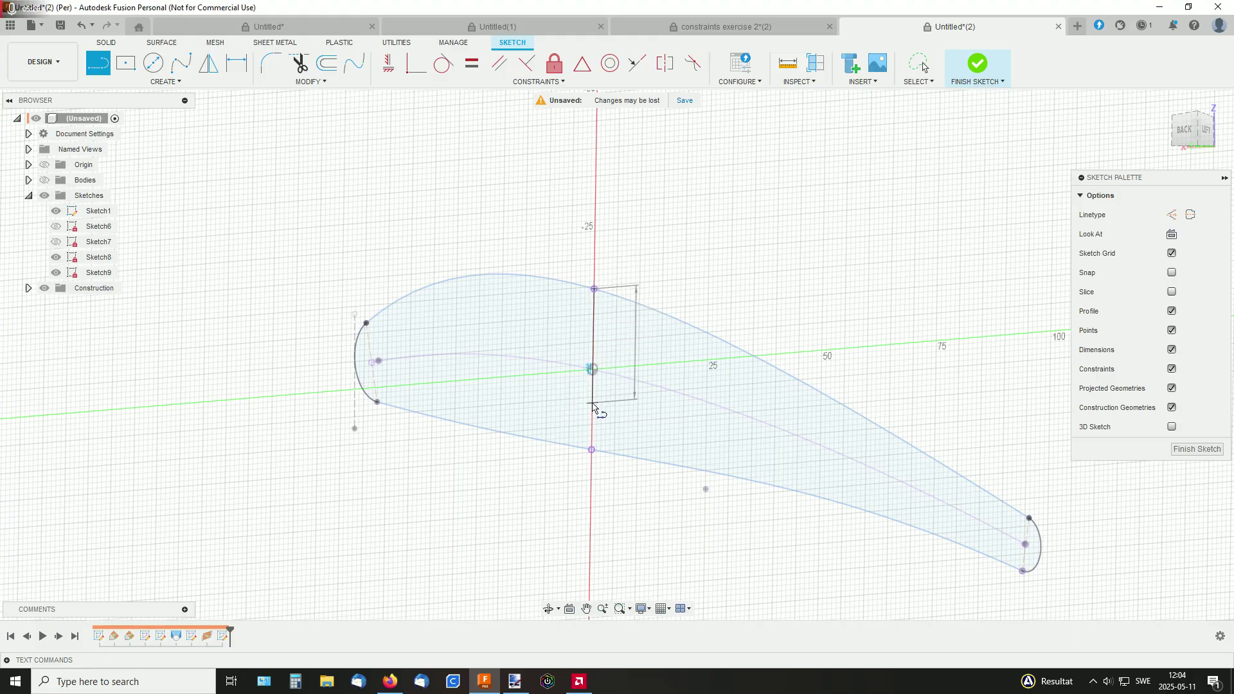
left_click(592, 404)
left_click(566, 405)
- Apply a Midpoint constraint between the vertical line and the sketch origin point on the airfoil's middle curve
scroll(718, 303, "up", 1)
scroll(719, 304, "up", 1)
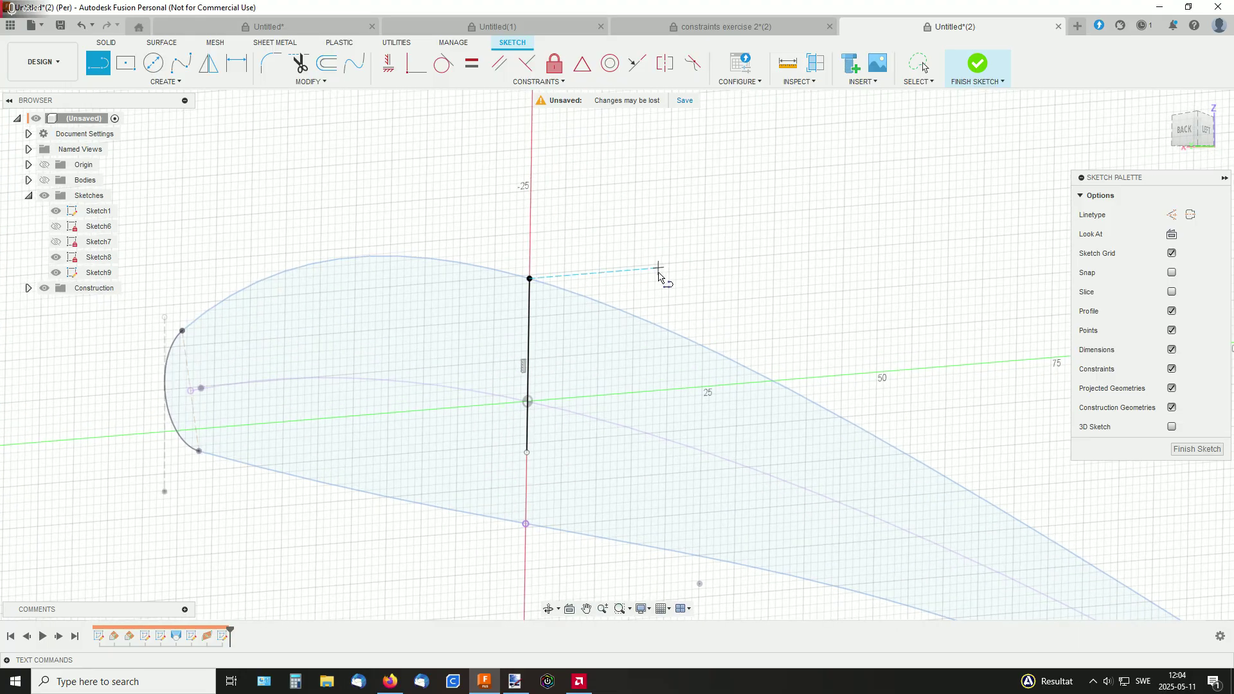
left_click(581, 65)
left_click(528, 318)
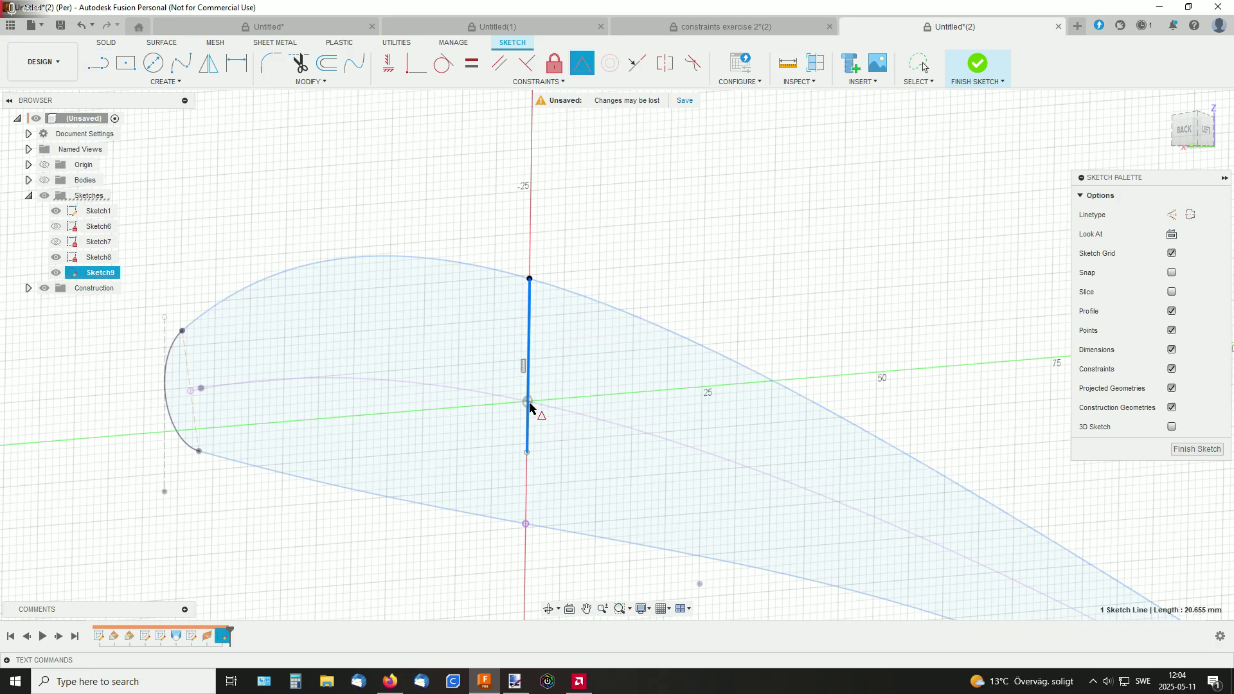
middle_click_drag(565, 376, 654, 349)
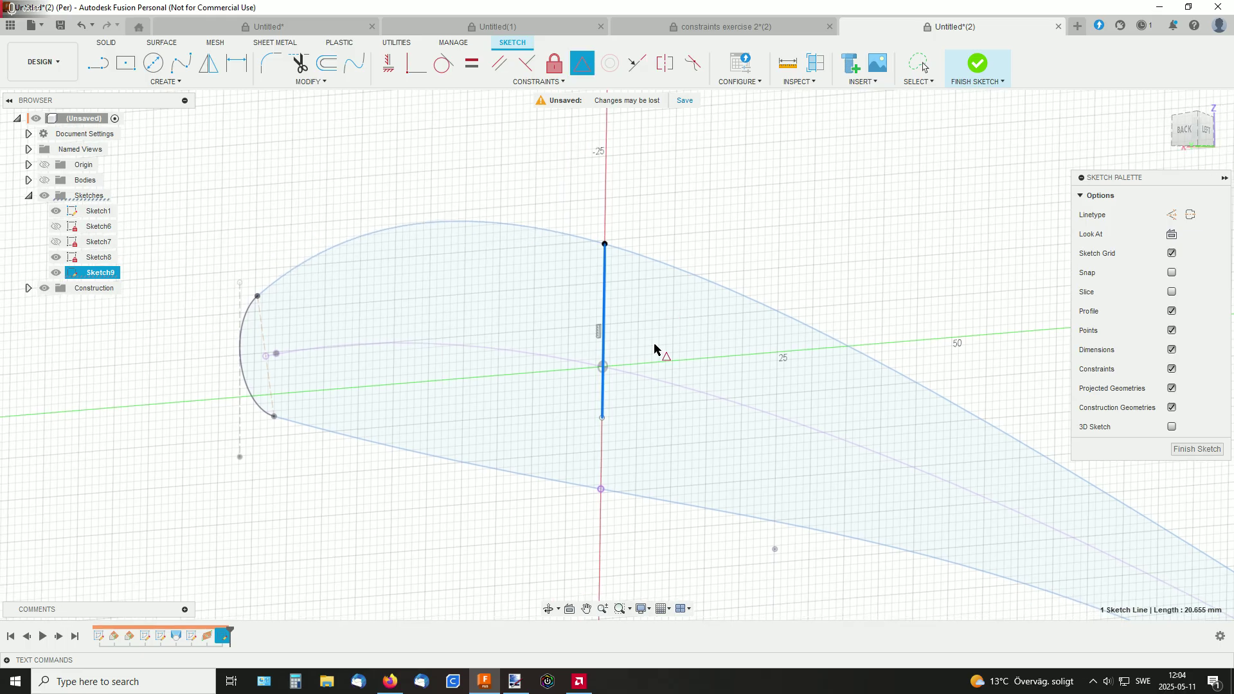
left_click(602, 368)
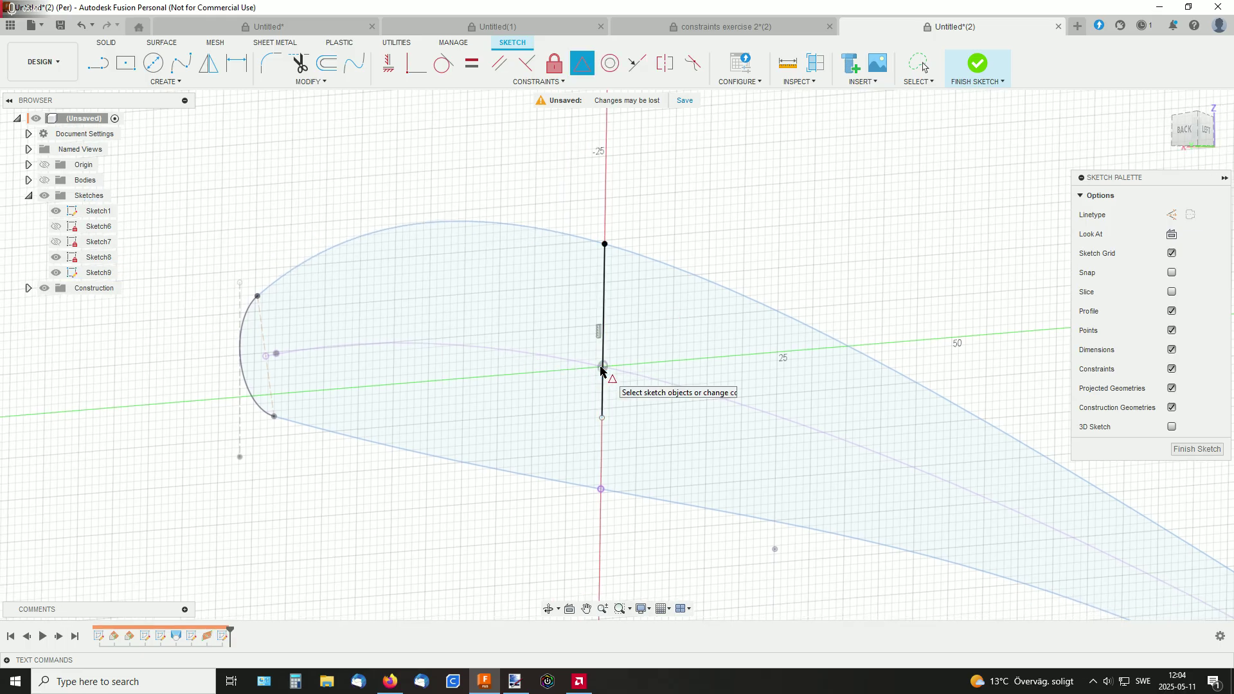
left_click(603, 371)
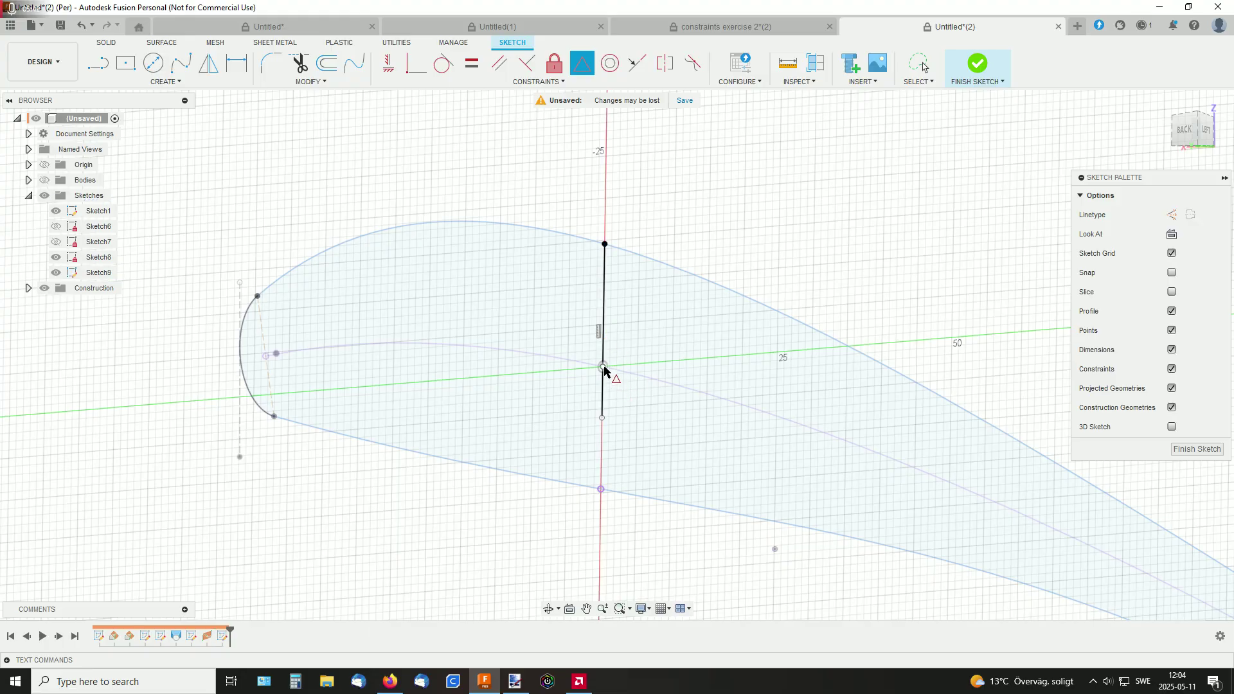
left_click(603, 368)
left_click(604, 344)
- Examine up close how the vertical line's lower endpoint meets the intersection point on the airfoil's lower curve
scroll(662, 347, "up", 5)
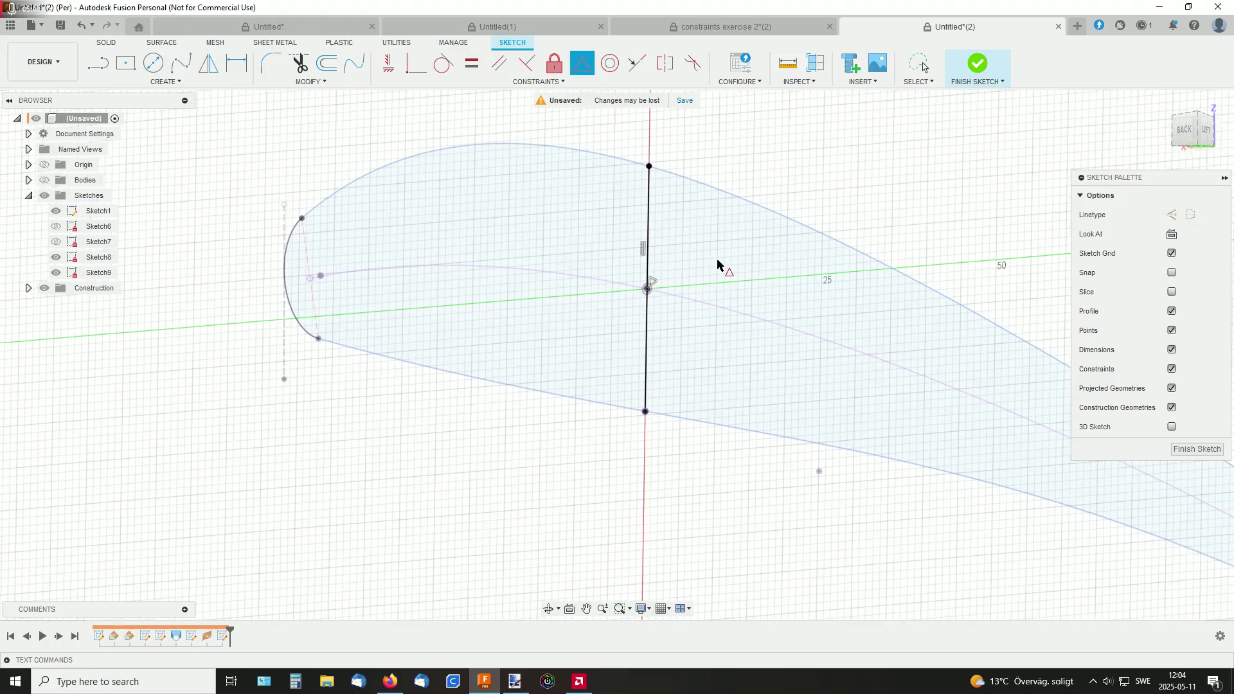
scroll(653, 376, "up", 5)
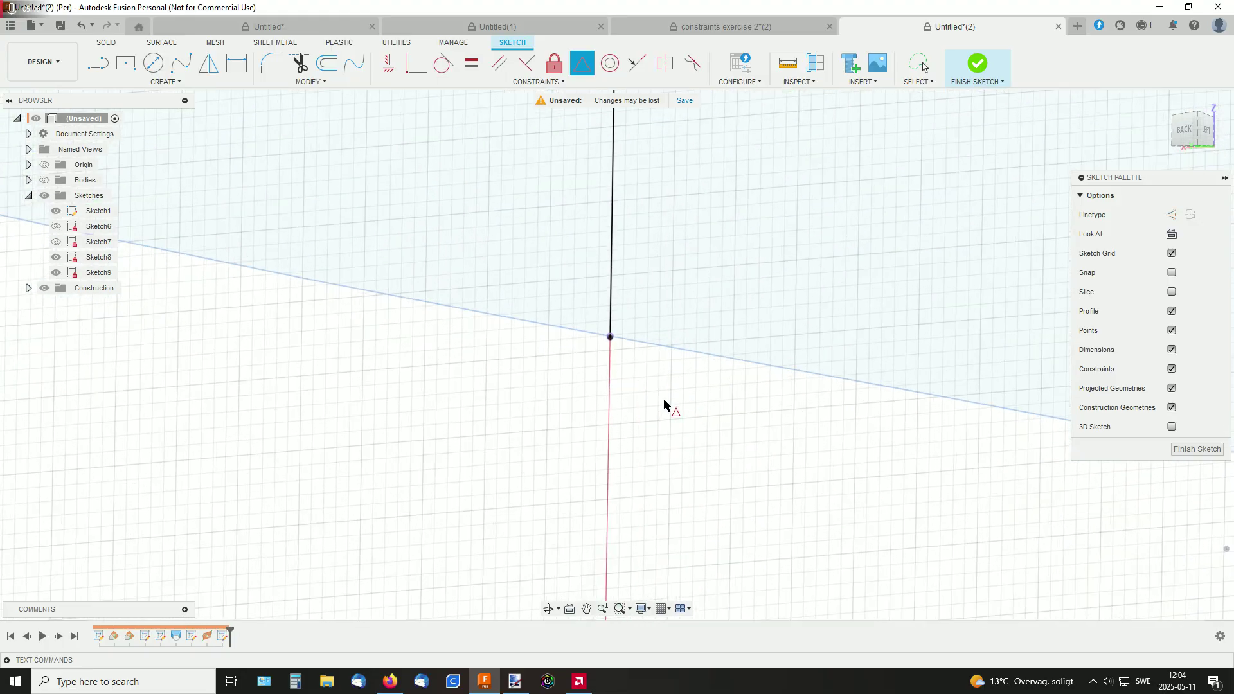
scroll(593, 297, "up", 5)
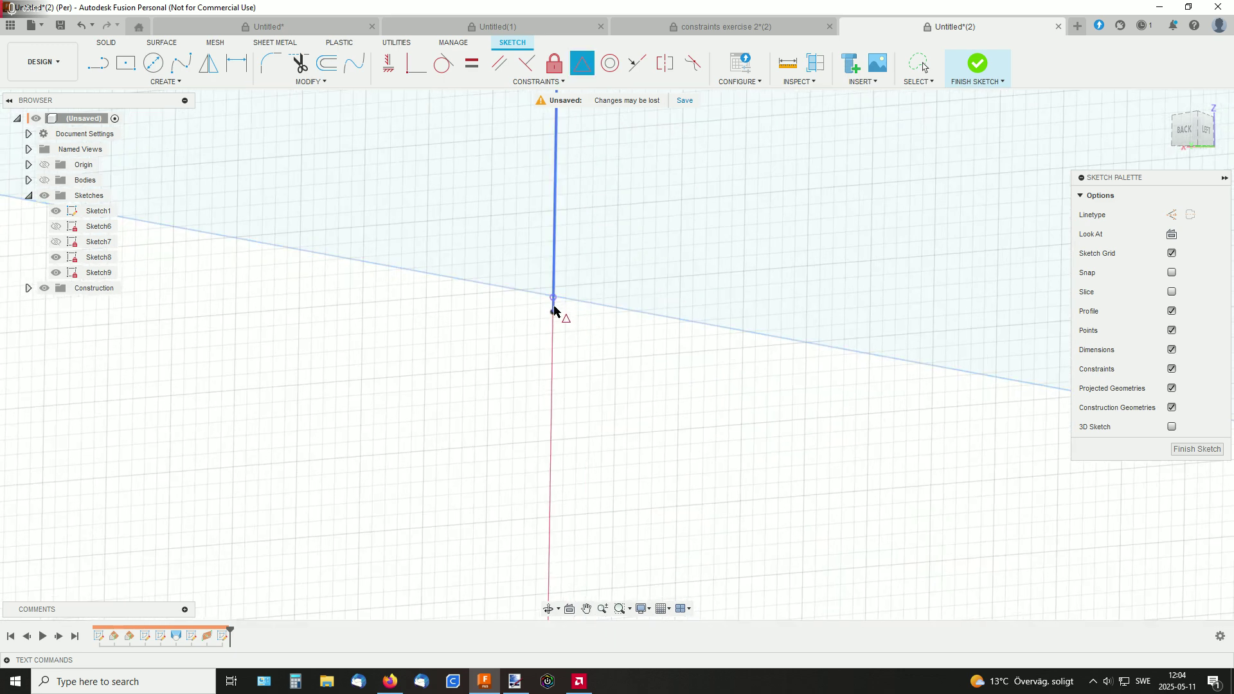
scroll(560, 321, "up", 4)
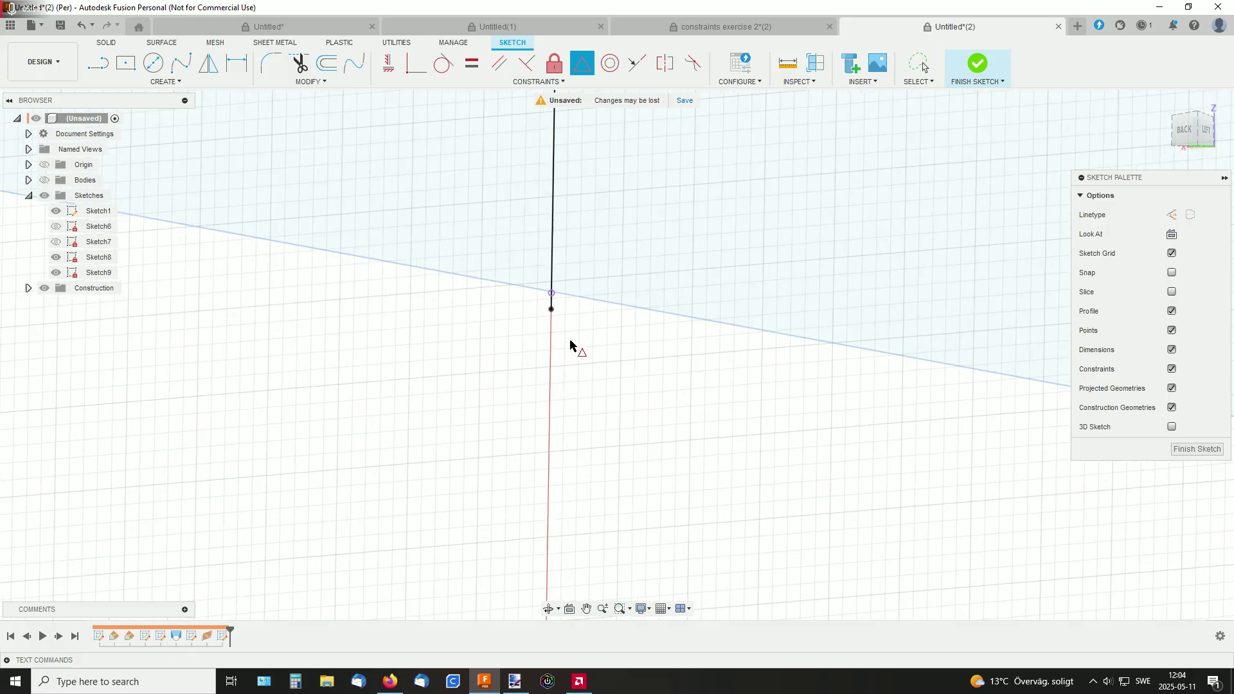
key("Escape")
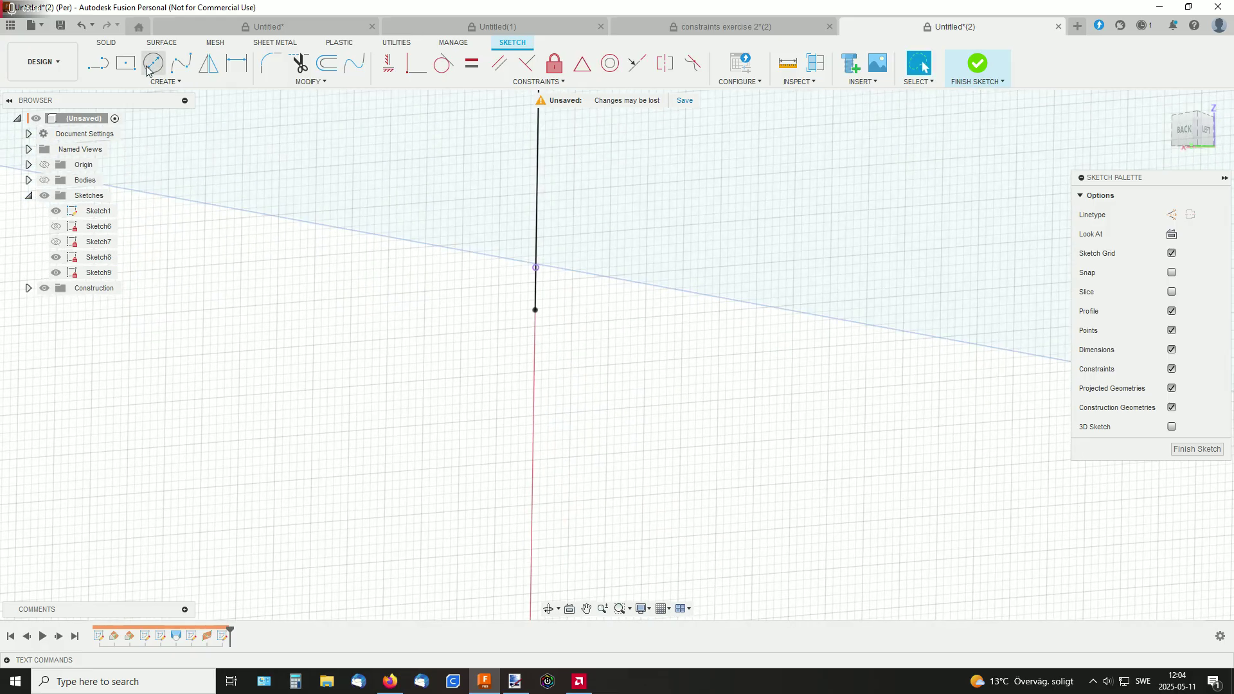
left_click(98, 62)
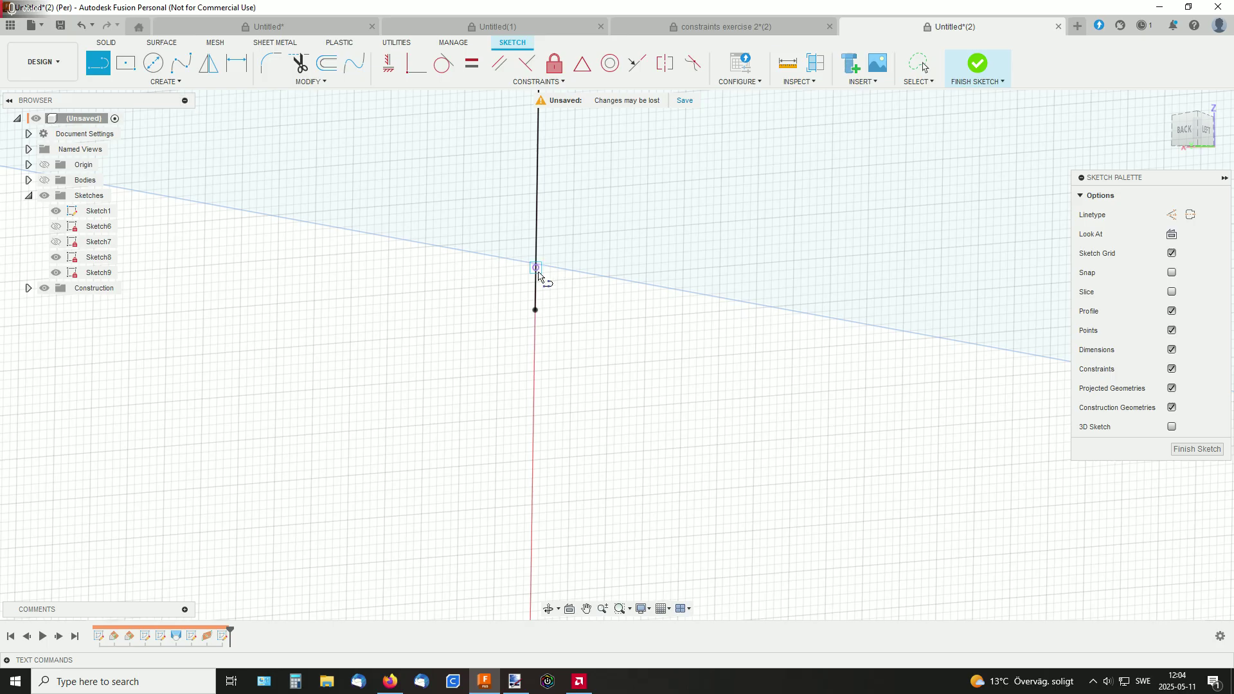
left_click(538, 273)
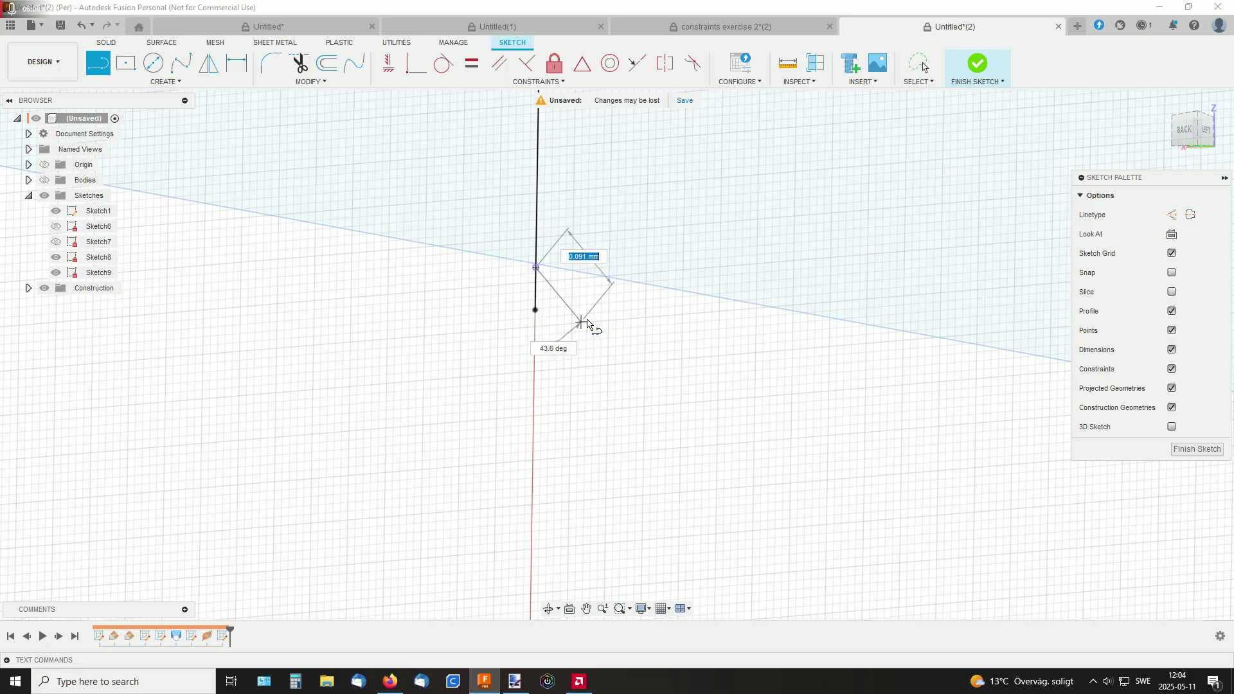
key("Escape")
scroll(642, 346, "down", 5)
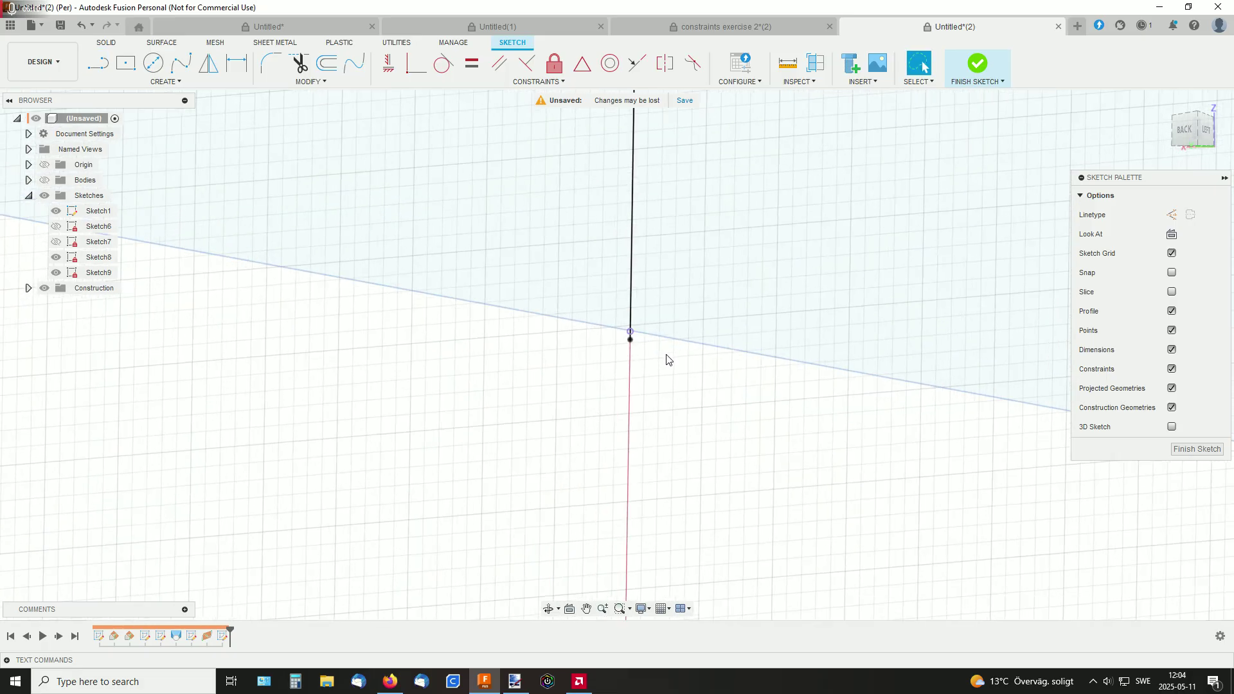